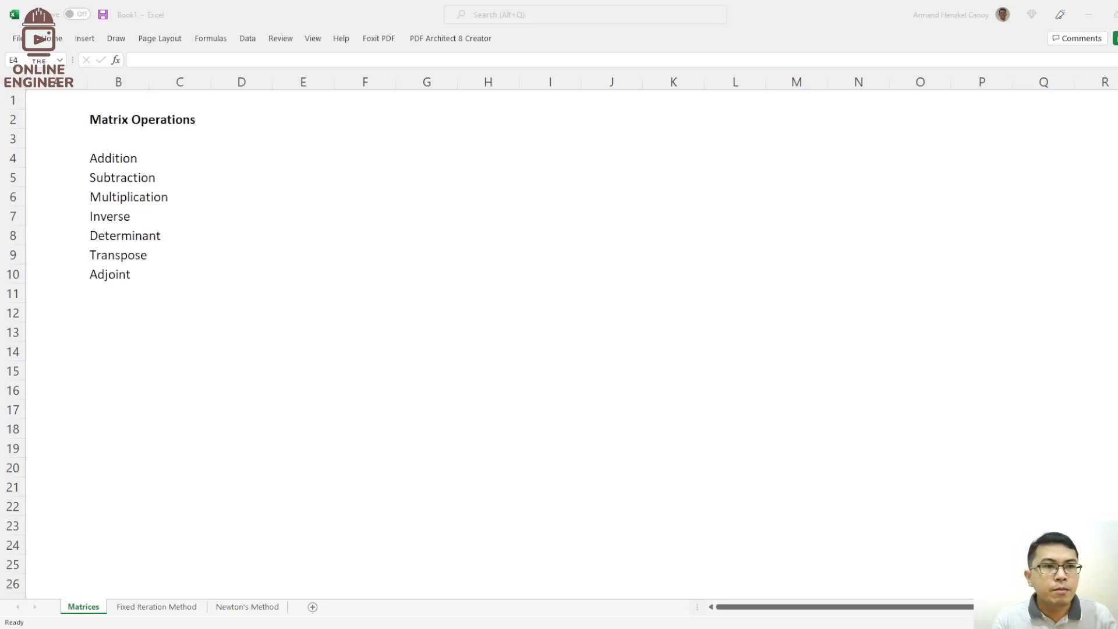
click(636, 229)
click(121, 158)
click(316, 160)
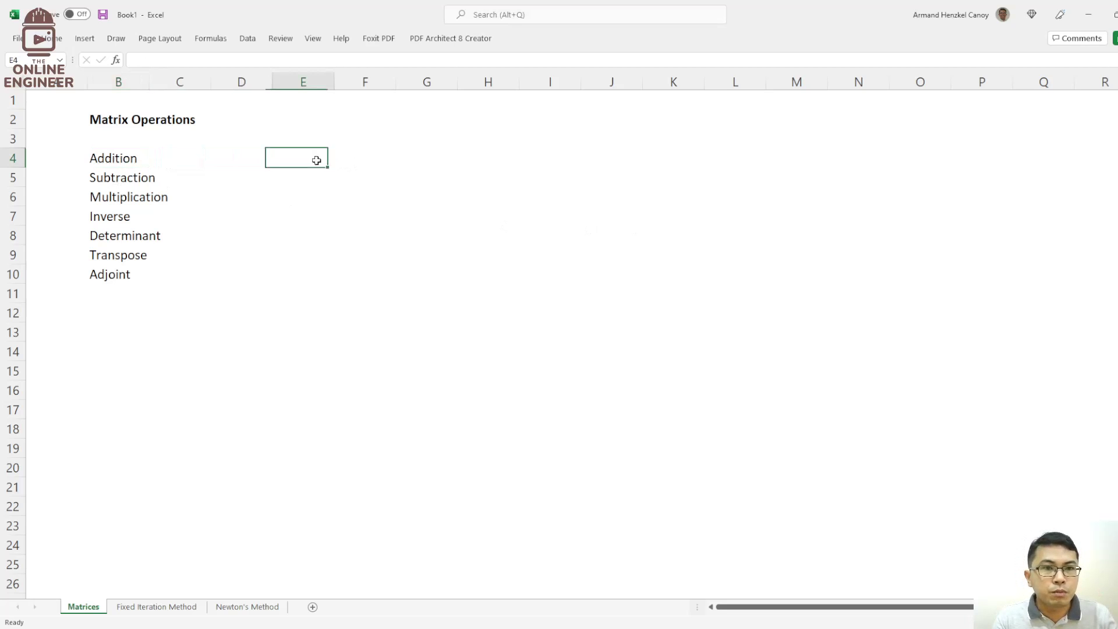
click(316, 78)
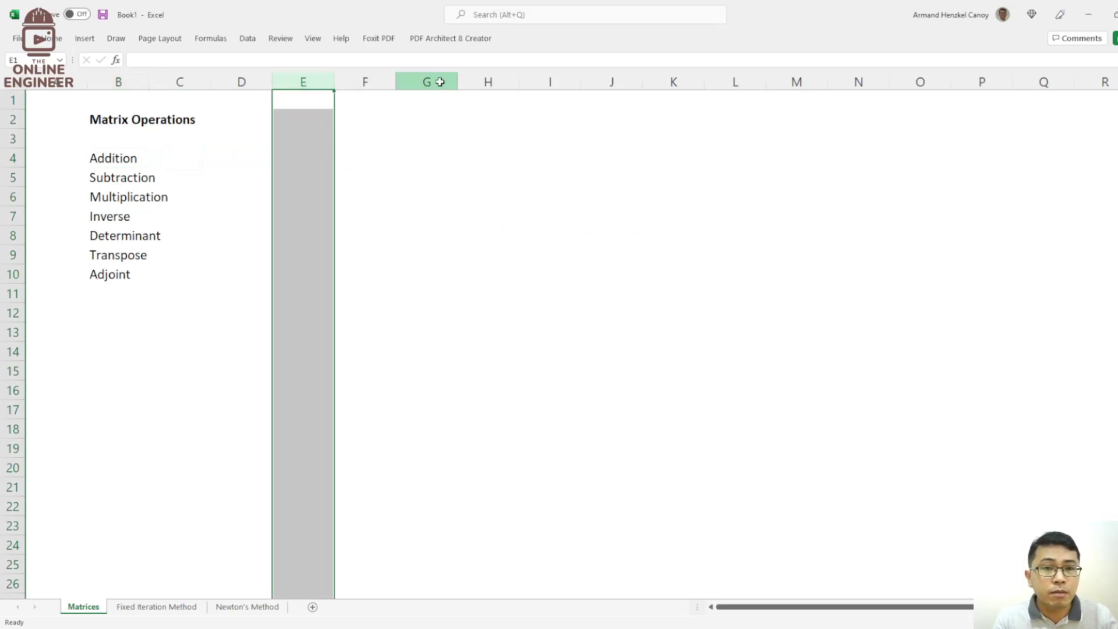
drag(457, 79, 393, 79)
click(422, 79)
key(ctrl+z)
click(493, 132)
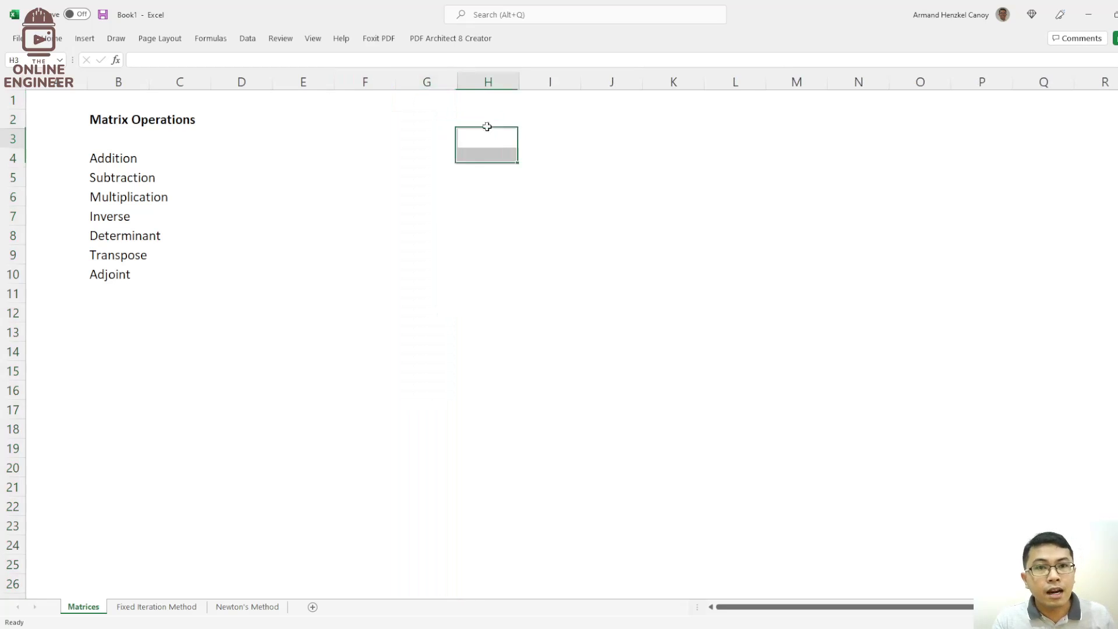
Step: Narrow columns E through G together to the same smaller width
drag(425, 78, 312, 79)
drag(455, 81, 389, 82)
key(ctrl+z)
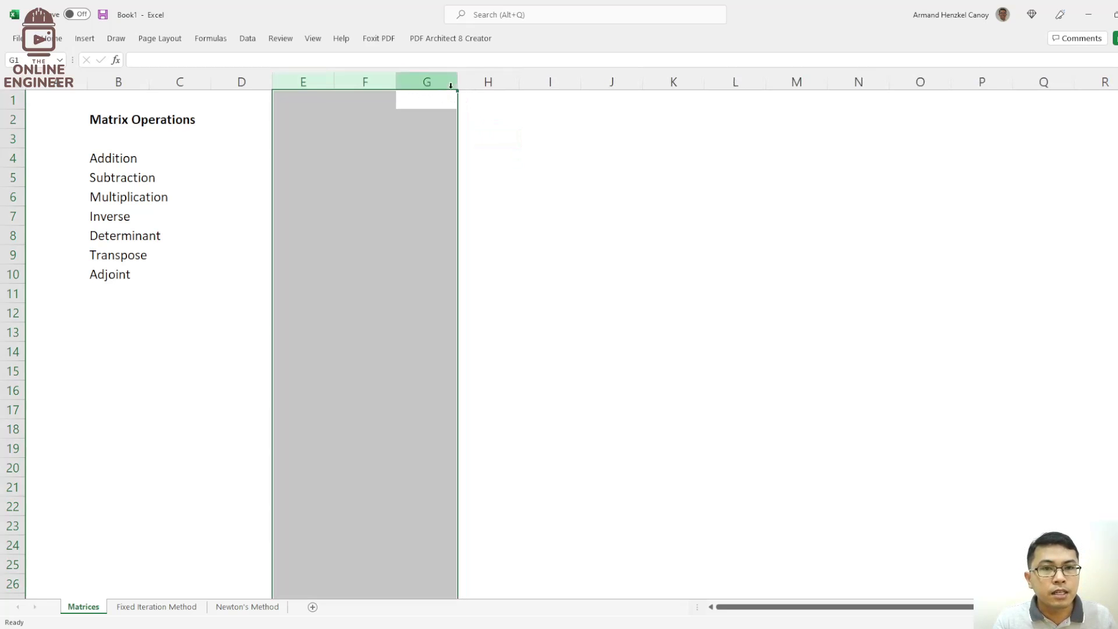
drag(456, 82, 437, 84)
click(470, 156)
click(279, 156)
click(120, 158)
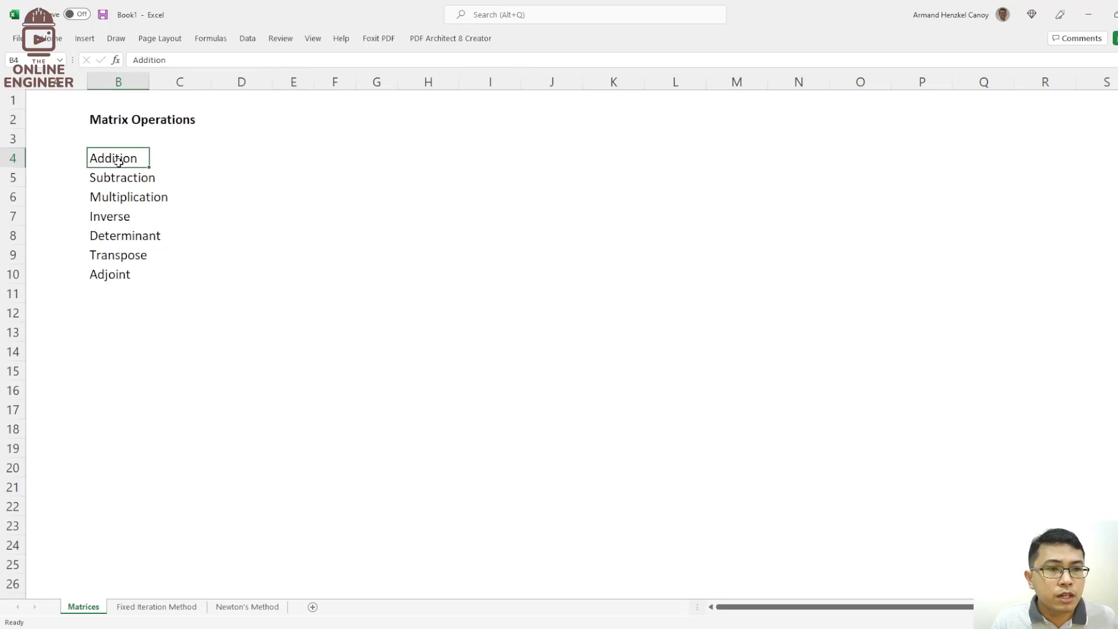
click(259, 172)
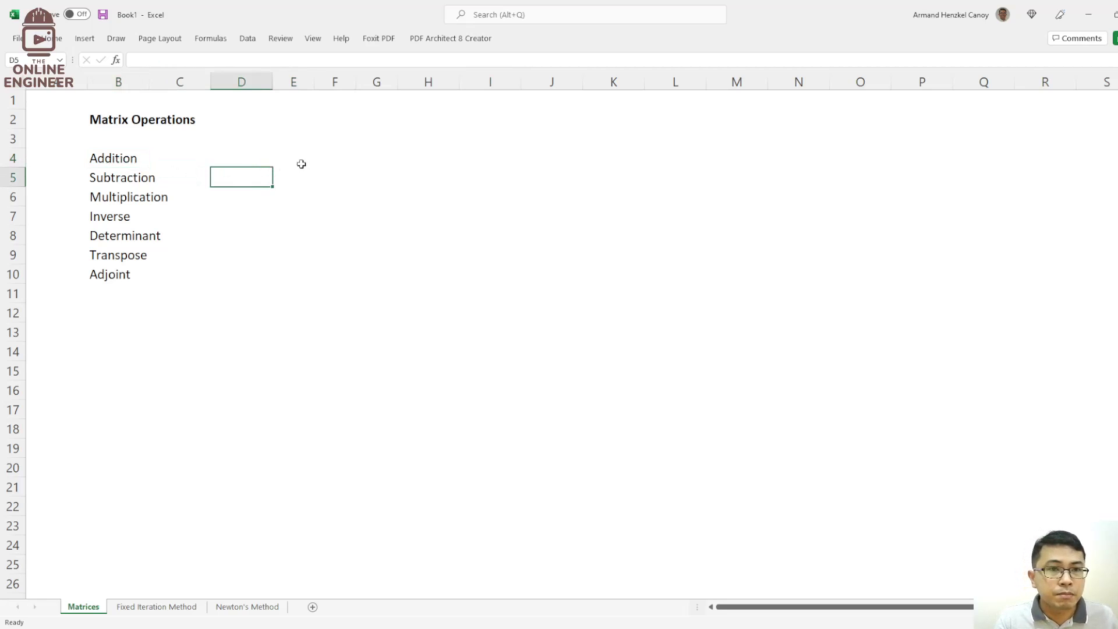
Step: Enter the matrix label A in cell D4 and centre the contents of column D
click(247, 159)
text(A)
click(309, 173)
click(241, 82)
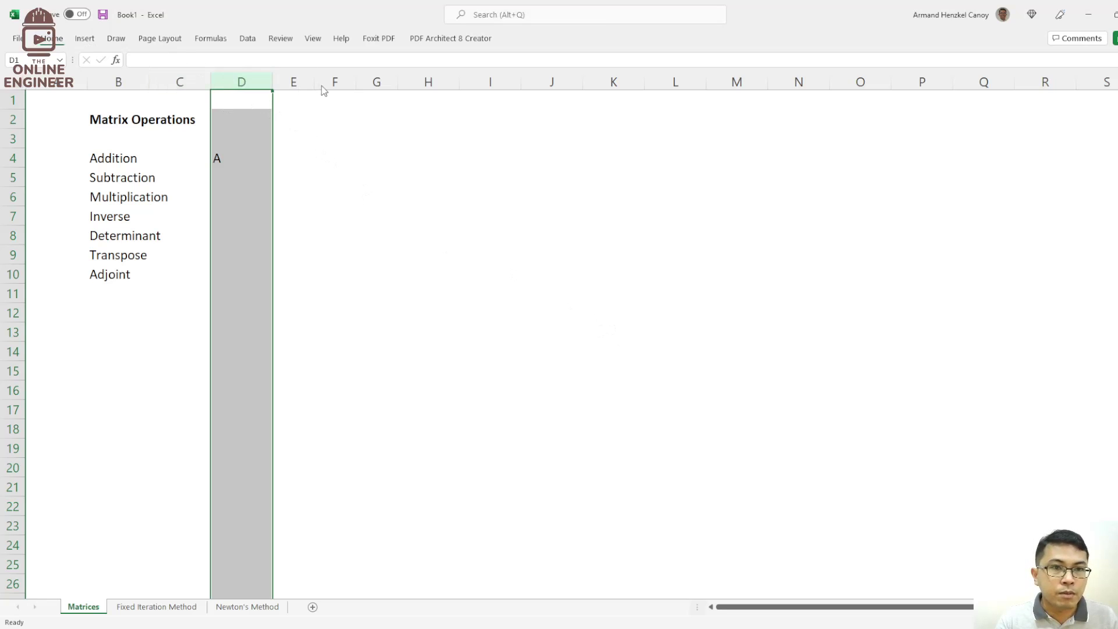
Step: Enter the first row of matrix A in cells E4:G4 as 2, 3 and 5
click(289, 155)
text(2)
key(Tab)
text(3)
key(Tab)
text(5)
key(Return)
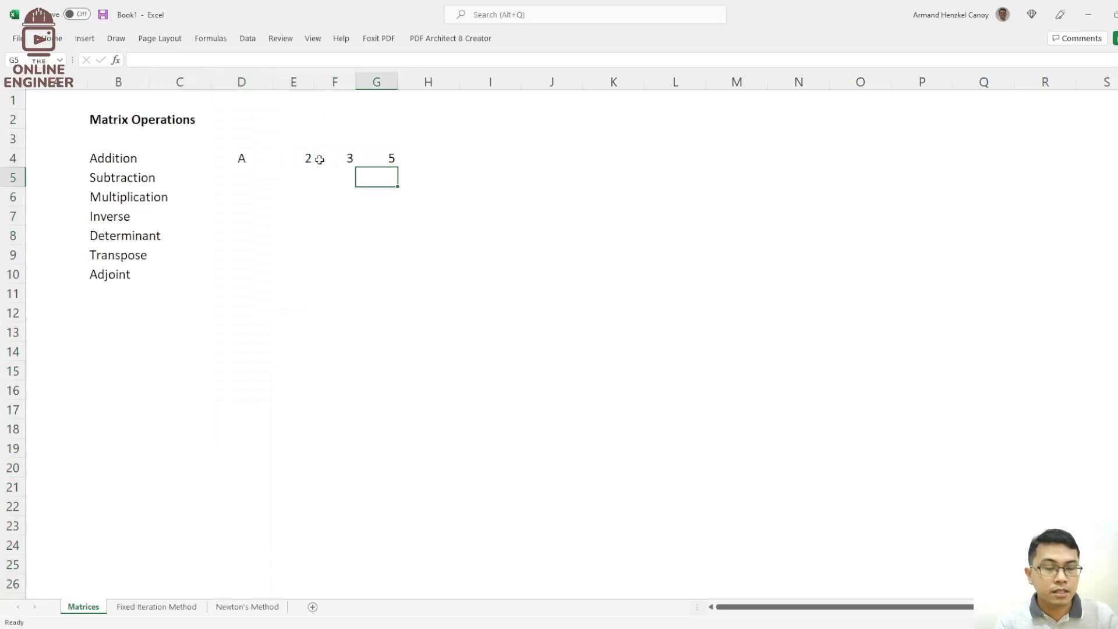
Step: Fill the second row of matrix A in cells E5:G5 with 9, 12 and 6
text(6)
key(Left)
key(Left)
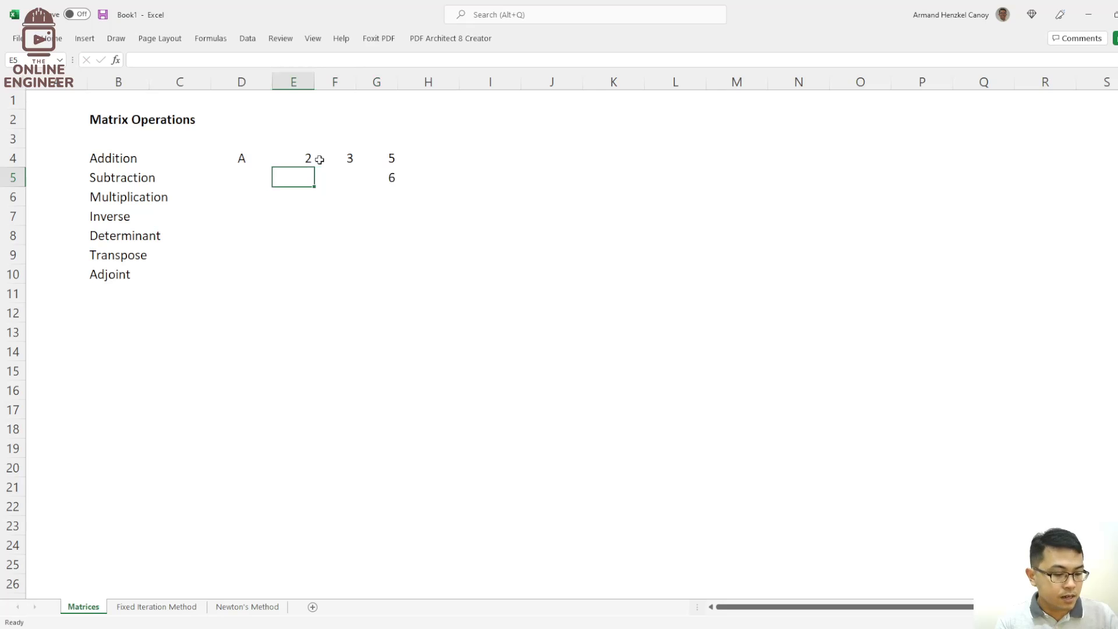
text(6)
key(BackSpace)
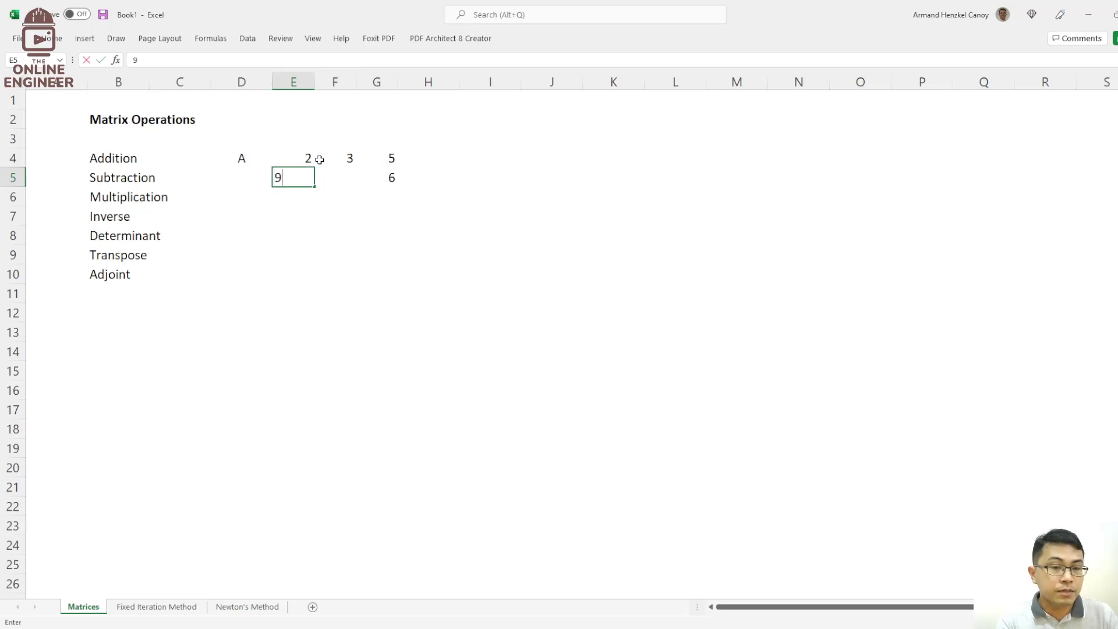
text(9)
key(Right)
text(12)
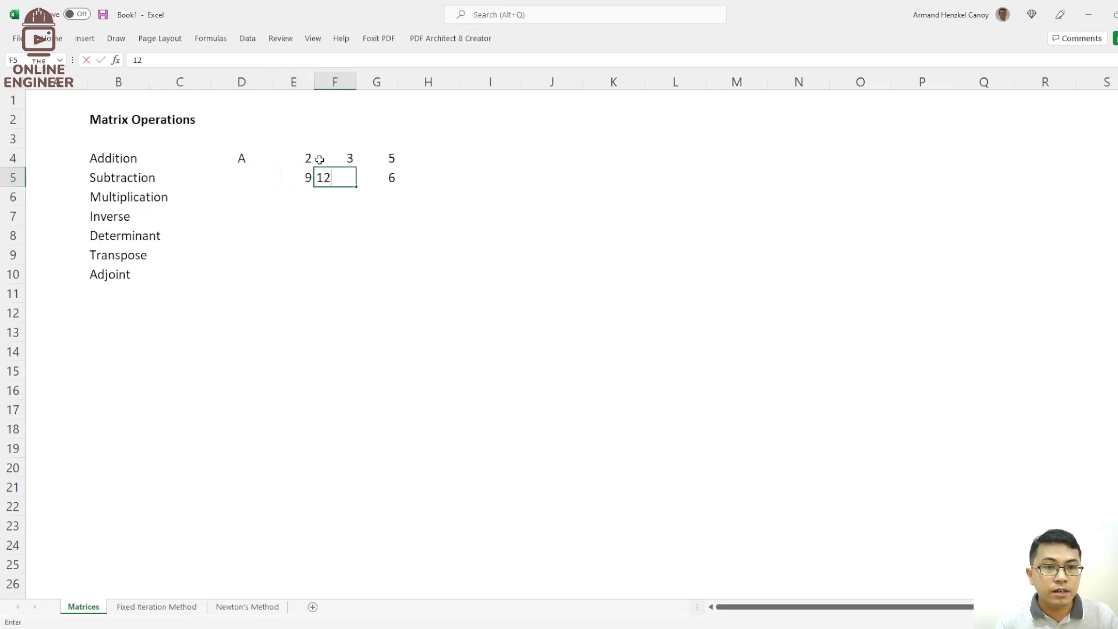
key(Return)
Step: Enter 3, 4 and 9 in cells E6:G6 as matrix A's third row and centre the values in E4:G6
key(Left)
text(3)
key(Right)
text(4)
key(Right)
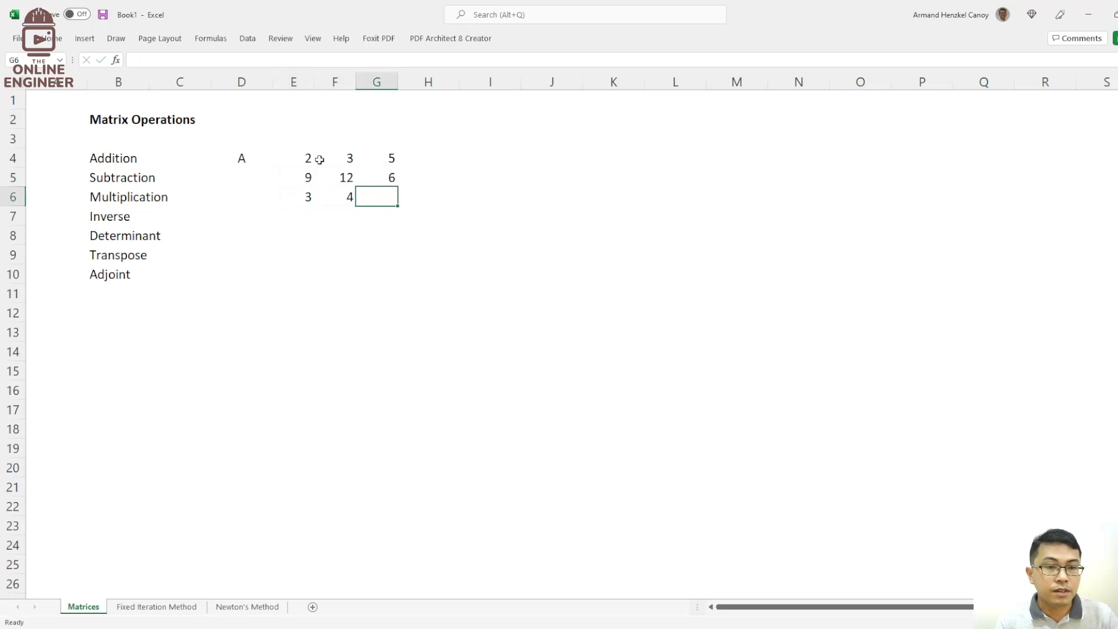
text(9)
key(Return)
drag(300, 155, 373, 195)
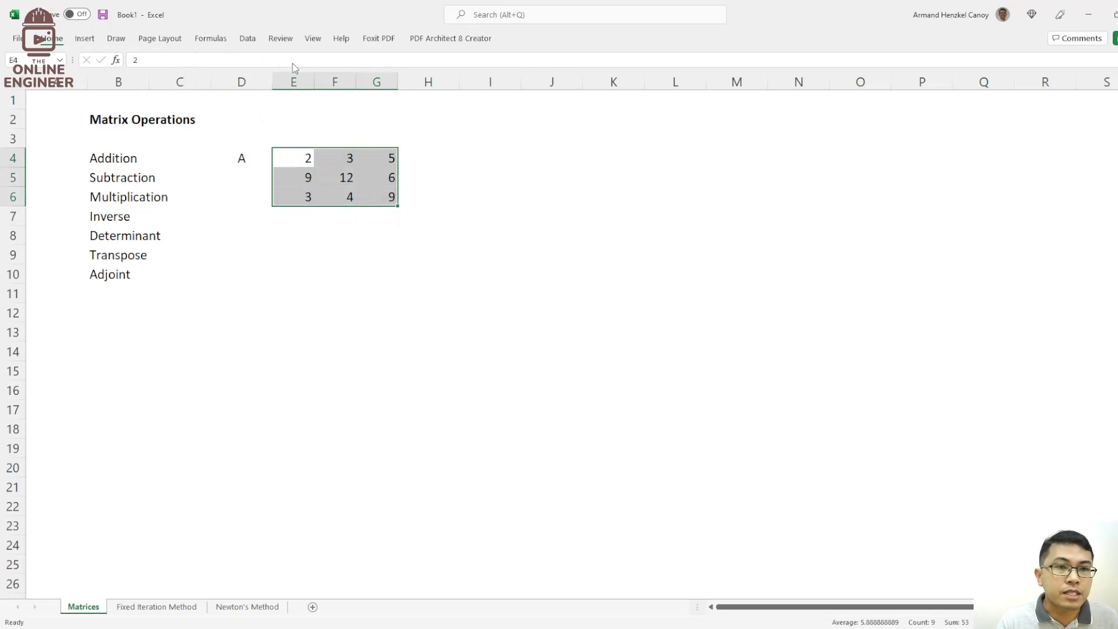
click(315, 92)
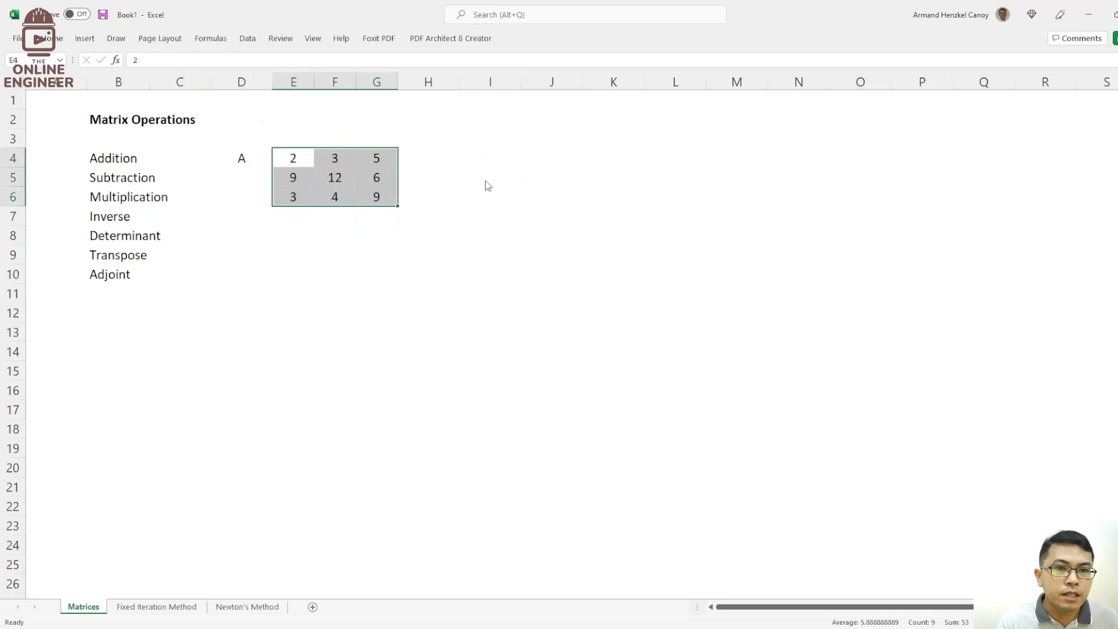
Step: Enter the matrix label B in cell D8 and centre the cell range E4:G12
click(250, 238)
text(B)
click(323, 251)
click(301, 241)
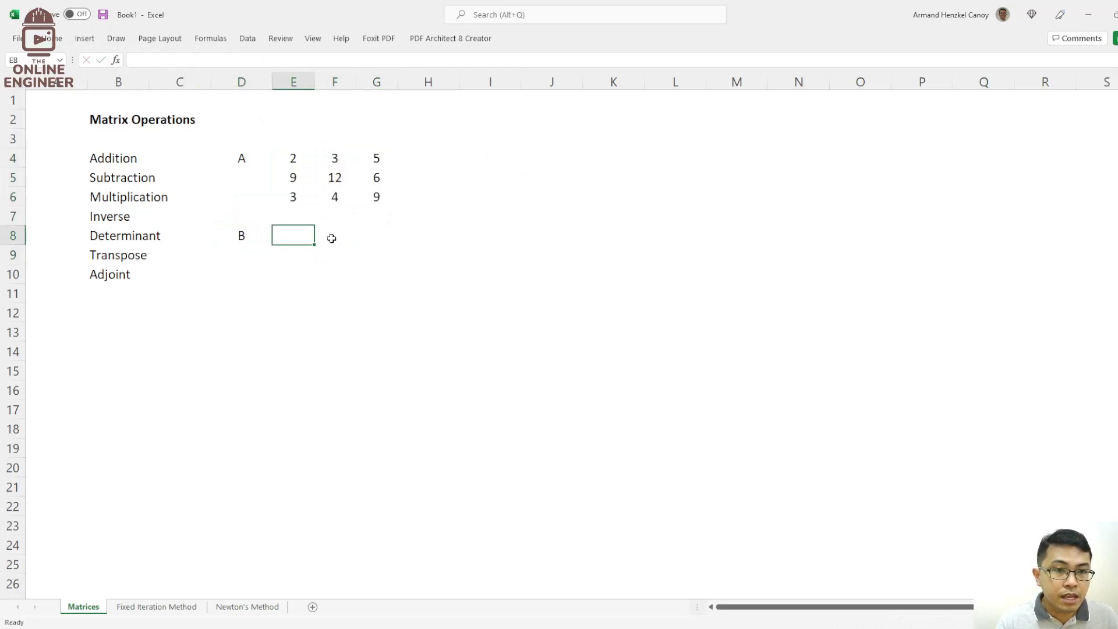
drag(293, 158, 392, 317)
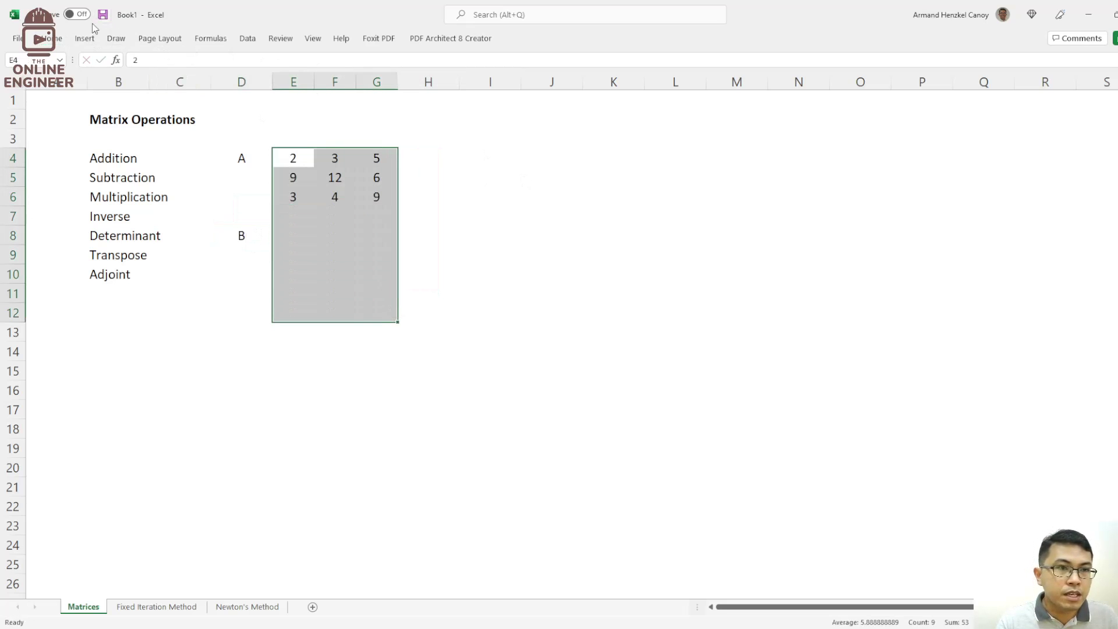
click(51, 41)
click(314, 82)
click(314, 83)
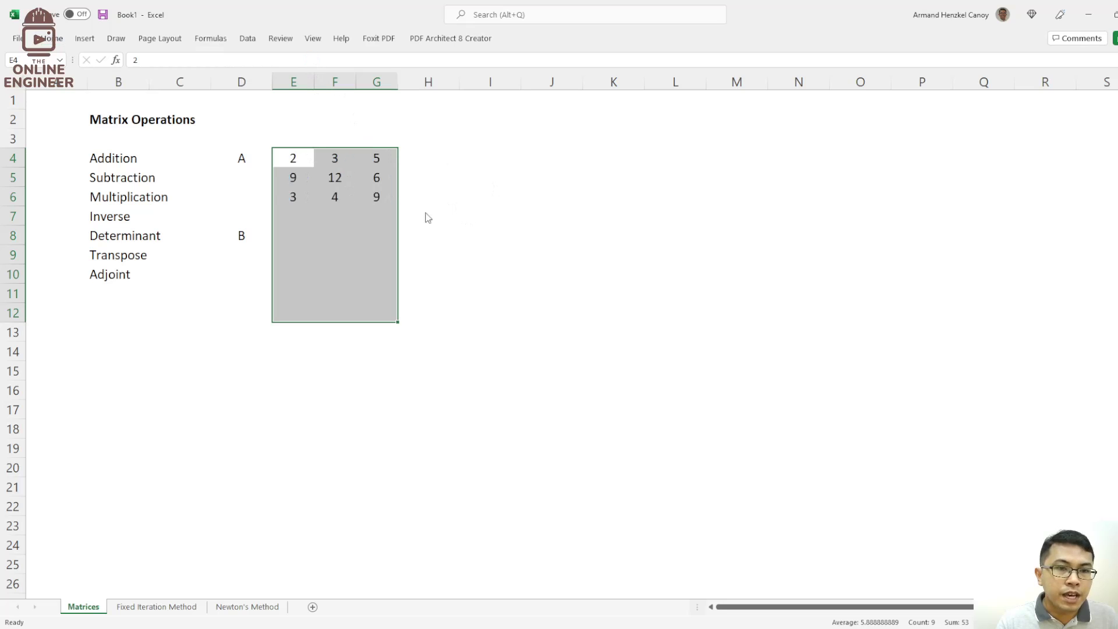
Step: Enter the first row of matrix B in cells E8:G8 as 6, 8 and 1
click(303, 235)
text(6)
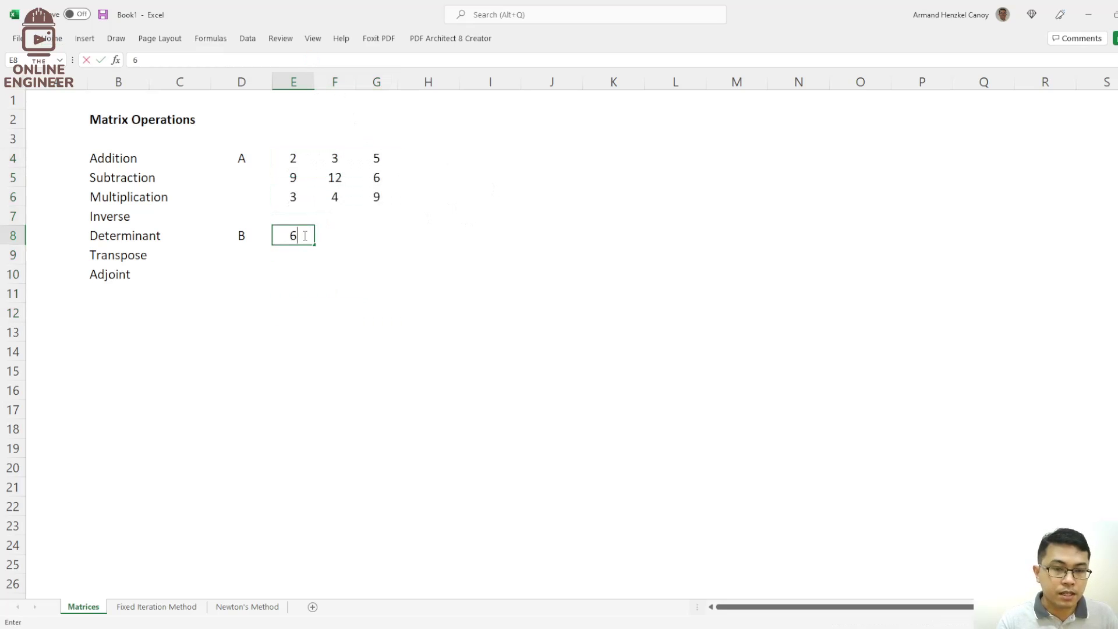
key(Right)
text(8)
key(Return)
key(Right)
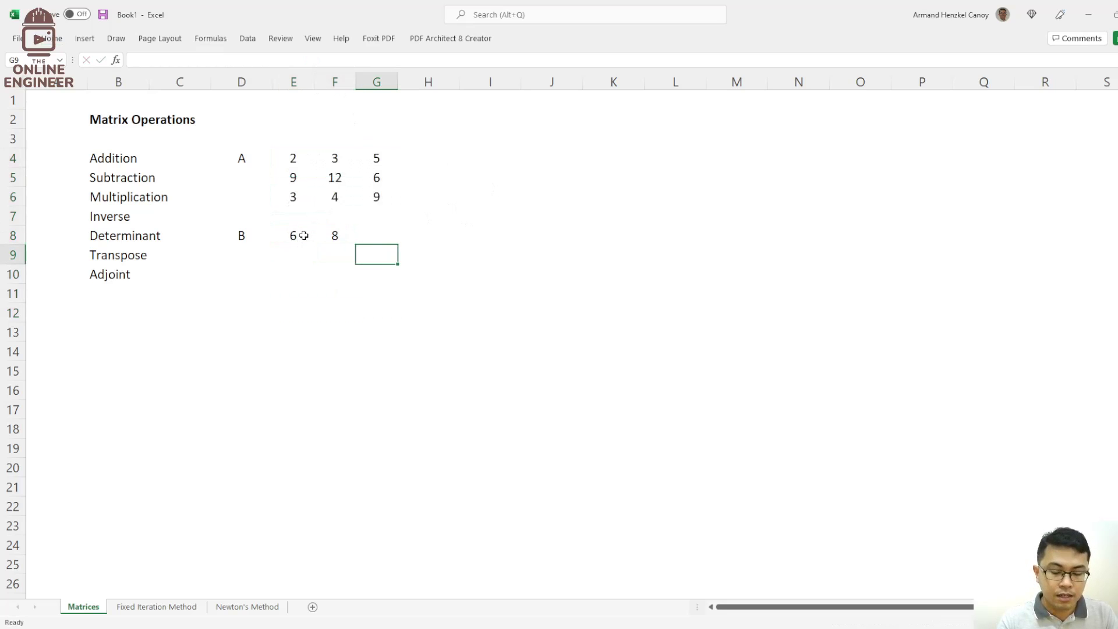
key(Up)
text(1)
key(Return)
Step: Fill the second row of matrix B in cells E9:G9 with 4, 2 and 0
text(0)
key(Left)
text(2)
key(Up)
key(Down)
key(Left)
text(4)
key(Return)
Step: Enter the third row of matrix B in cells E10:G10 as 3, 9 and 17
text(3)
key(Right)
text(9)
key(Right)
text(1)
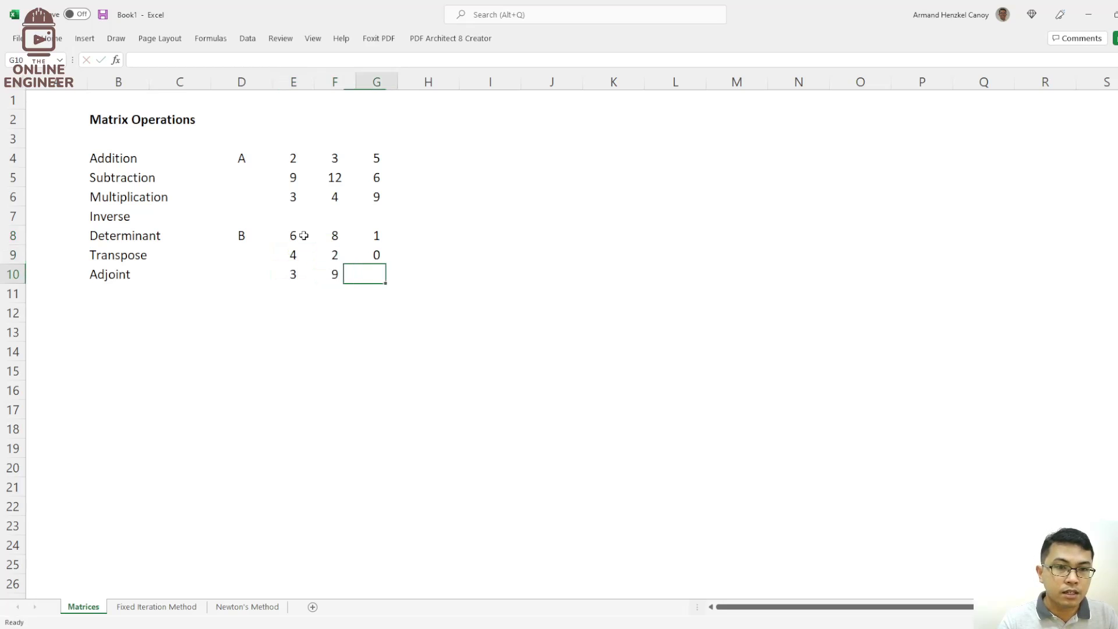
text(7)
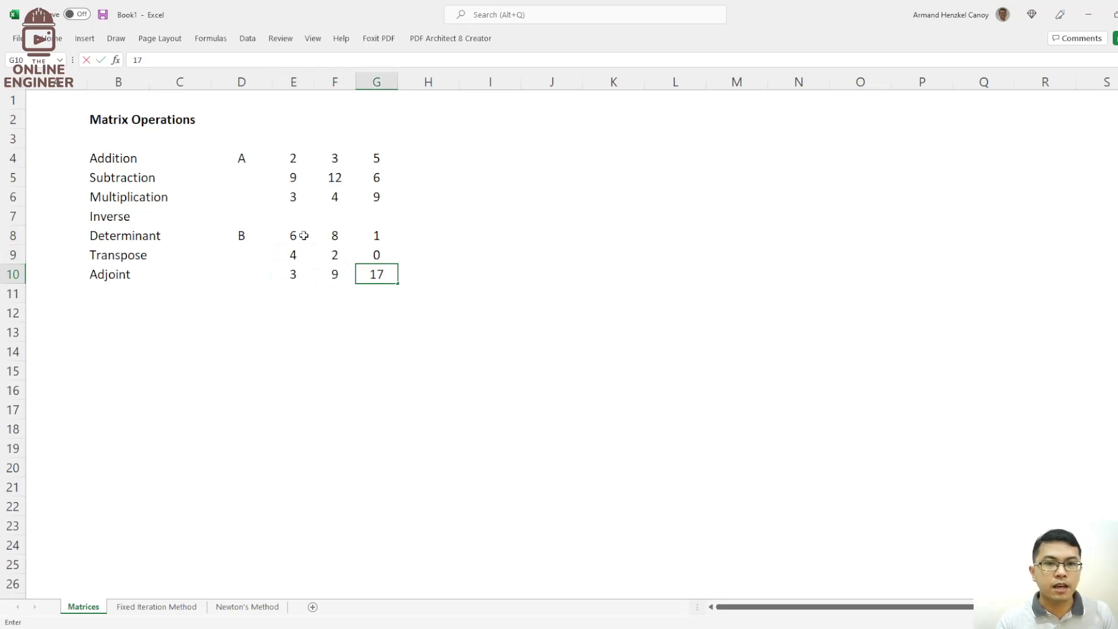
click(573, 189)
click(469, 157)
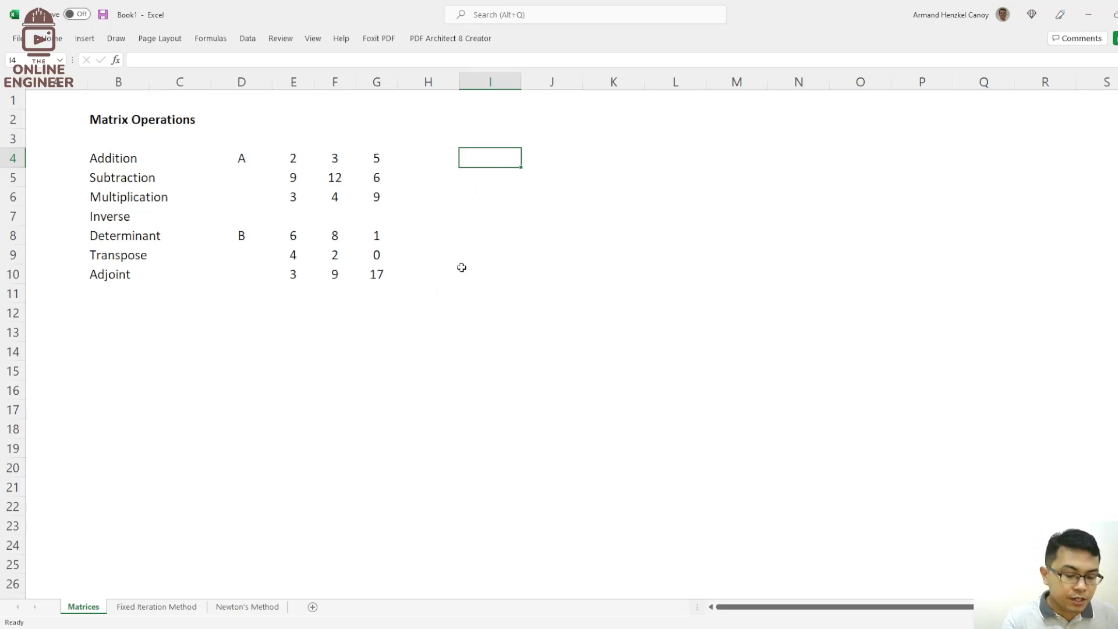
text(=)
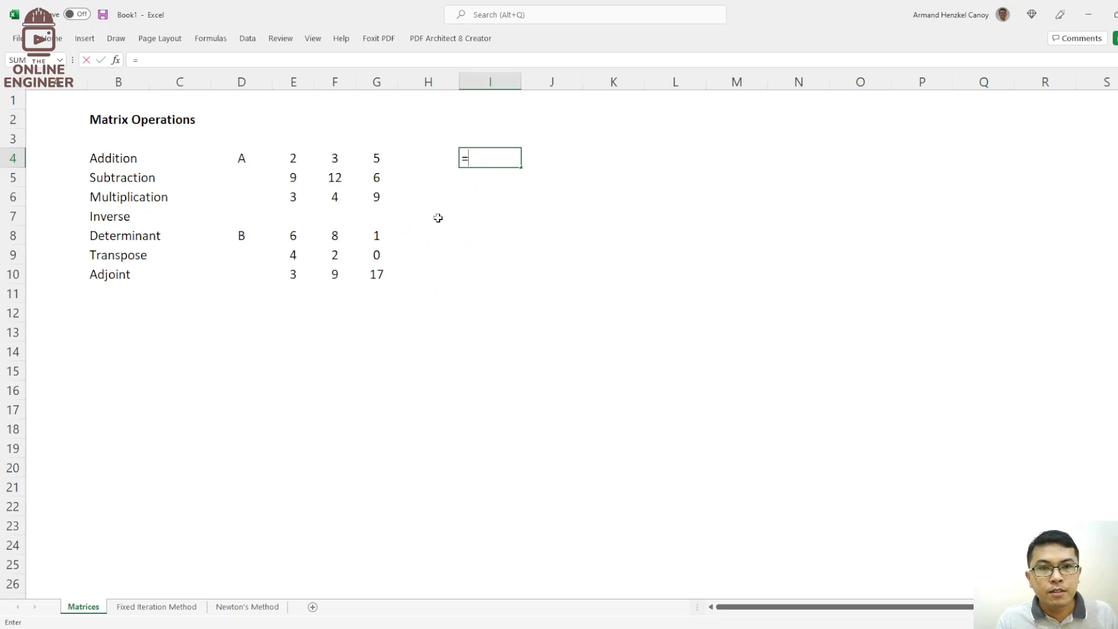
click(502, 195)
key(Escape)
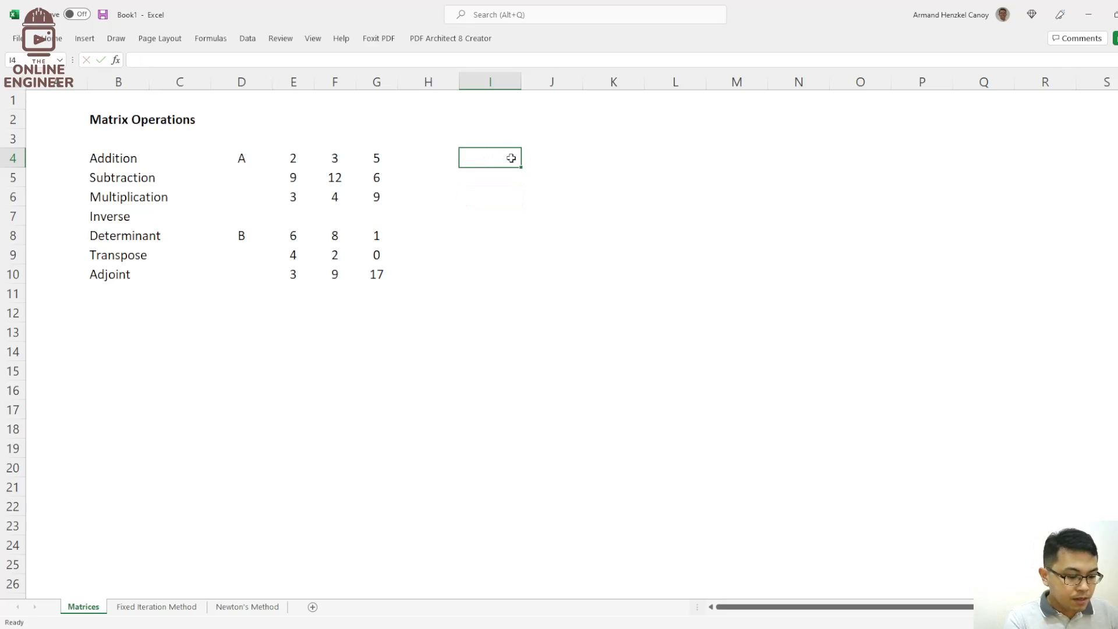
Step: Enter the label A + B in cell I4 for the matrix sum
text(A +)
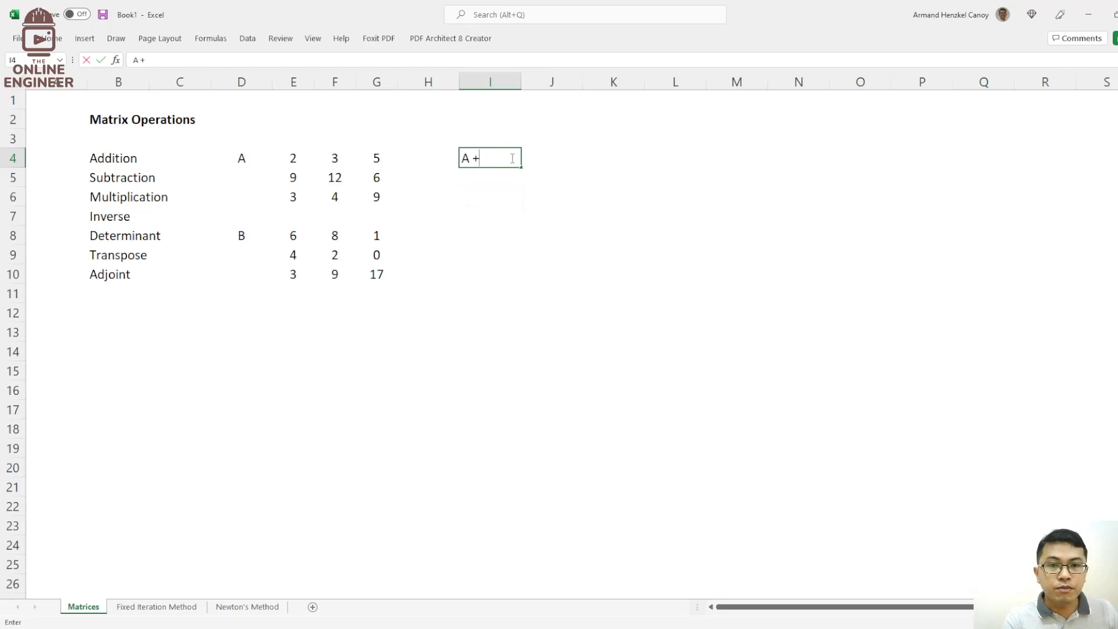
text( B)
key(Tab)
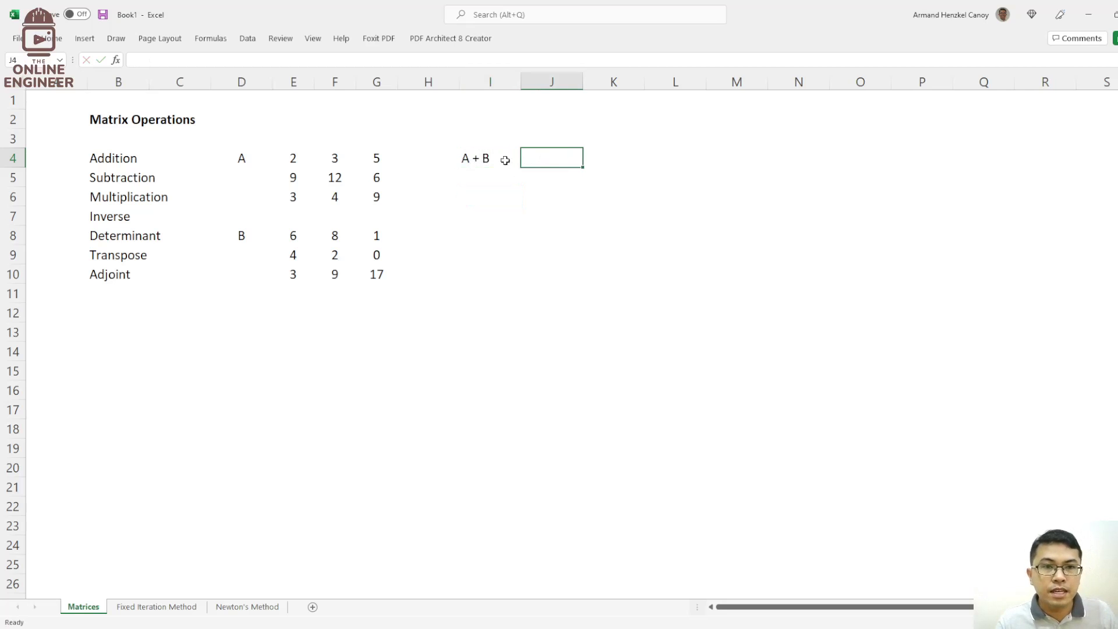
click(488, 161)
Step: Add matrices A and B in cell J4 with the array formula =E4:G6+E8:G10
click(550, 162)
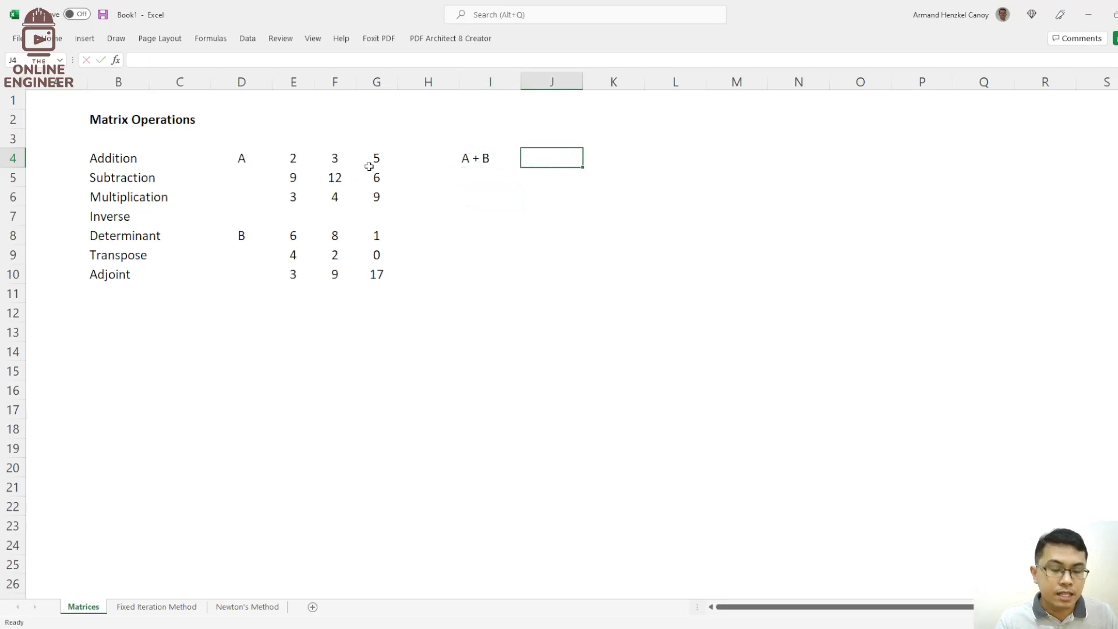
text(=)
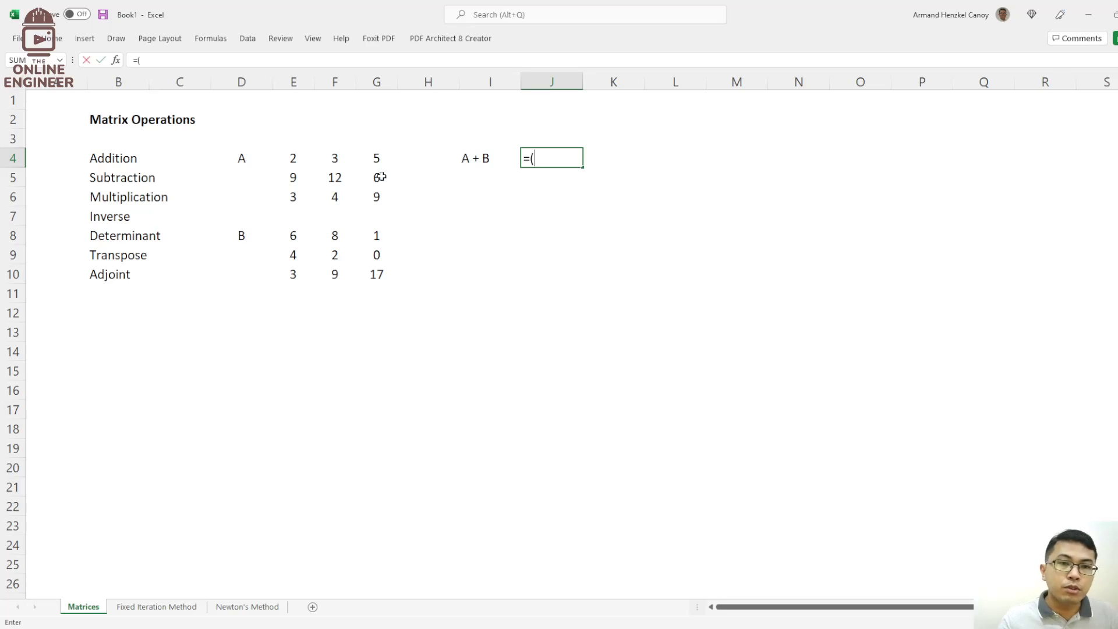
drag(294, 163, 385, 197)
text(+)
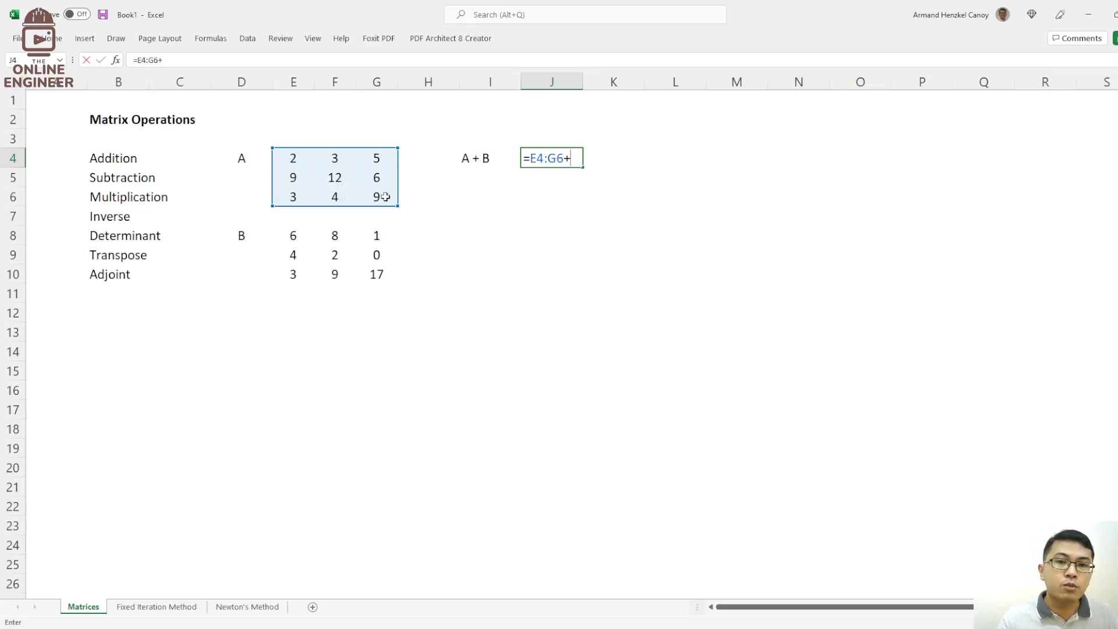
drag(294, 236, 376, 274)
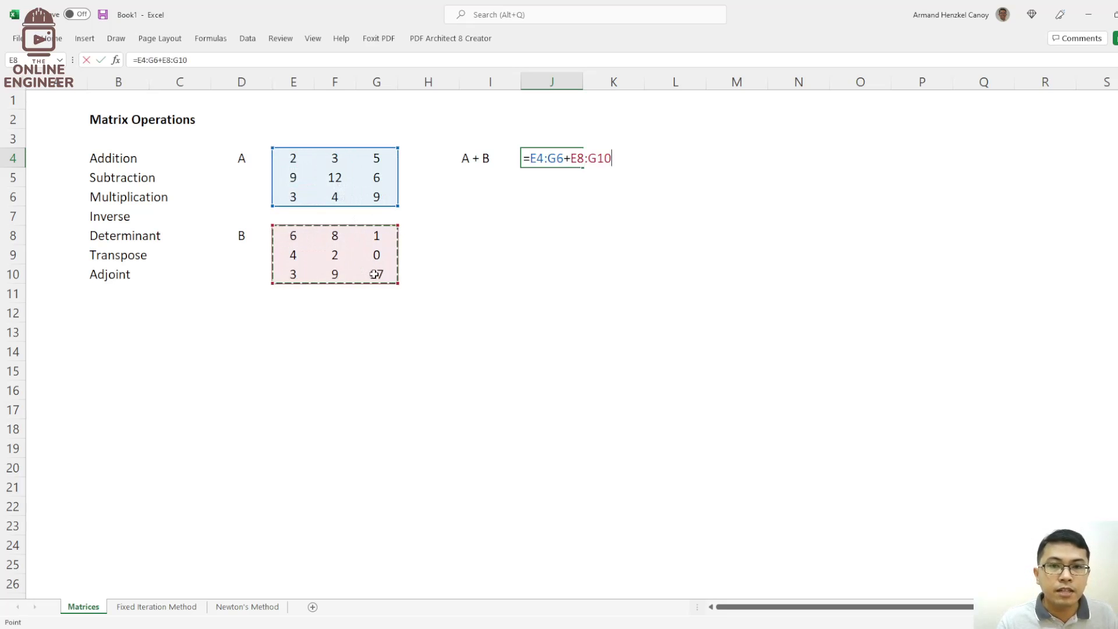
key(Return)
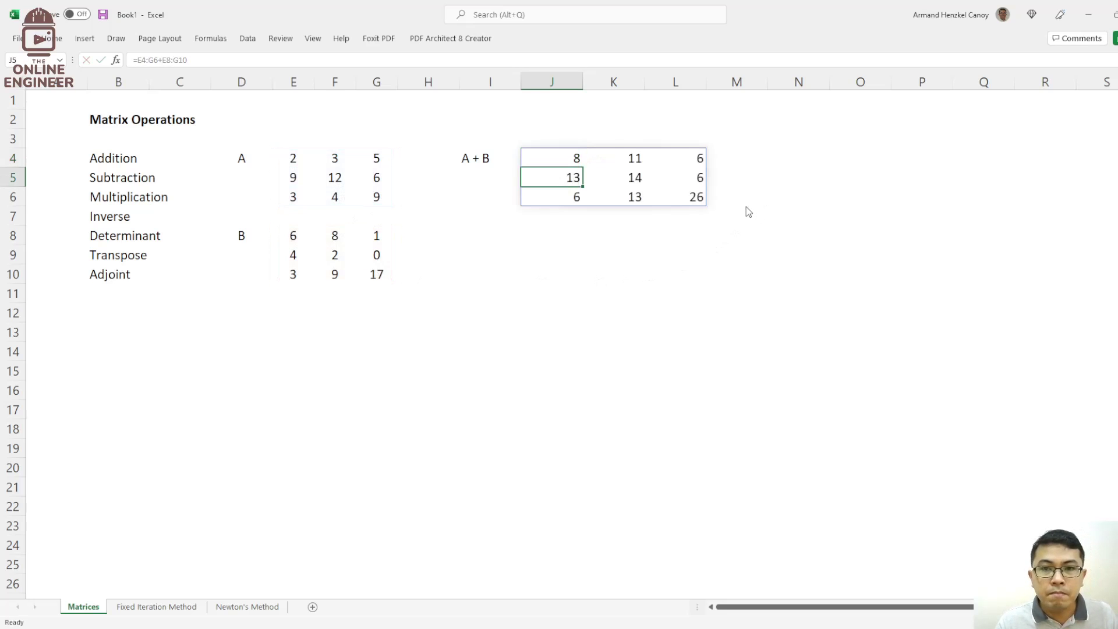
Step: Examine the A + B result in J4:L6 alongside the source values of matrices A and B
click(749, 248)
click(559, 158)
drag(559, 158, 699, 197)
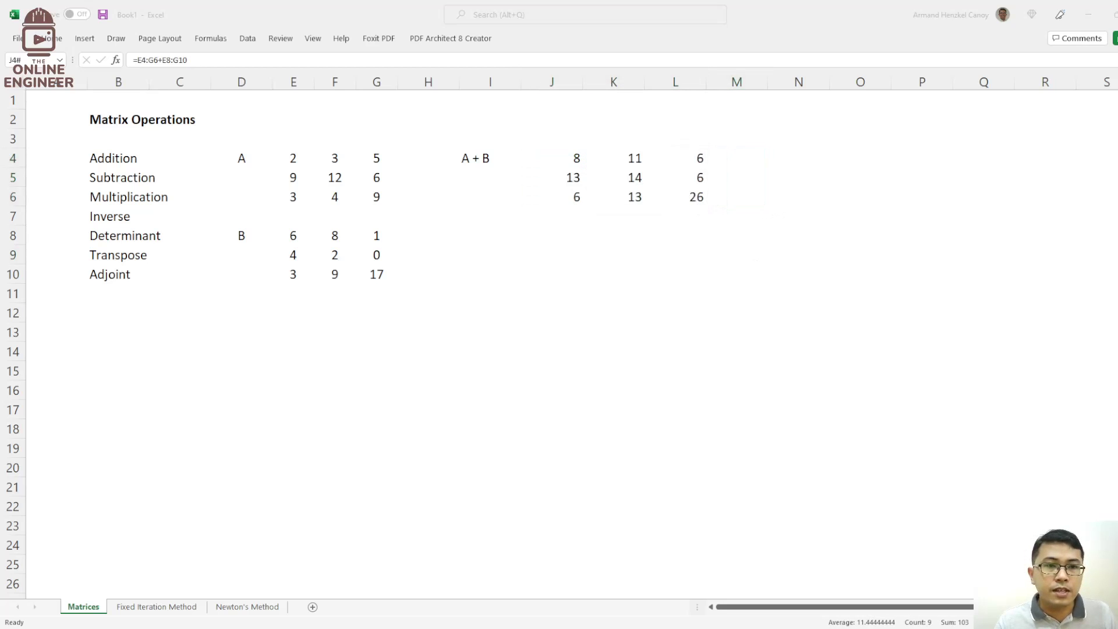
click(486, 160)
drag(529, 161, 662, 205)
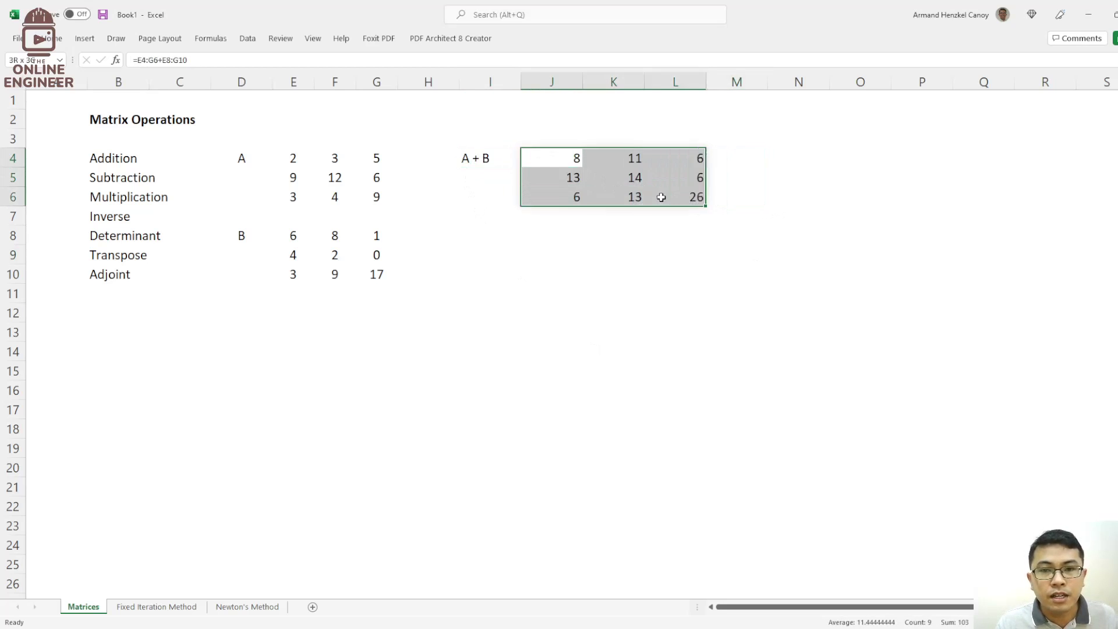
click(668, 255)
drag(299, 161, 360, 185)
drag(301, 243, 368, 272)
click(599, 273)
click(480, 157)
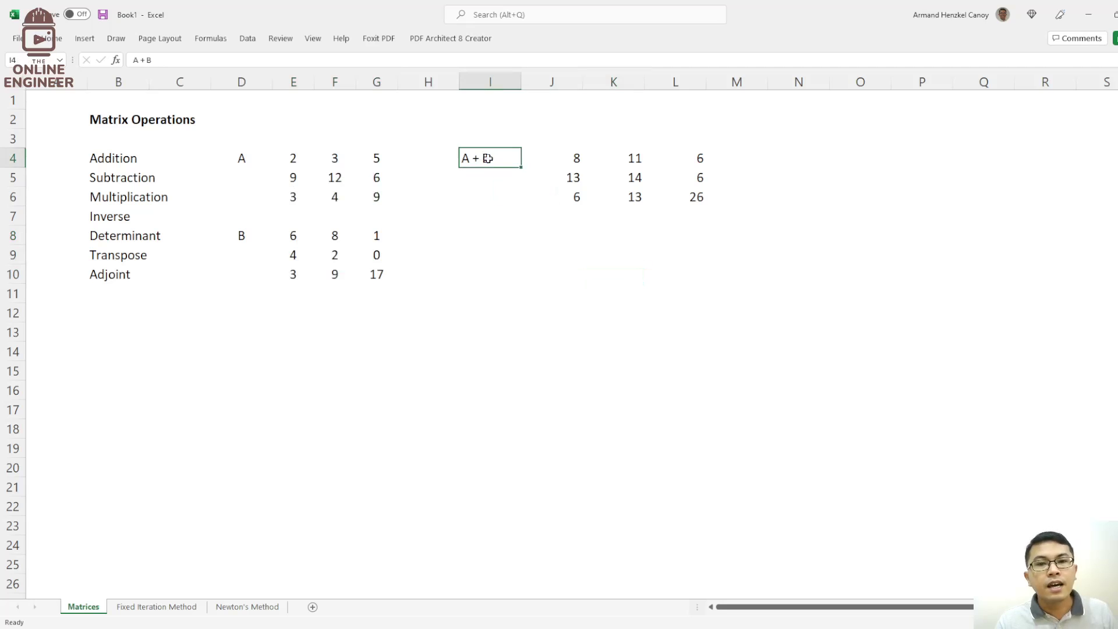
Step: Enter the label A - B in cell I8 for the matrix difference
double_click(466, 236)
text(A-)
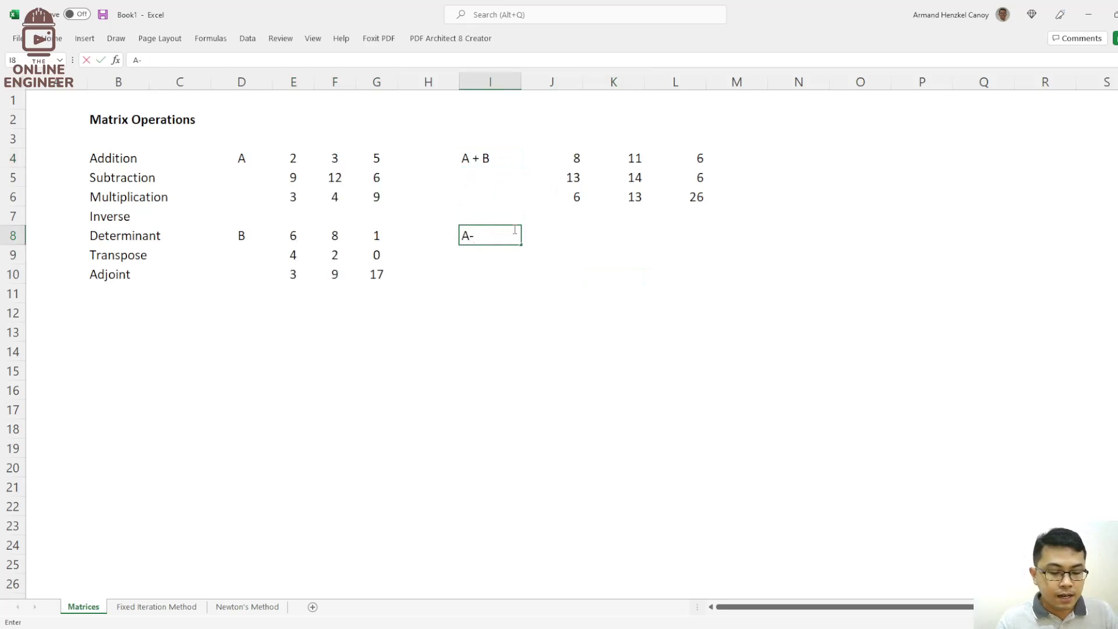
text(-)
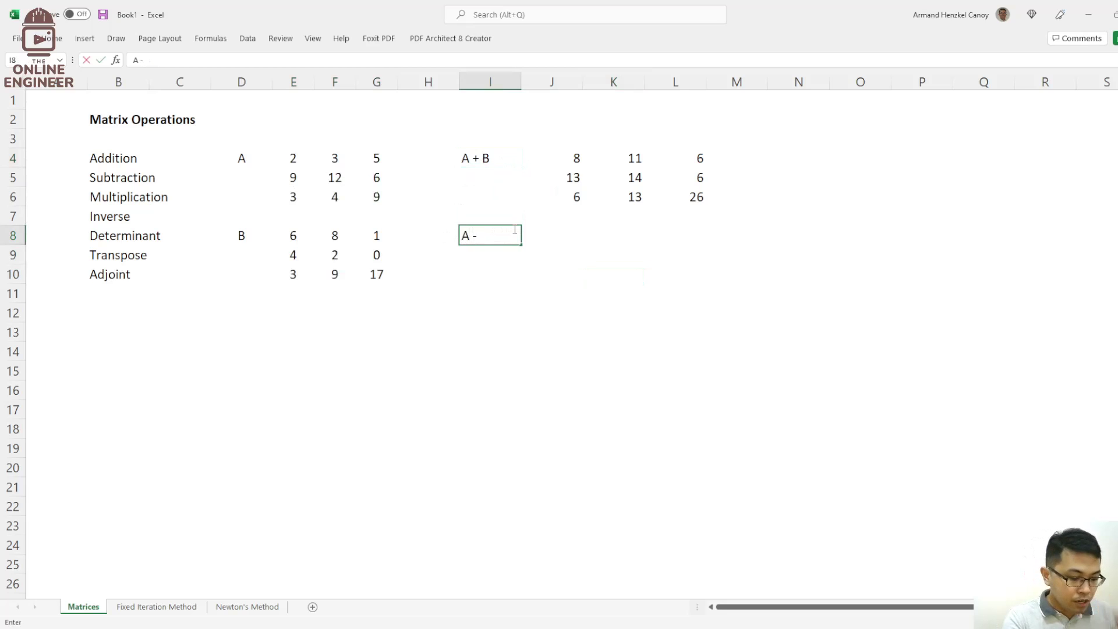
text(B)
key(Left)
key(Right)
double_click(476, 236)
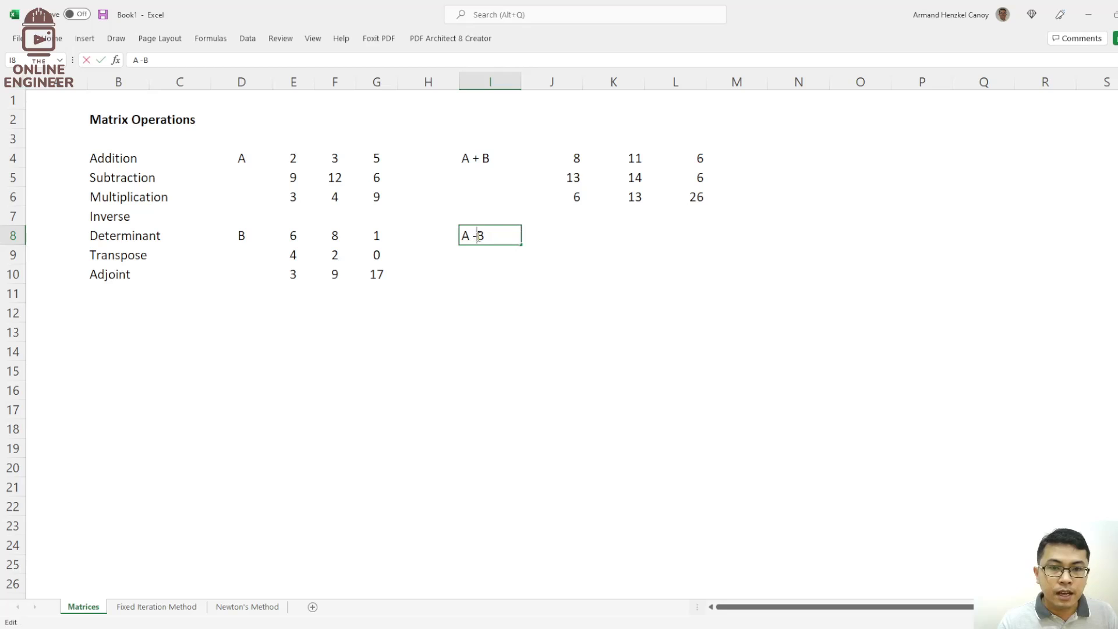
Step: Subtract matrix B from matrix A in cell J8 with the array formula =E4:G6-E8:G10
click(577, 237)
text(=)
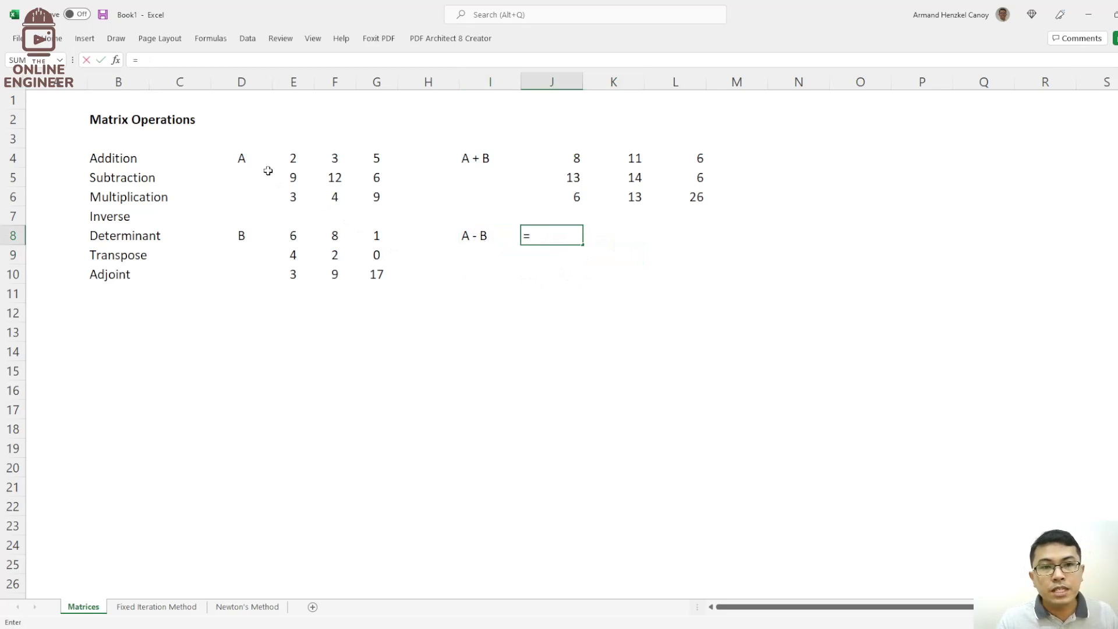
drag(292, 158, 361, 195)
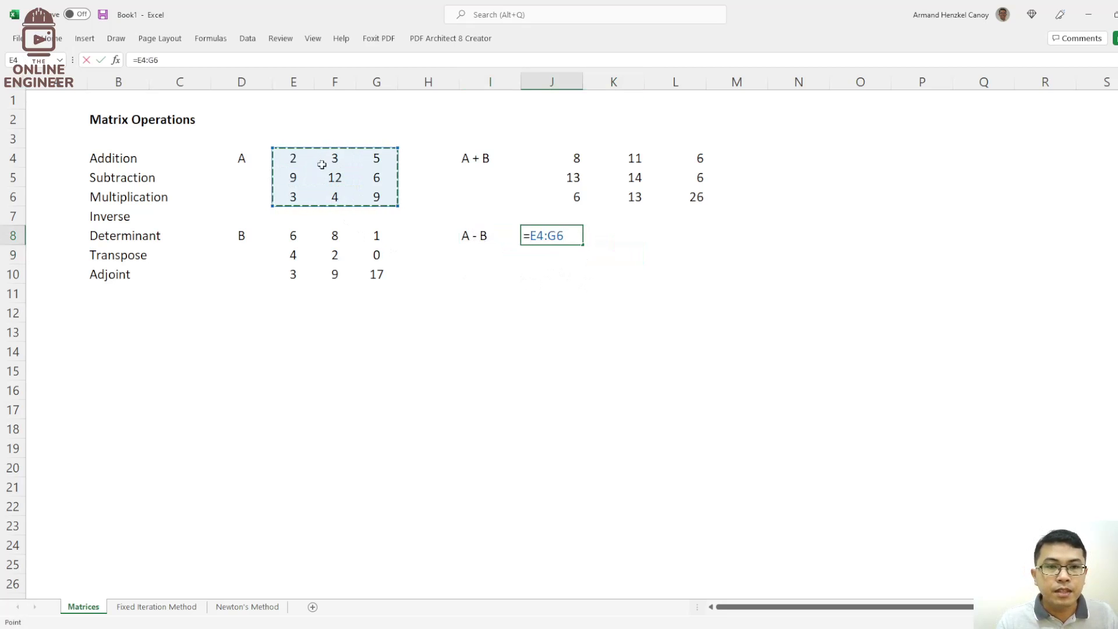
text(-)
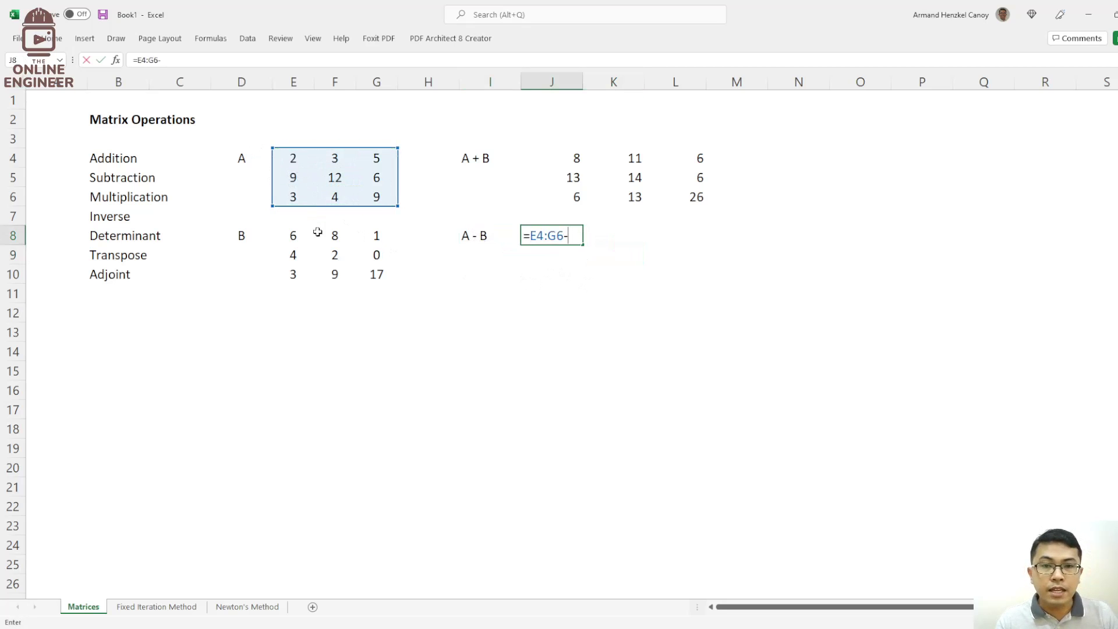
drag(291, 239, 369, 275)
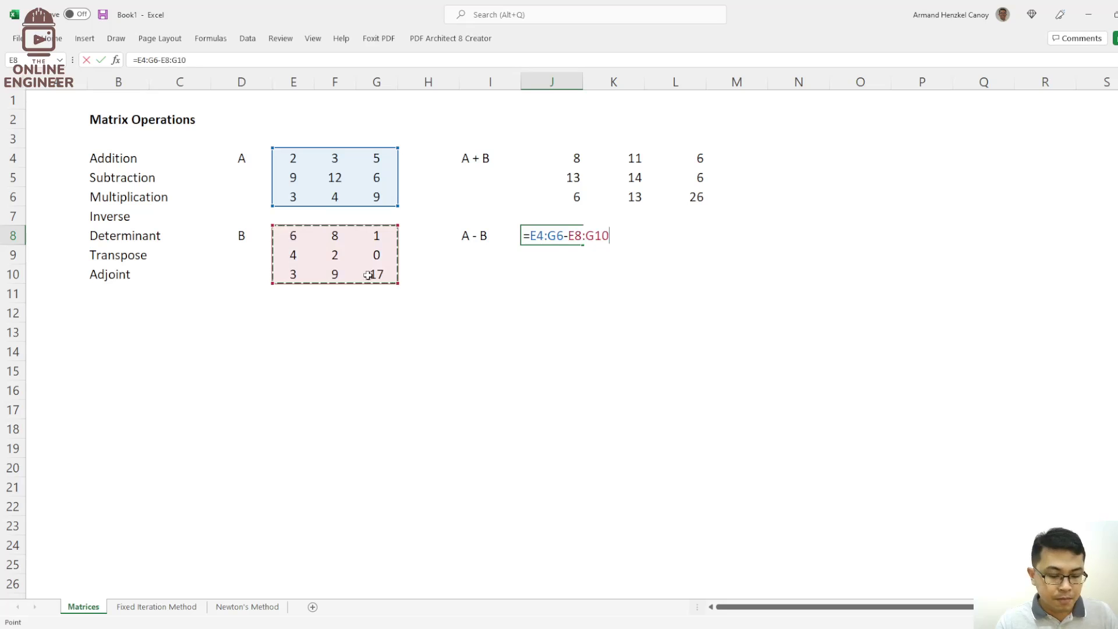
text(=)
key(BackSpace)
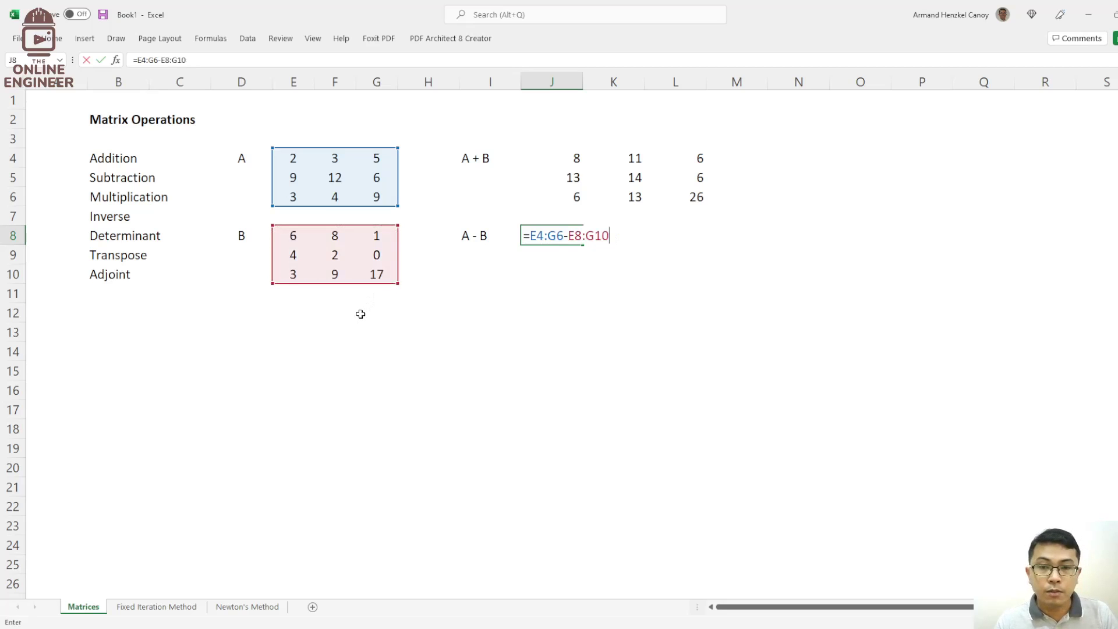
key(Return)
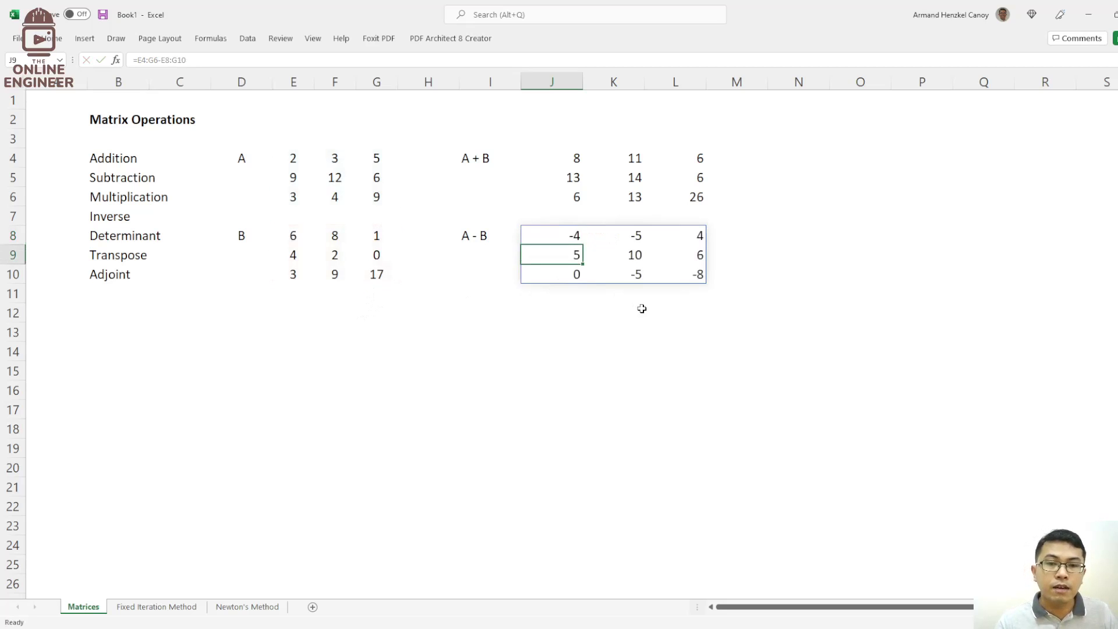
Step: Review the A + B result in J4:L6 and the A - B result in J8:L10
drag(562, 157, 672, 193)
drag(567, 240, 669, 264)
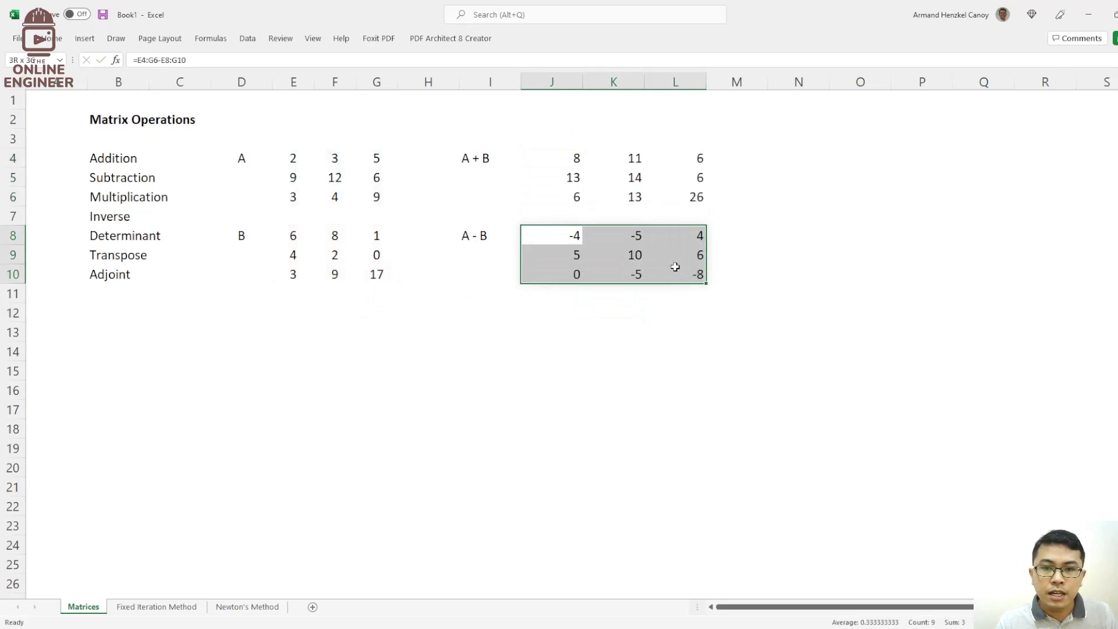
click(553, 326)
click(115, 178)
click(123, 190)
Step: Enter the label A x B in cell I12 for the matrix product
click(488, 318)
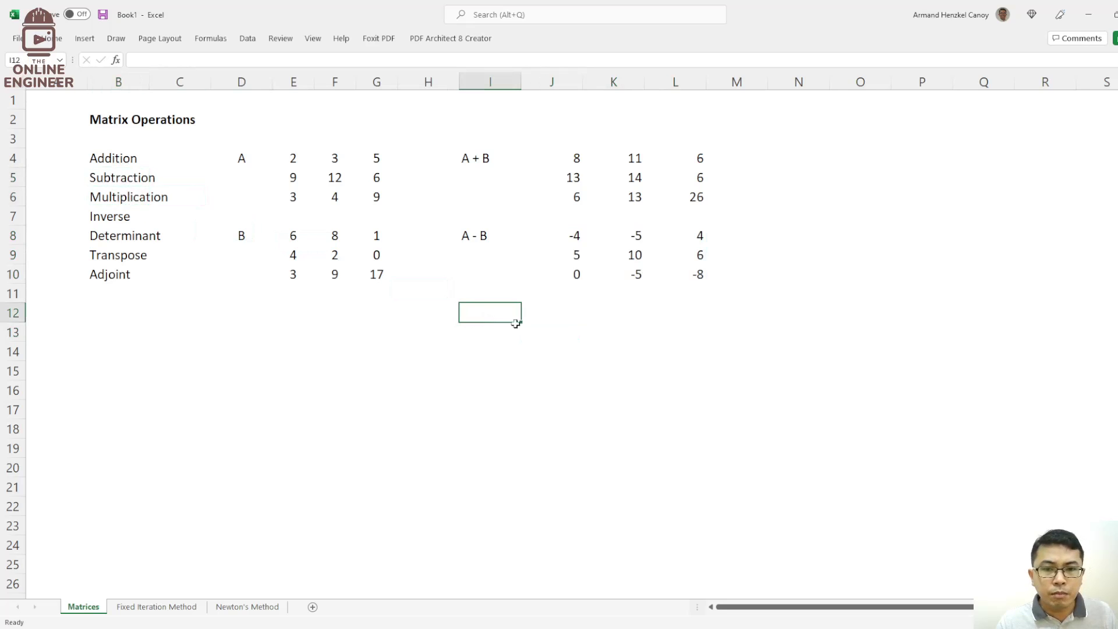
text(A)
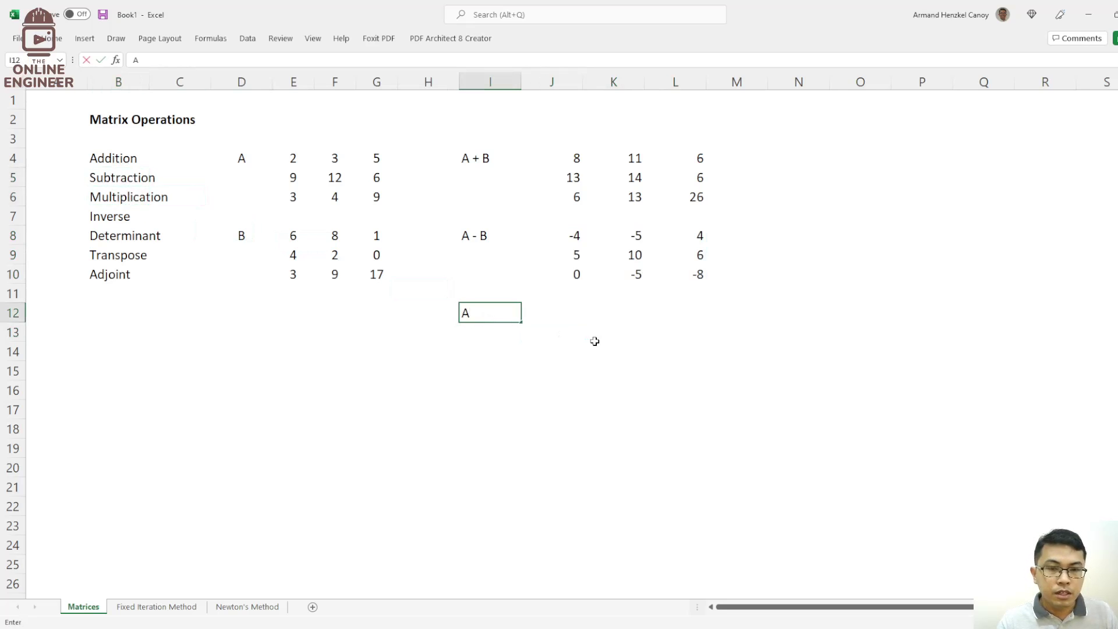
text( x)
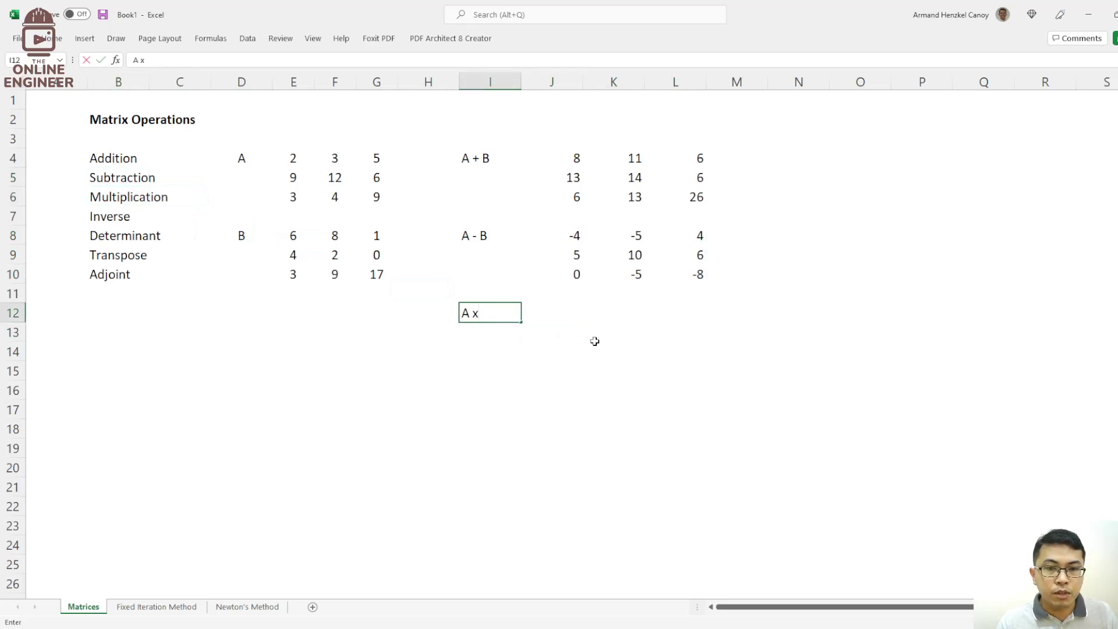
text( B)
click(581, 351)
Step: Multiply matrices A and B in cell J12 with the formula =MMULT(E4:G6,E8:G10)
click(577, 316)
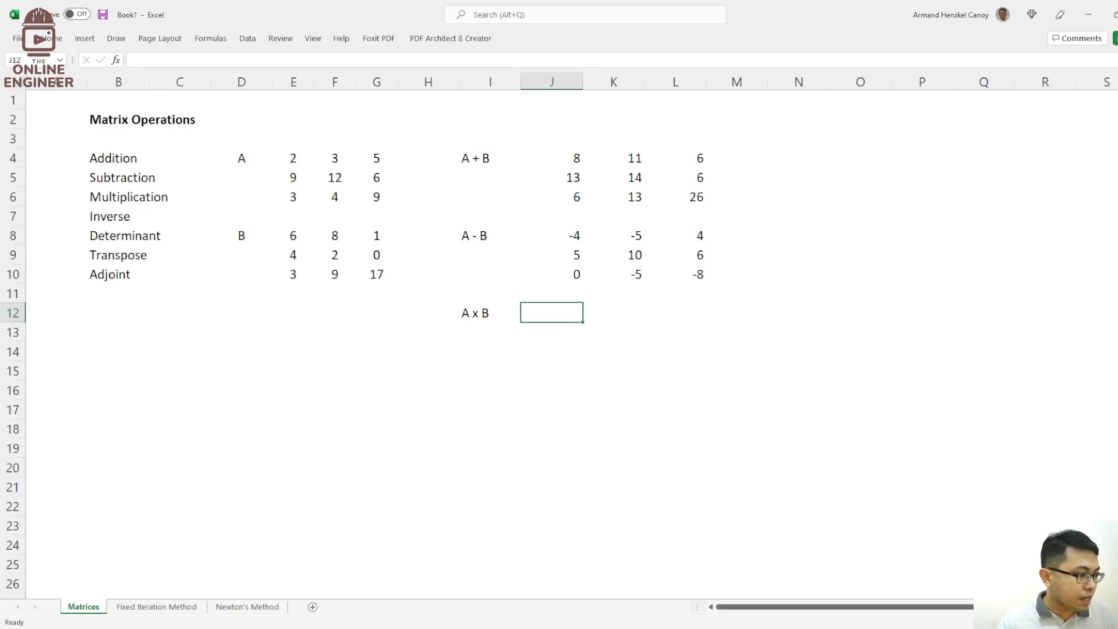
key(alt+Tab)
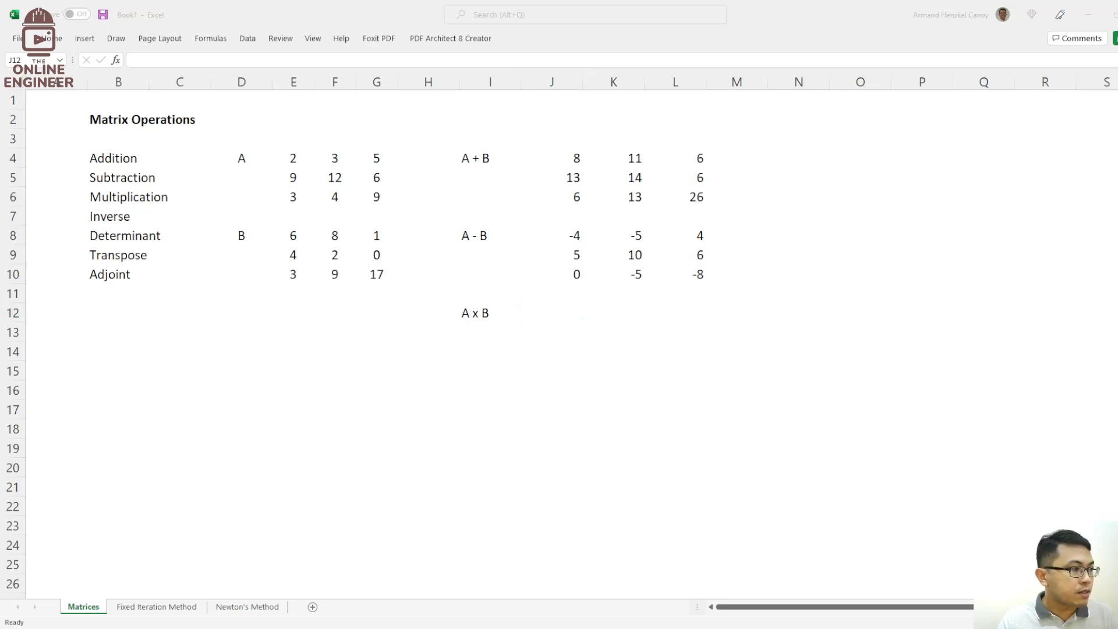
key(alt+Tab)
text(=)
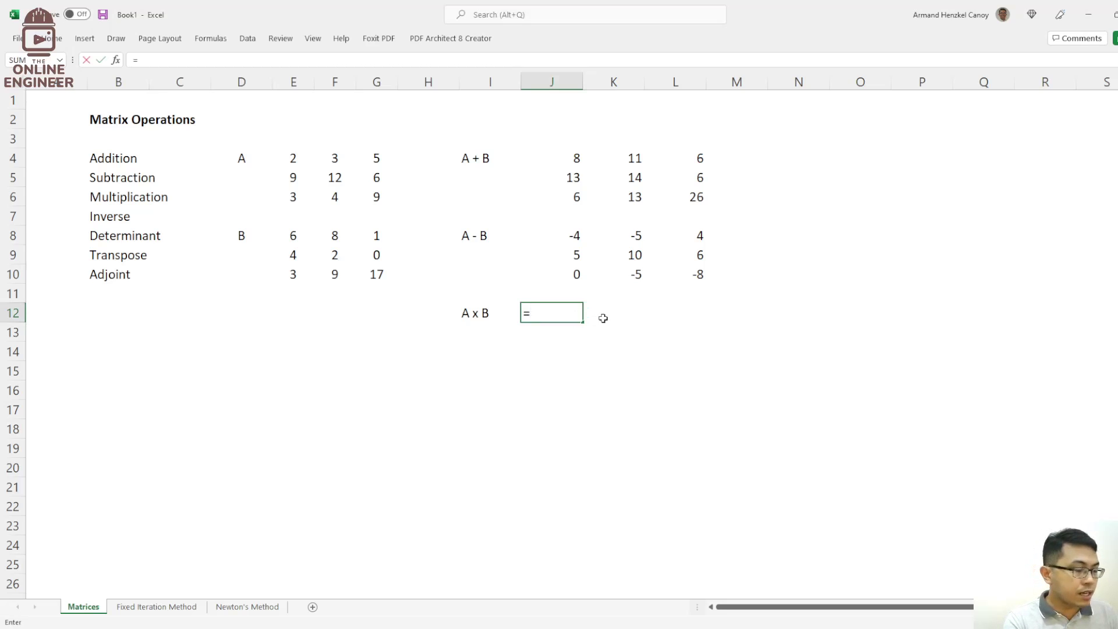
text(MMULT()
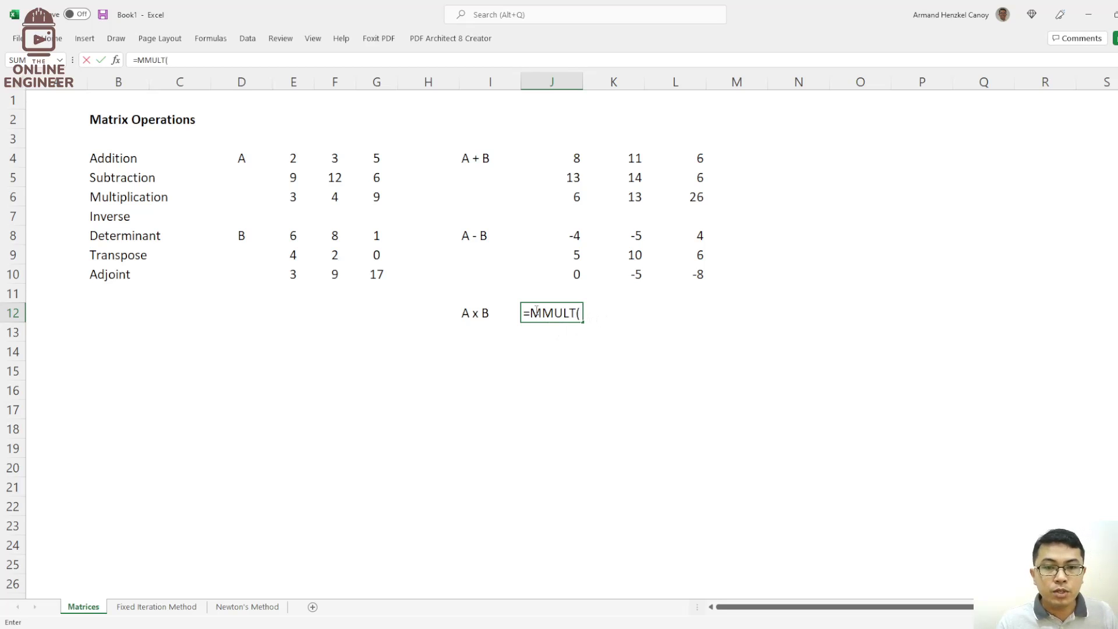
drag(290, 157, 367, 191)
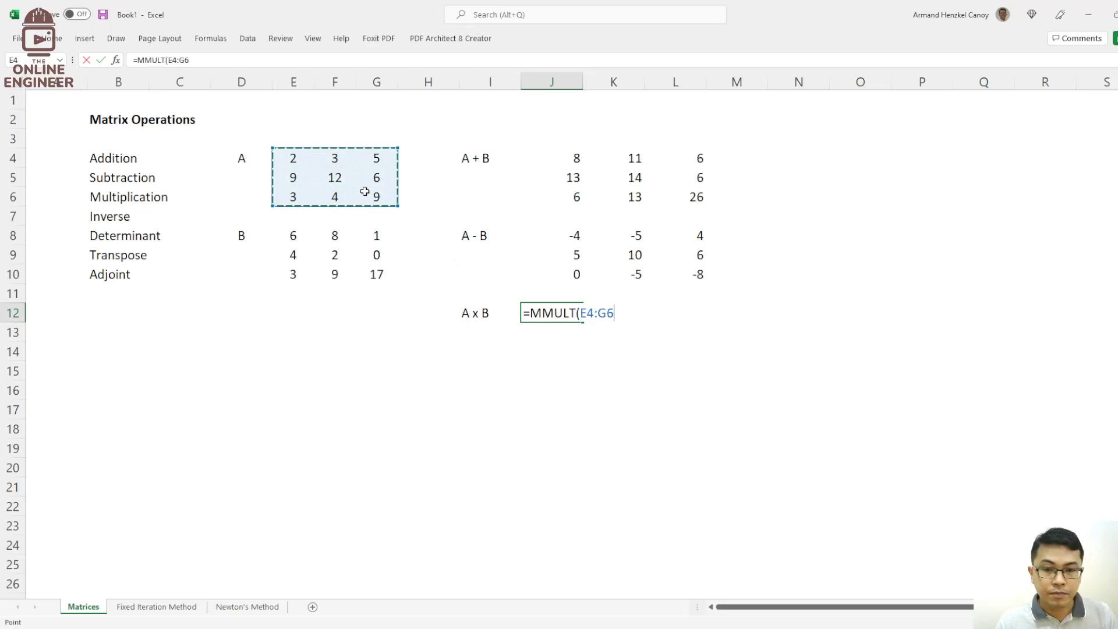
text(,)
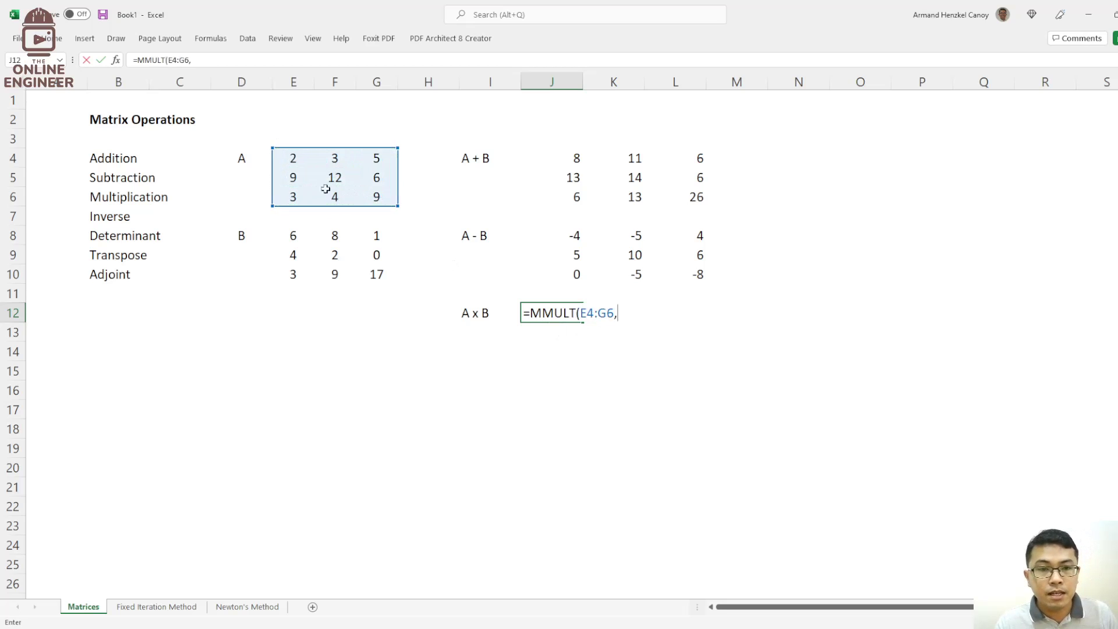
click(290, 238)
drag(290, 238, 362, 271)
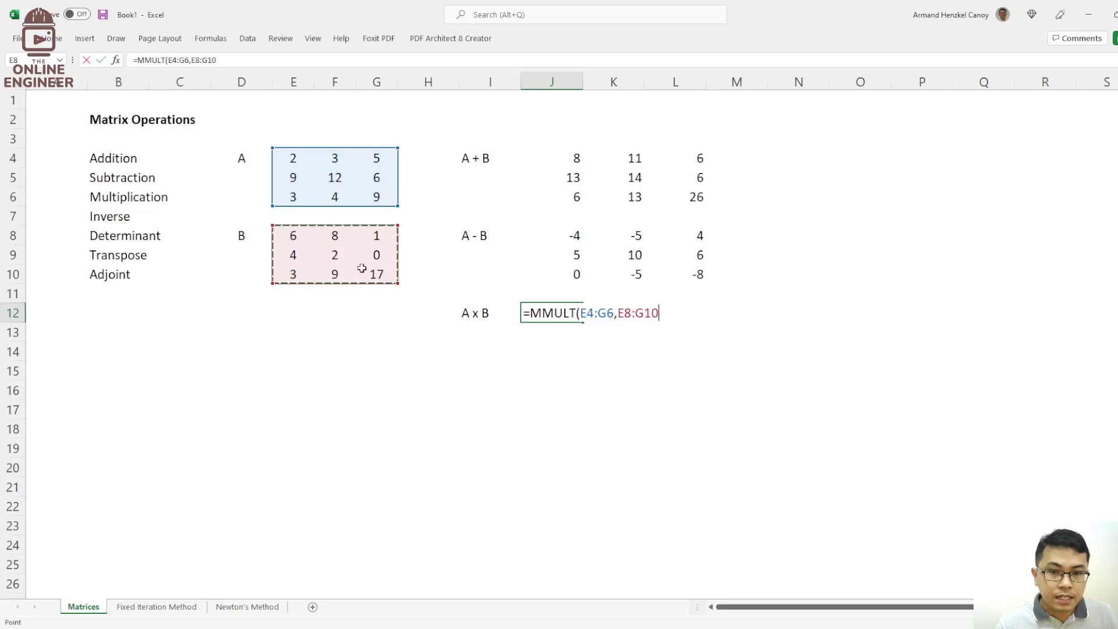
text())
key(Return)
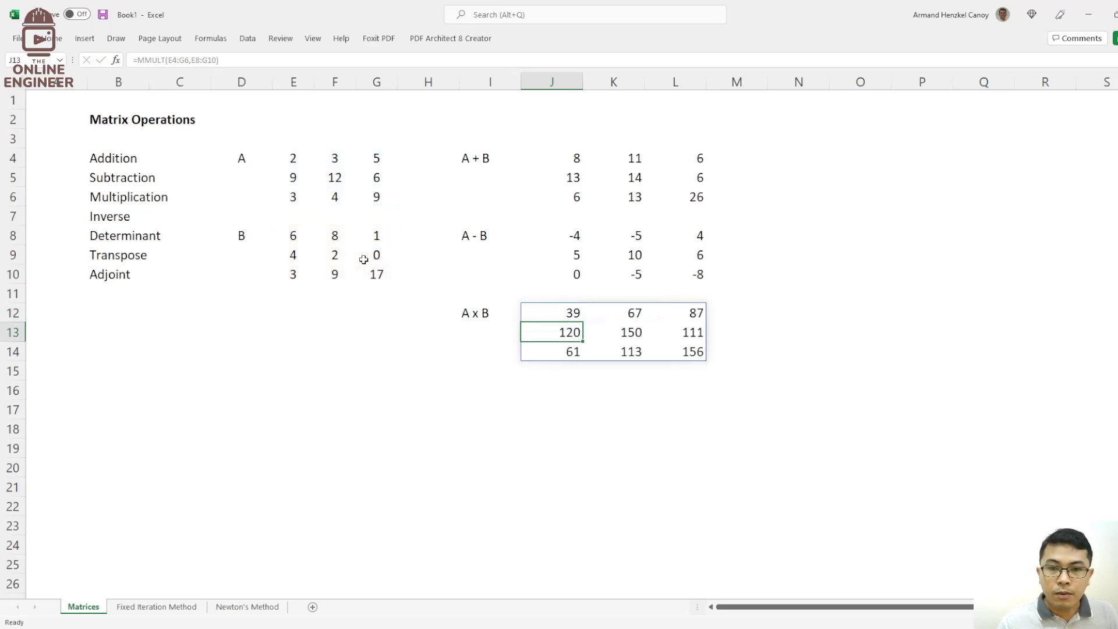
Step: Examine the A x B result in J12:L14 and find the Inverse entry in the operations list
click(656, 387)
drag(574, 315, 686, 350)
click(614, 390)
click(478, 316)
click(615, 331)
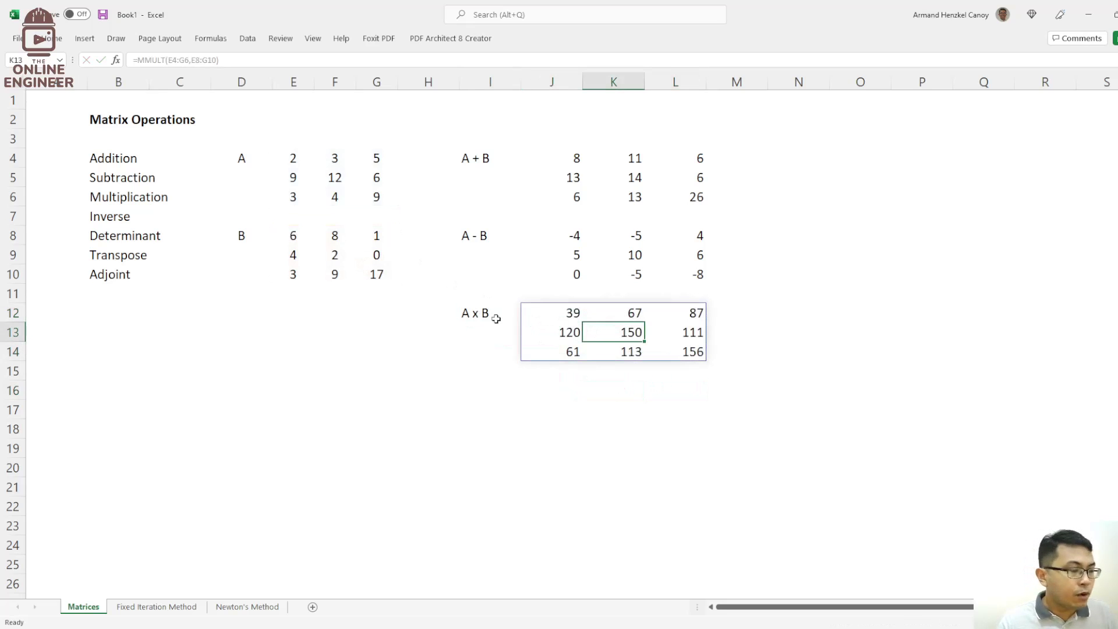
click(122, 218)
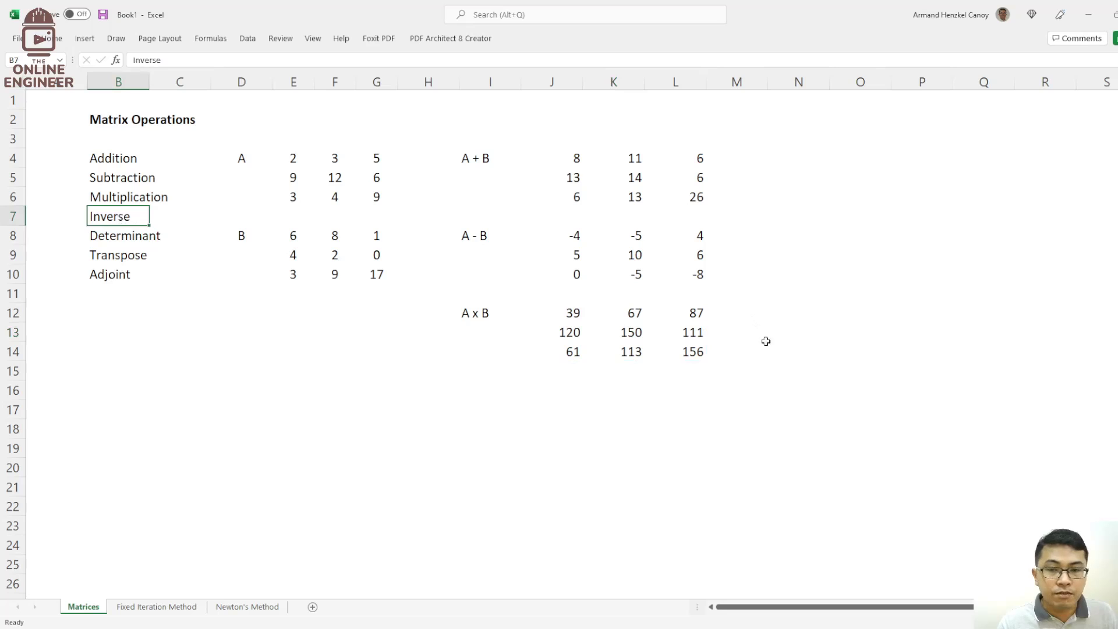
Step: Enter =MMULT as plain text in cell N12 as a note beside the A x B result
click(802, 315)
text(MM)
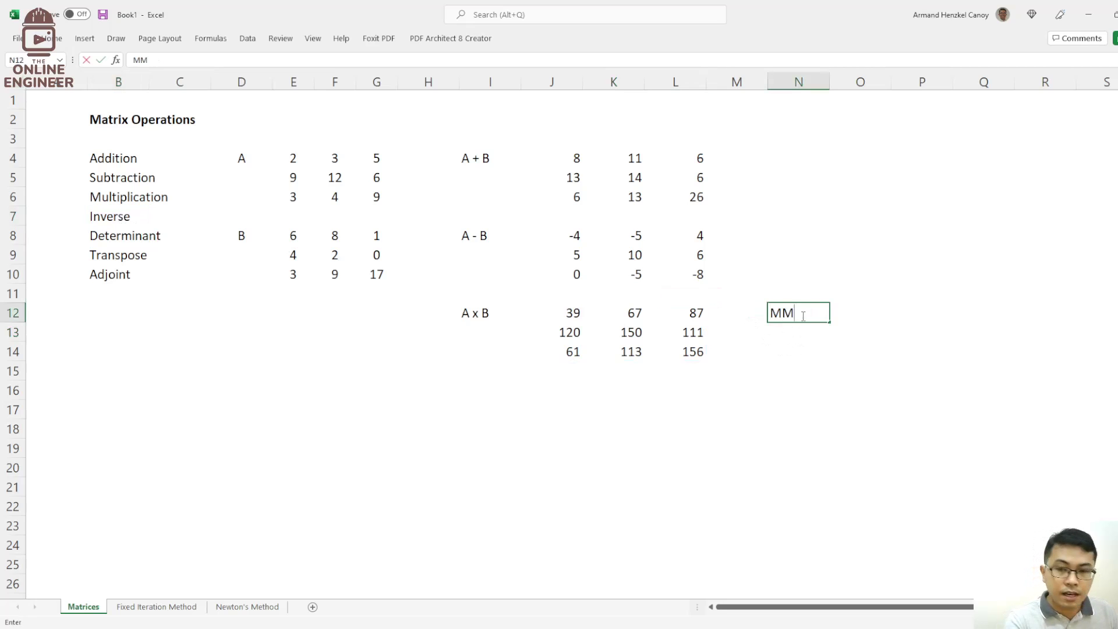
text(ULT)
click(804, 357)
click(774, 315)
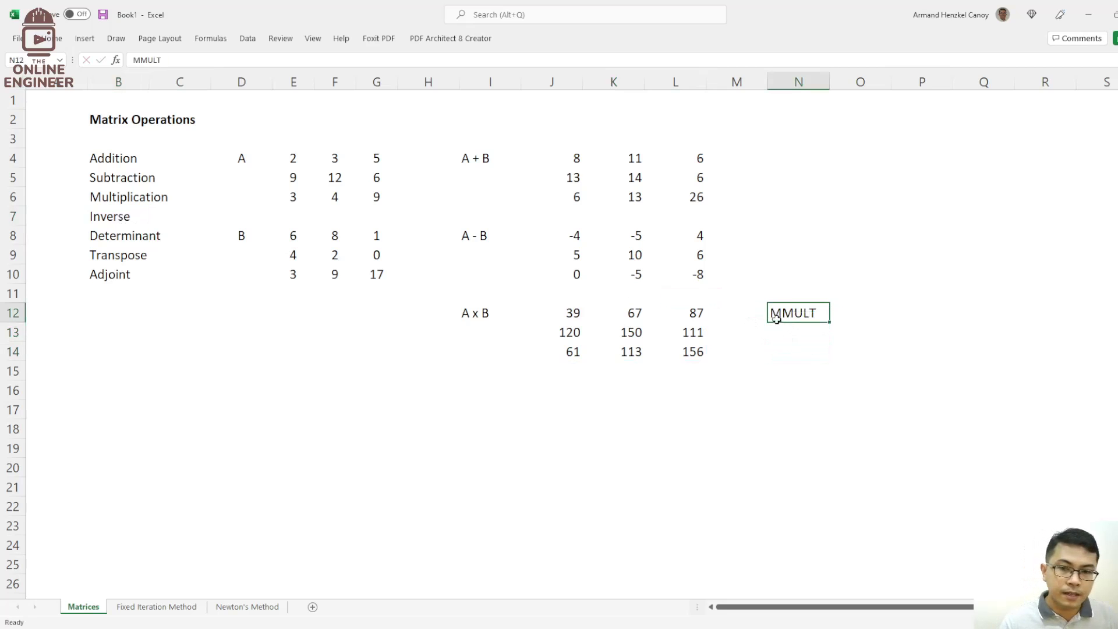
text(=)
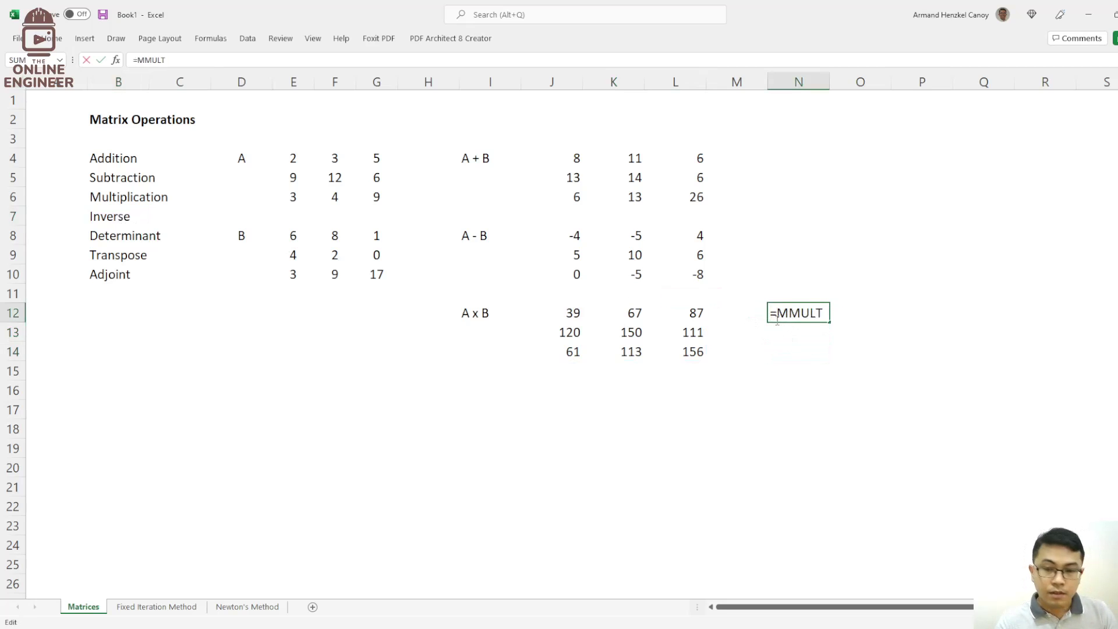
key(Home)
text(')
key(Return)
click(838, 313)
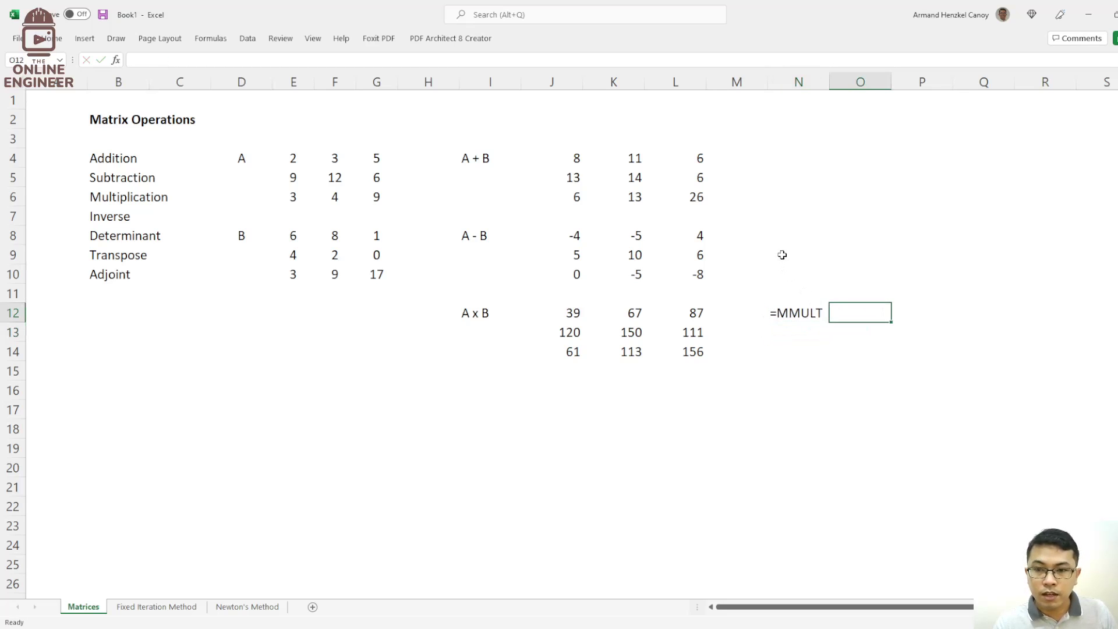
Step: Extend the text note in N12 to =MMULT( and try to add matrix A's range E4:G6 to it
click(772, 235)
double_click(820, 313)
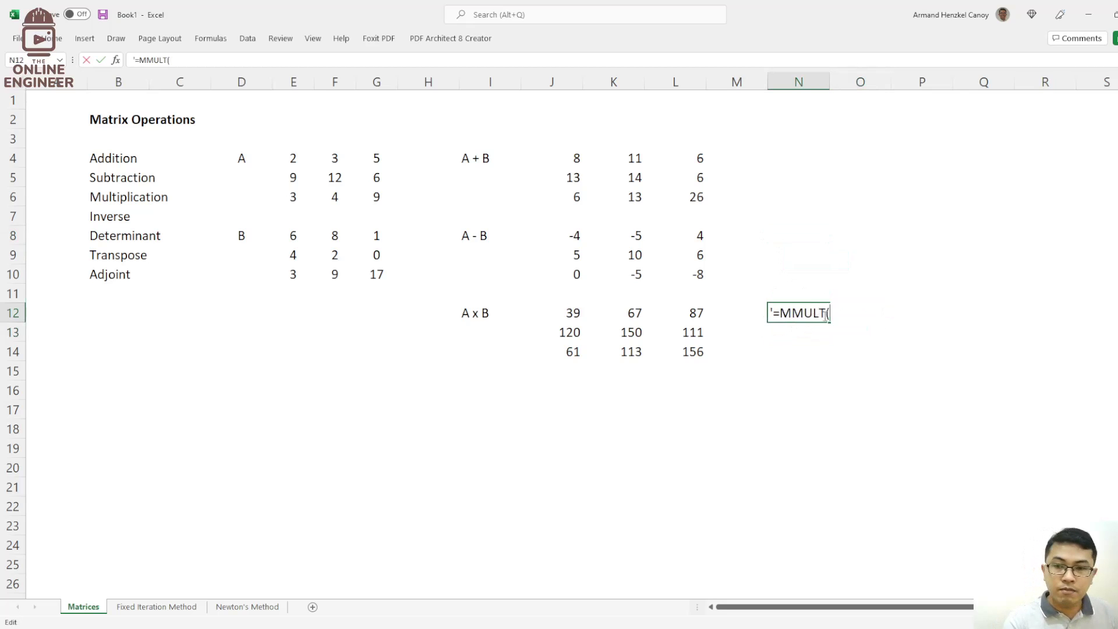
drag(286, 157, 373, 196)
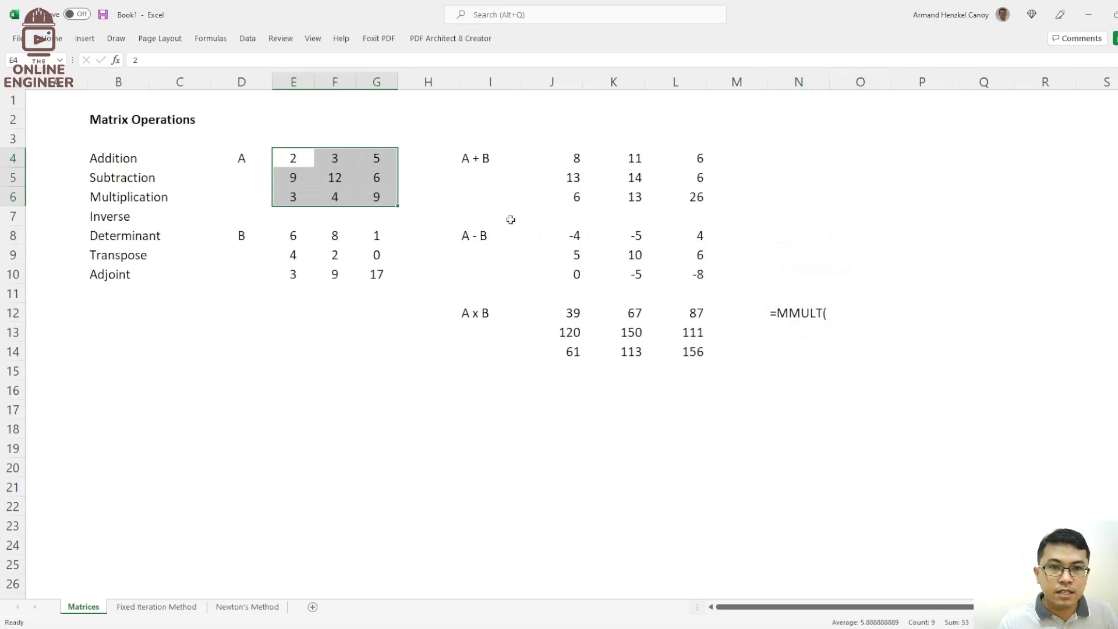
double_click(827, 317)
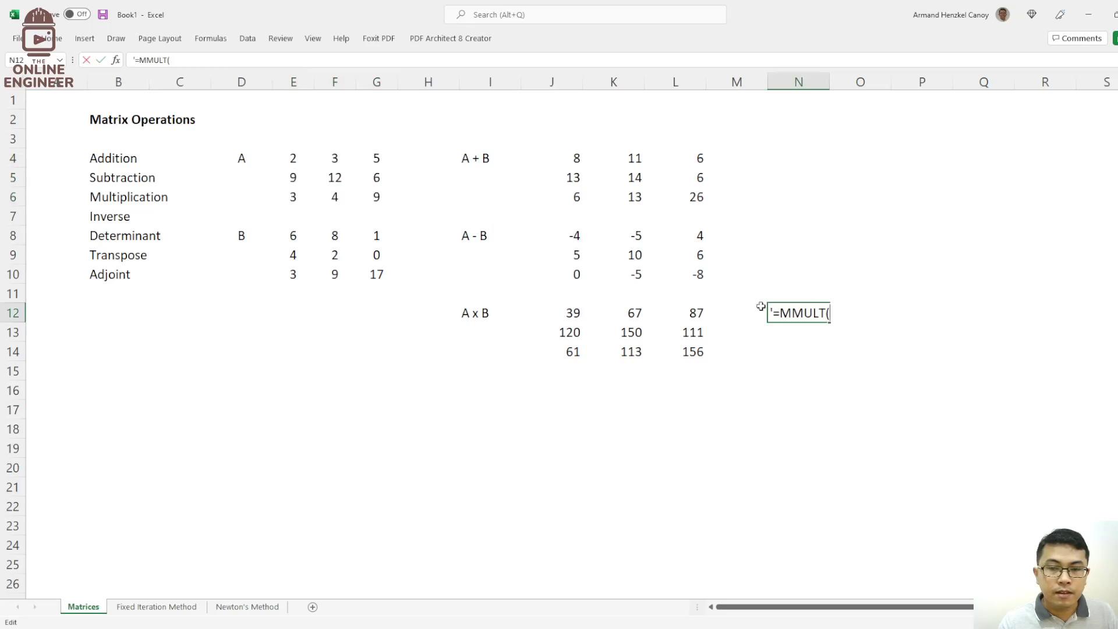
key(Escape)
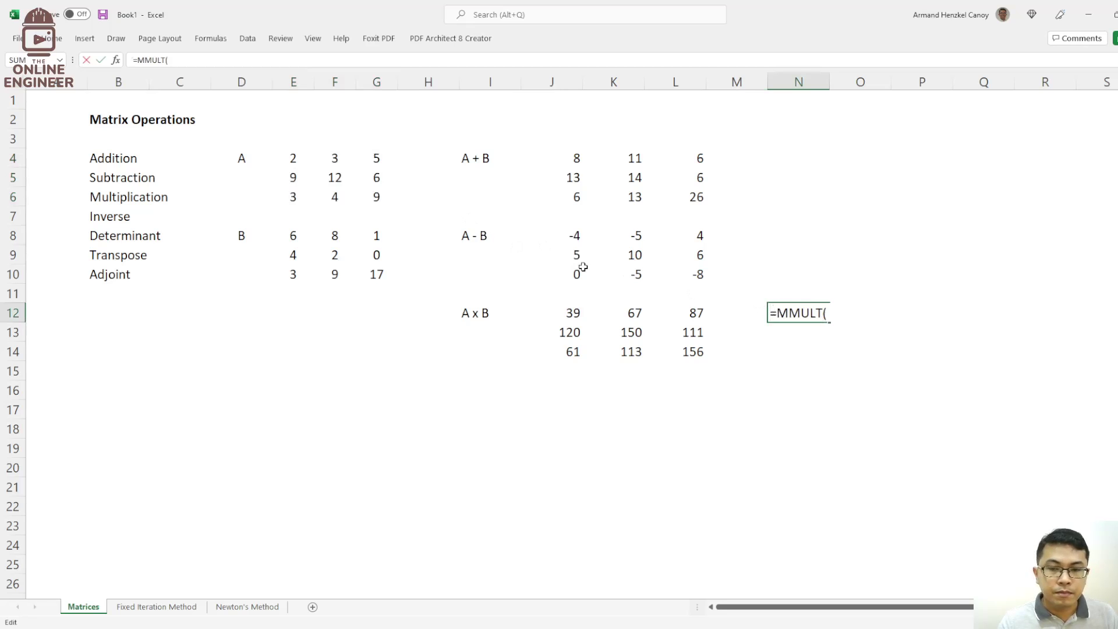
click(790, 368)
click(793, 314)
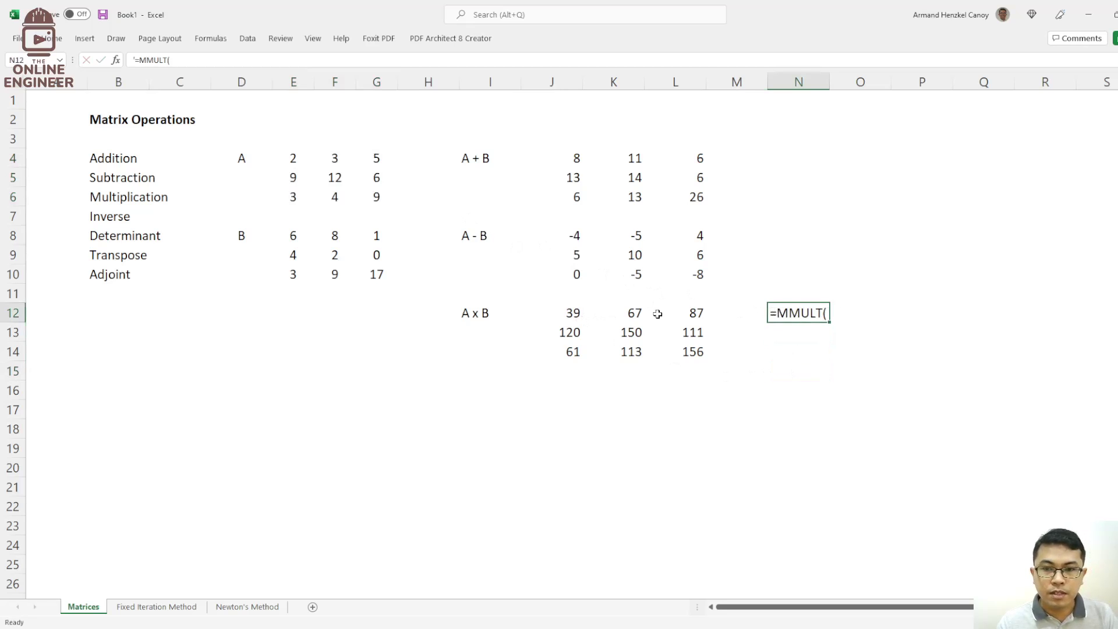
Step: Copy the A x B formula from J12 into N12 and try to convert it to plain text
click(571, 314)
key(ctrl+c)
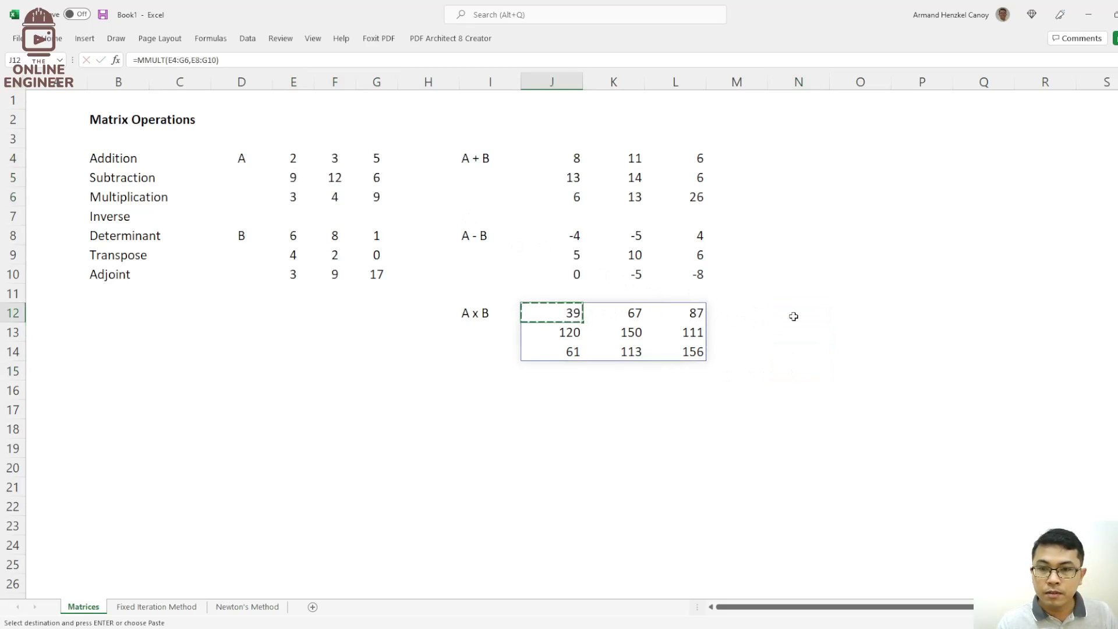
click(793, 315)
key(ctrl+v)
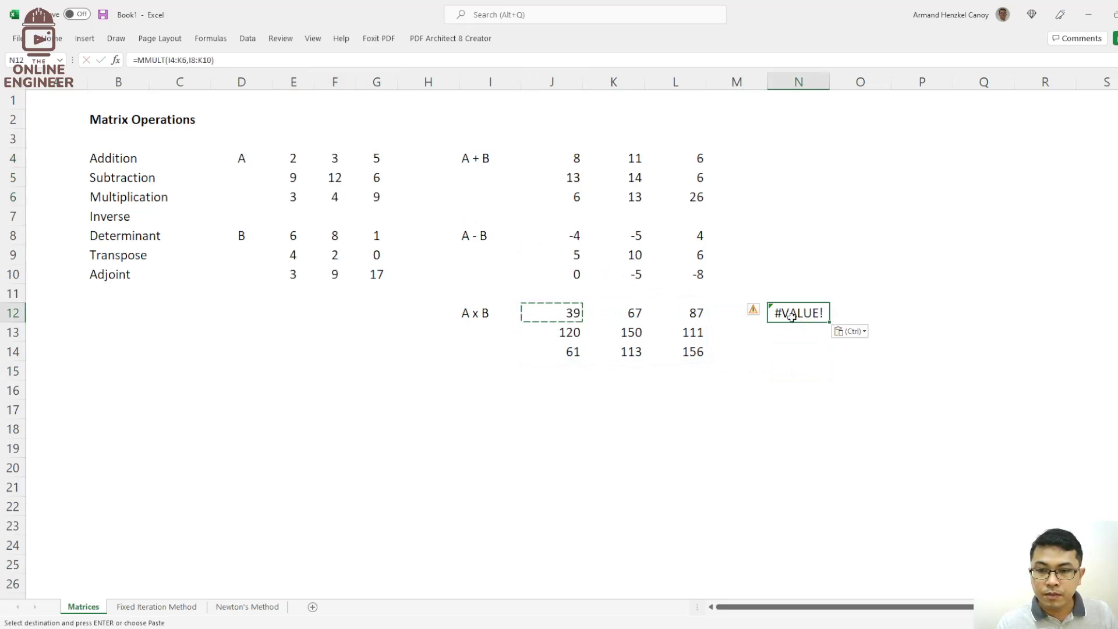
click(139, 60)
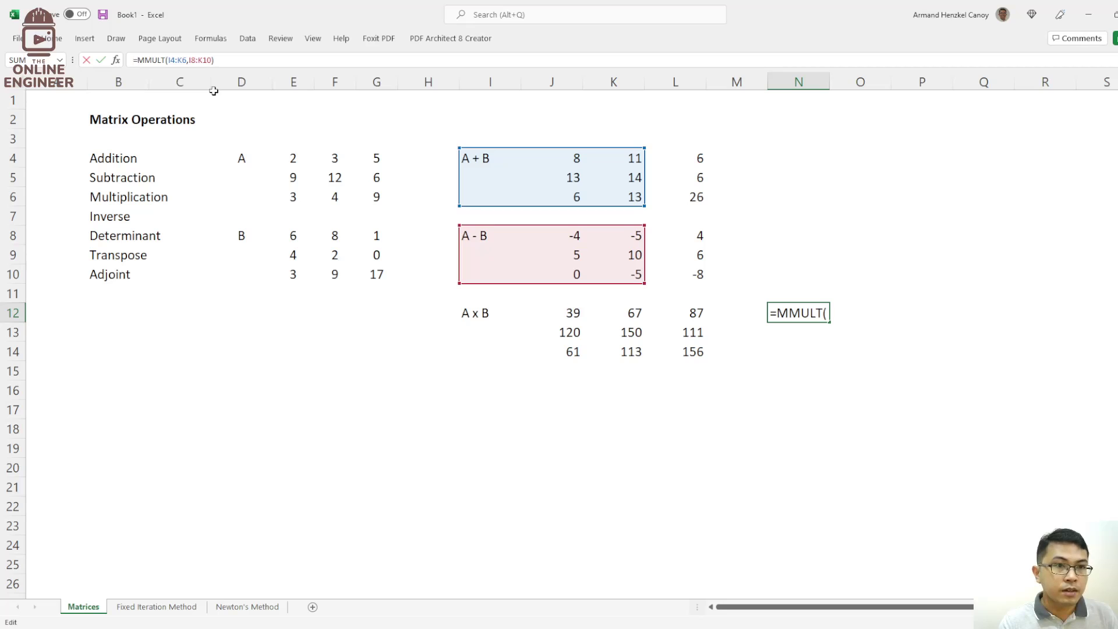
text(')
key(BackSpace)
key(Return)
click(788, 315)
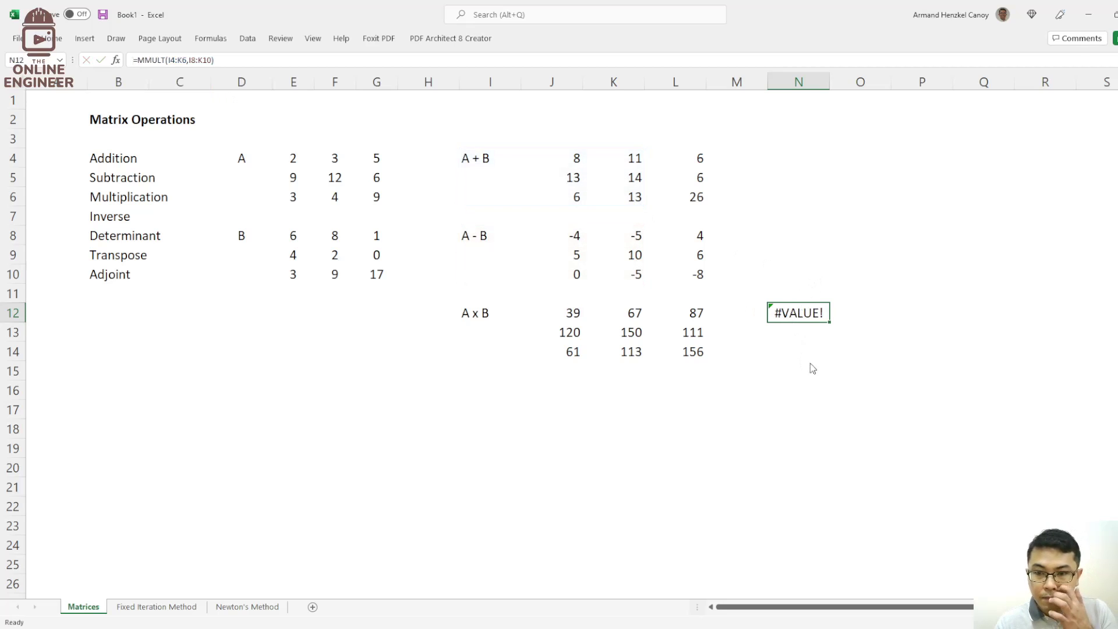
Step: Try again to copy J12 into N12, pasting it as a value and as a formula, and clear N12
drag(798, 274, 798, 329)
click(547, 315)
key(ctrl+c)
click(783, 313)
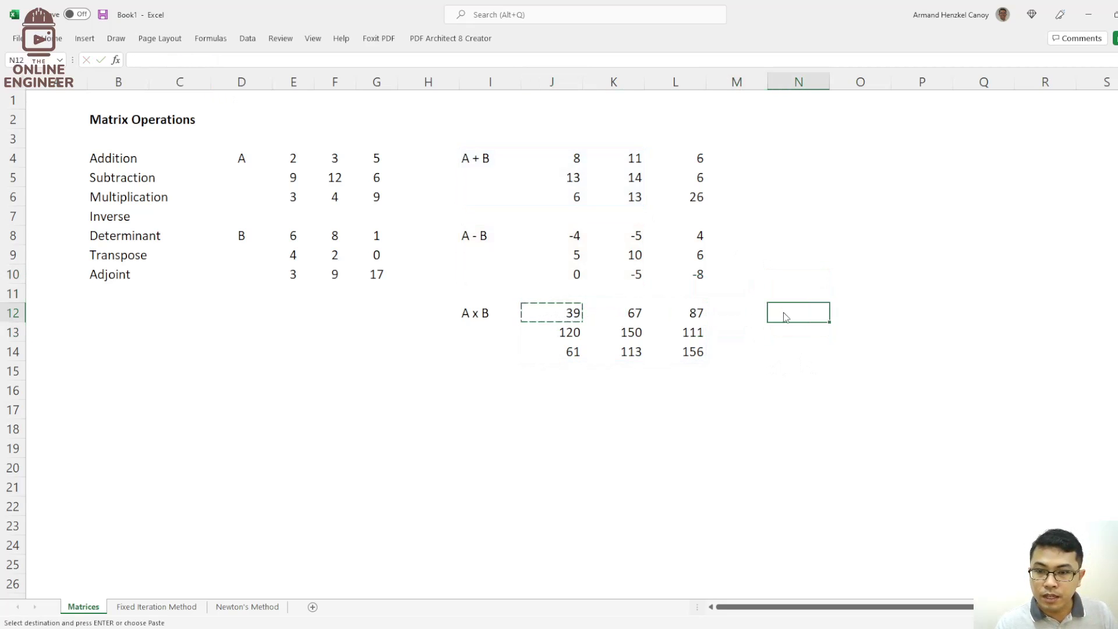
key(ctrl+v)
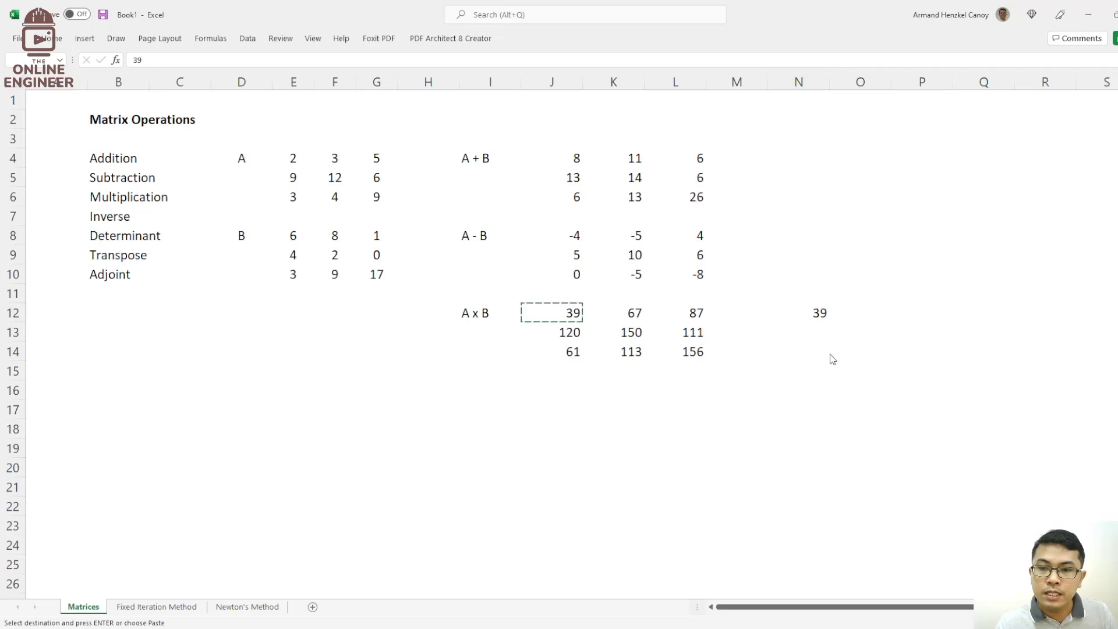
key(ctrl+v)
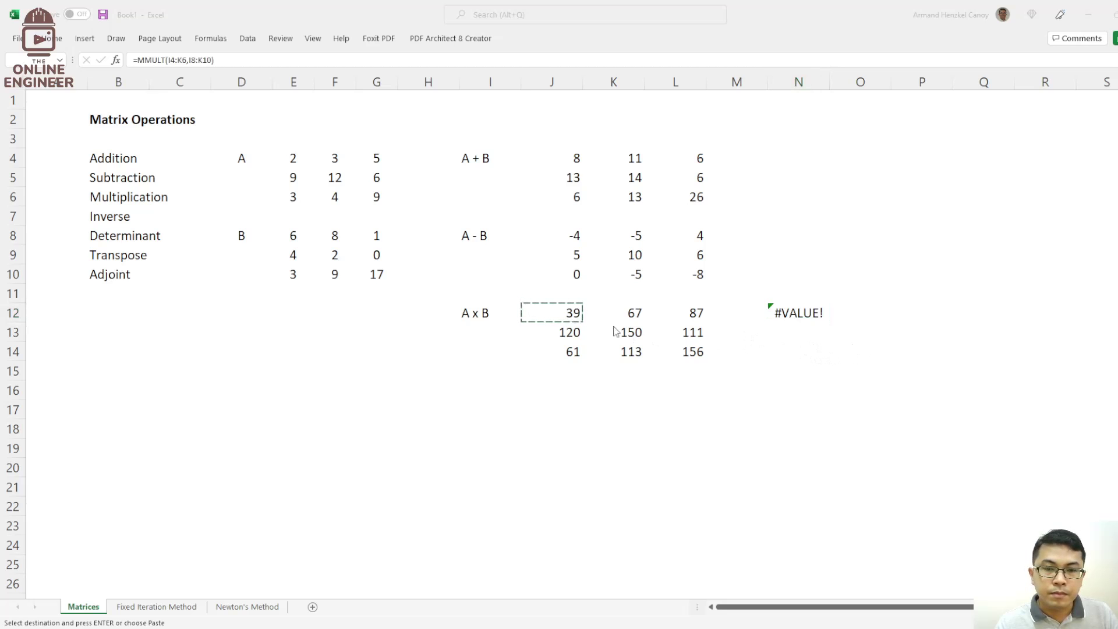
key(Delete)
Step: Copy the formula text of J12 and enter =MMULT(E4:G6,E8:G10) as a plain-text note in N12
click(534, 315)
click(231, 62)
drag(231, 63, 132, 58)
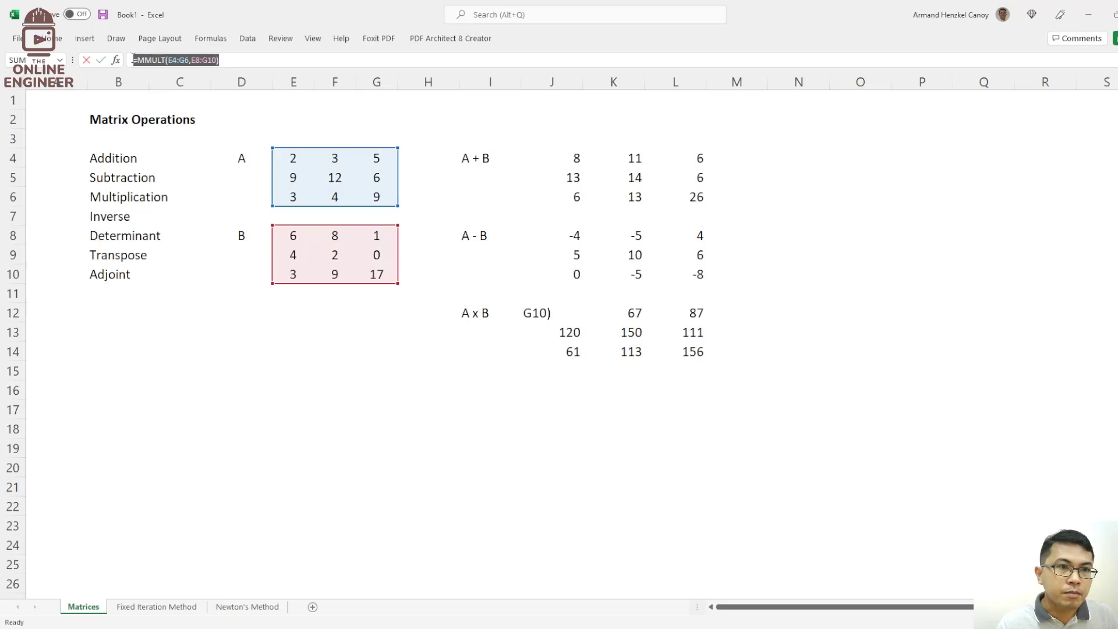
key(Escape)
click(768, 315)
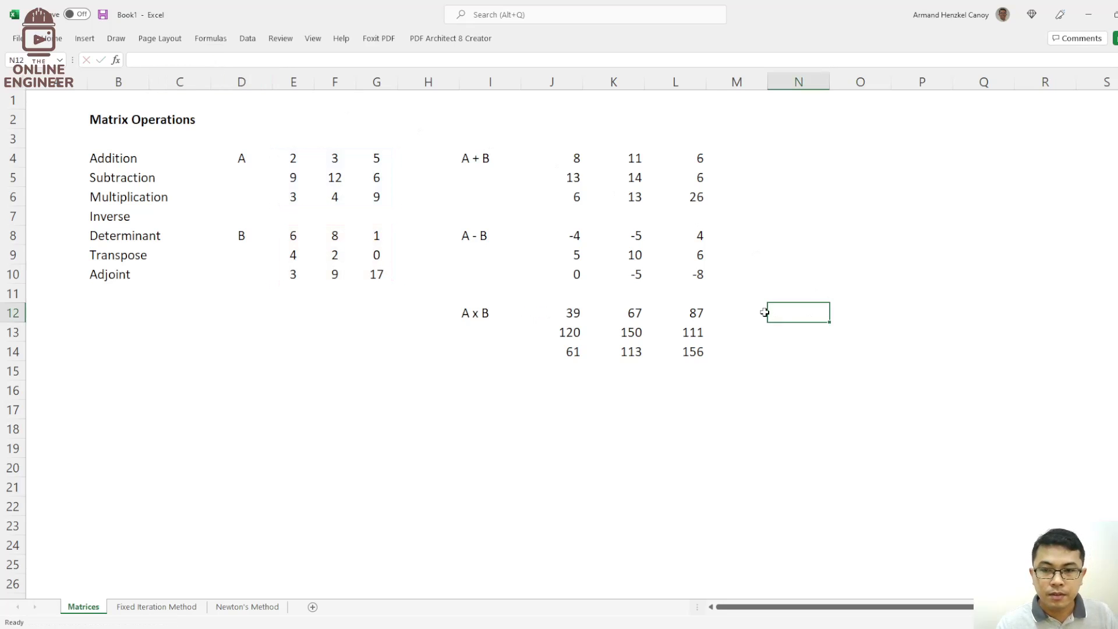
text(=)
key(ctrl+v)
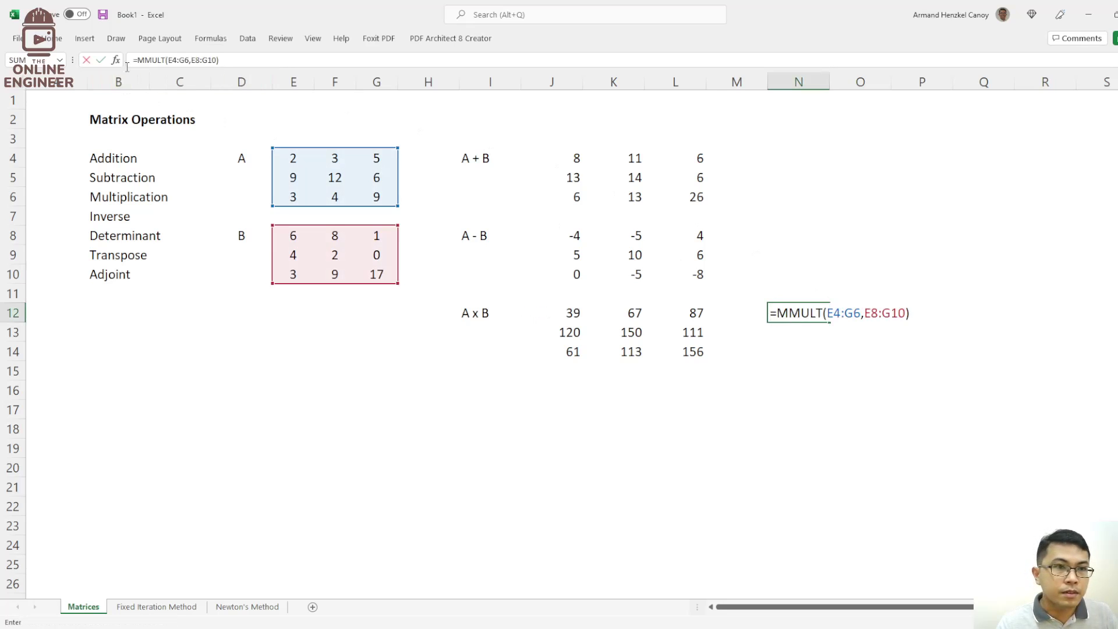
key(Return)
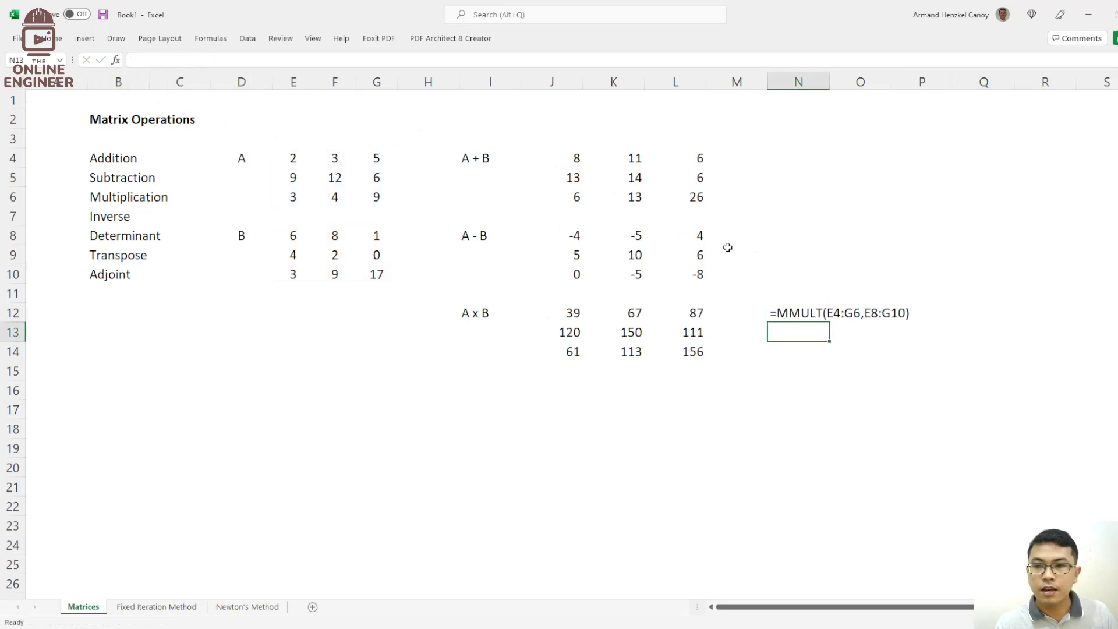
Step: Compare the ranges in the N12 note with matrix A in E4:G6 and matrix B in E8:G10
click(783, 309)
click(781, 280)
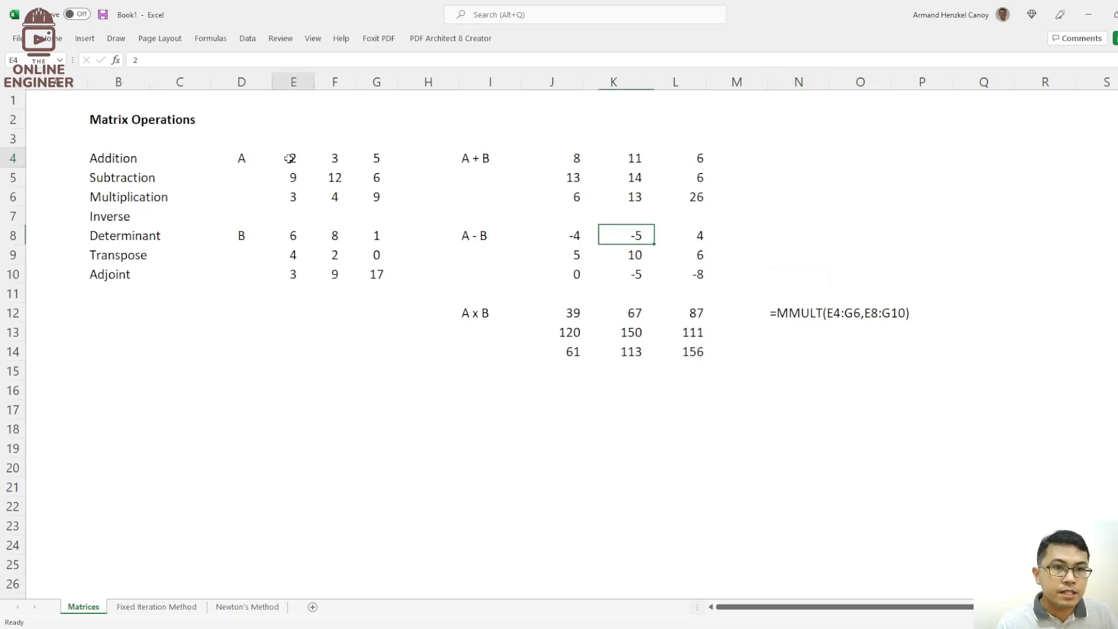
drag(291, 157, 375, 195)
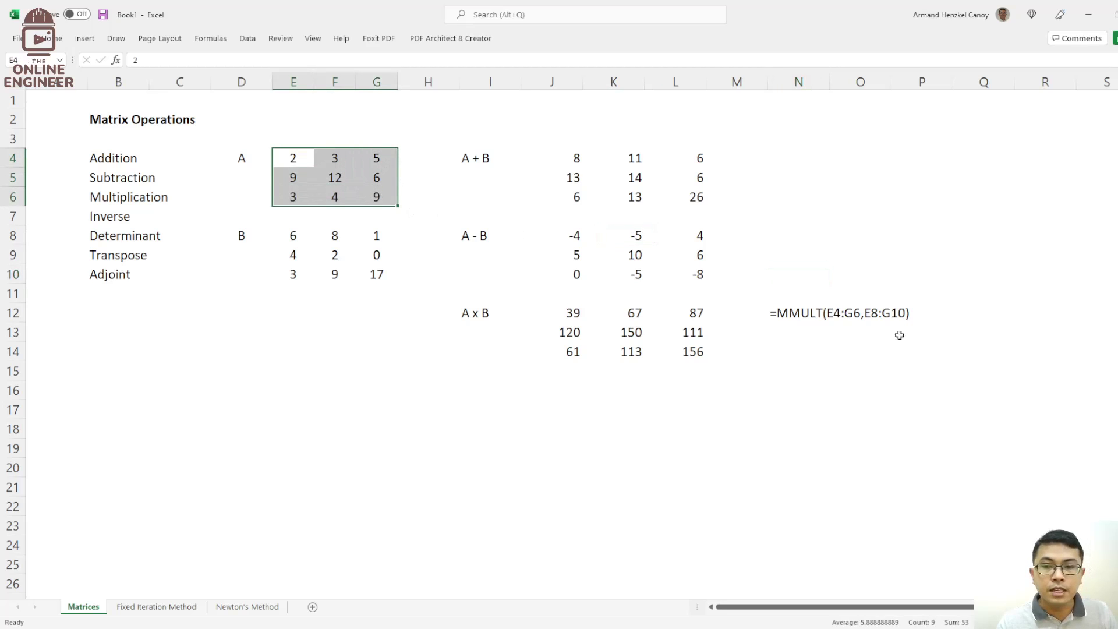
drag(279, 235, 364, 268)
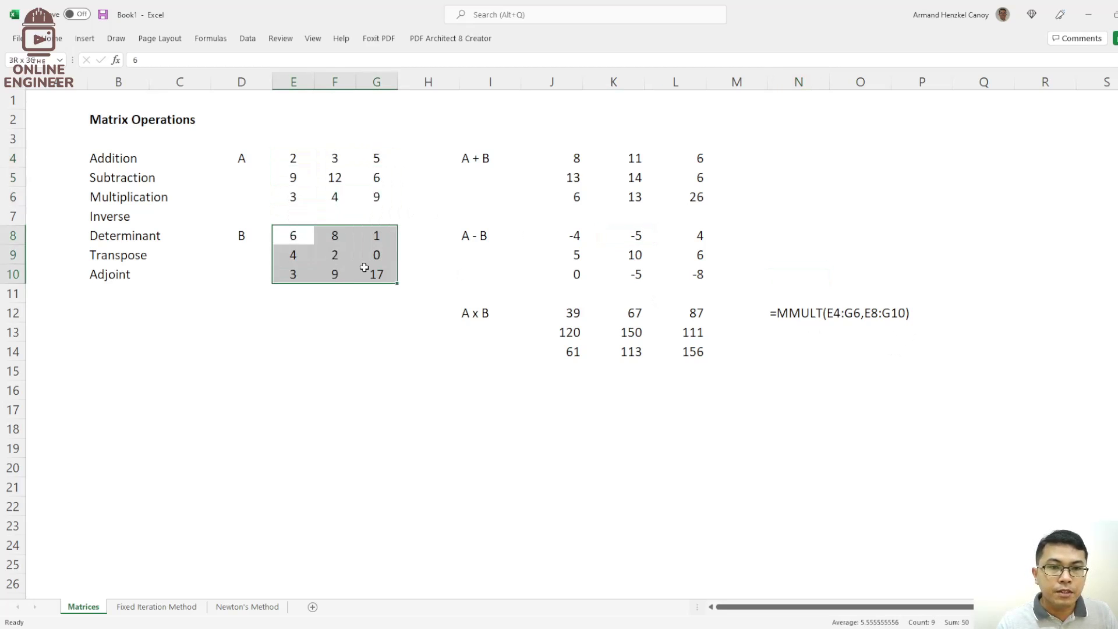
click(394, 155)
click(781, 314)
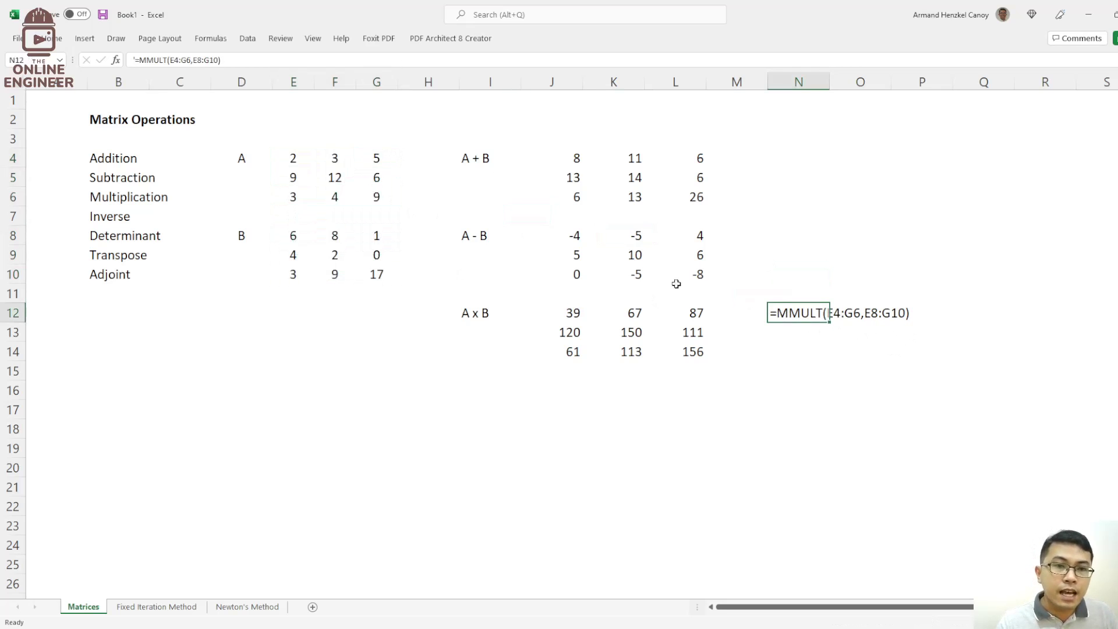
Step: Try to assign the range names MatrixA to E4:G6 and MatrixB to E8:G10
click(333, 178)
click(297, 159)
drag(336, 172, 366, 190)
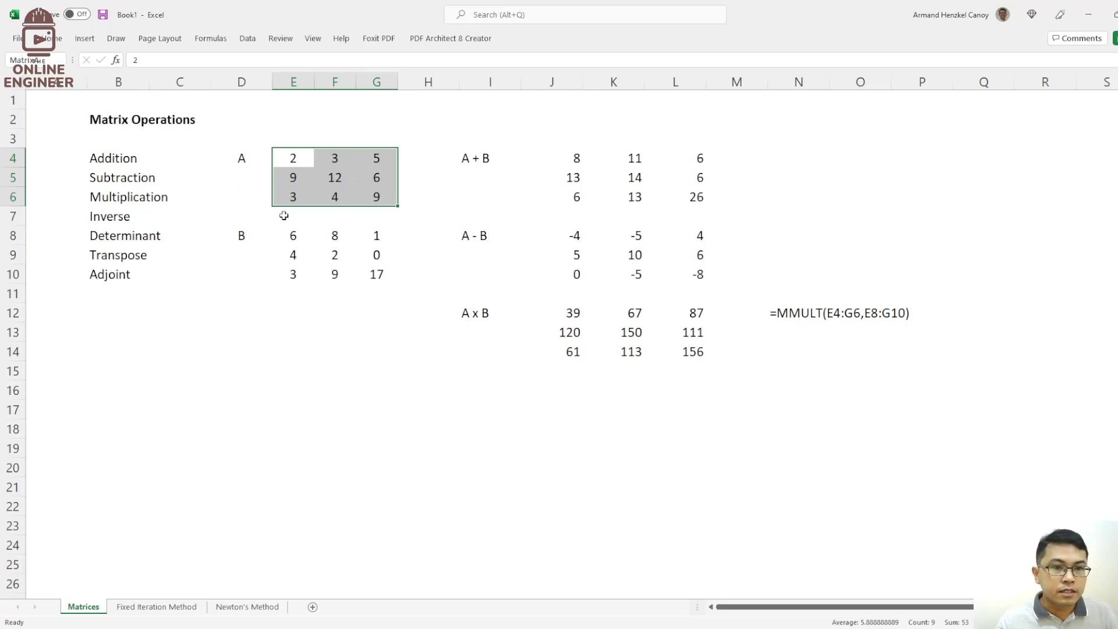
drag(294, 236, 373, 272)
click(30, 59)
text(MatrixB)
key(Return)
click(381, 344)
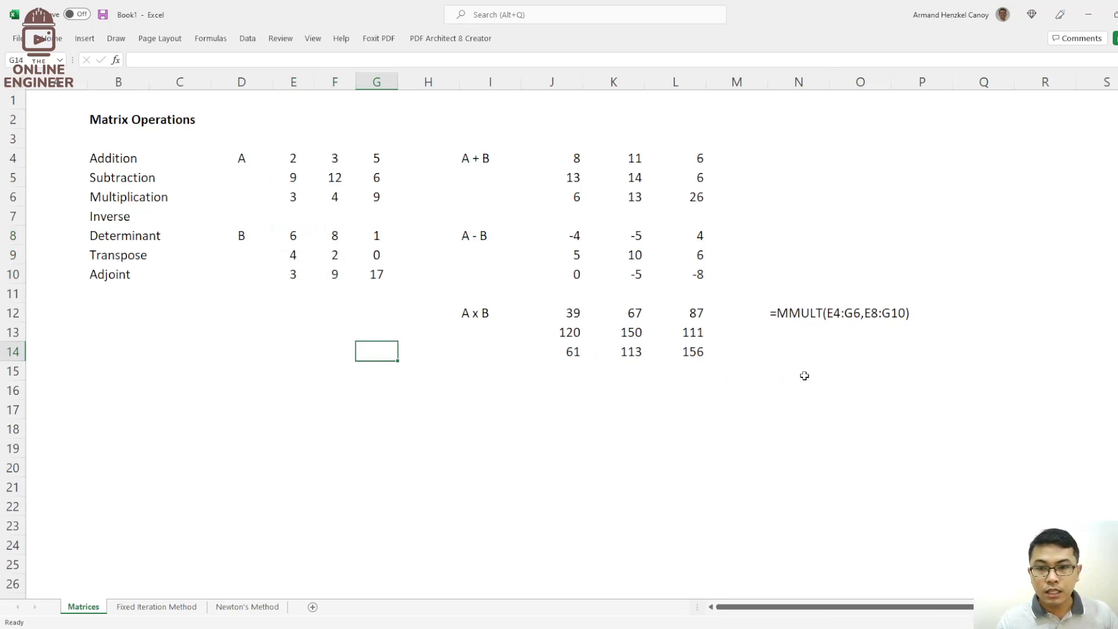
Step: Replace the range E4:G6 with the name MatrixA in the A + B formula in J4
click(775, 344)
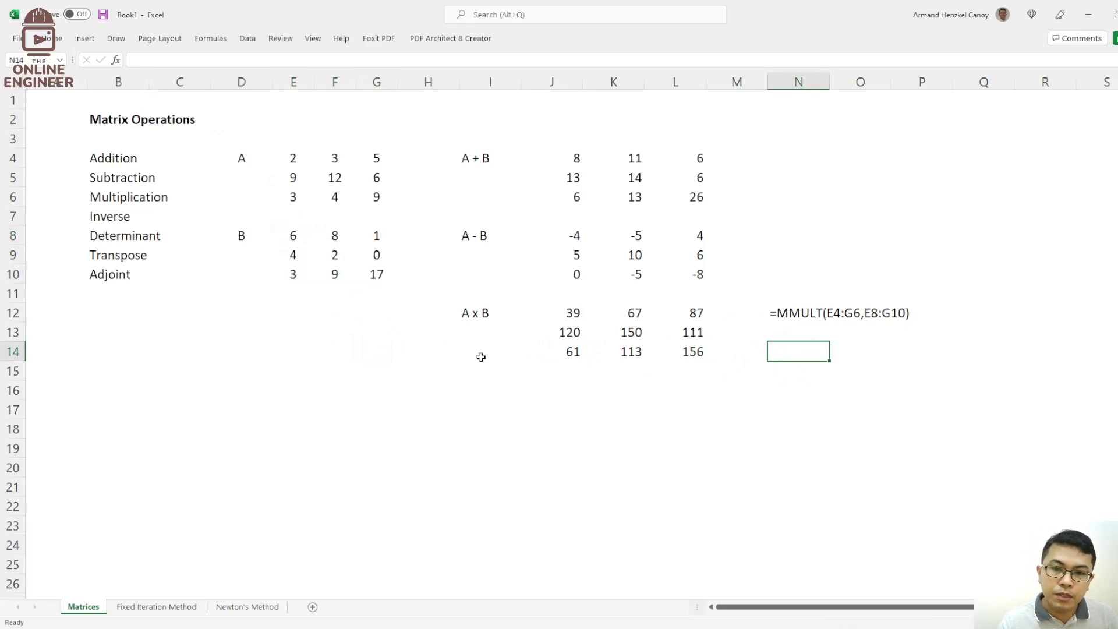
click(476, 377)
click(566, 159)
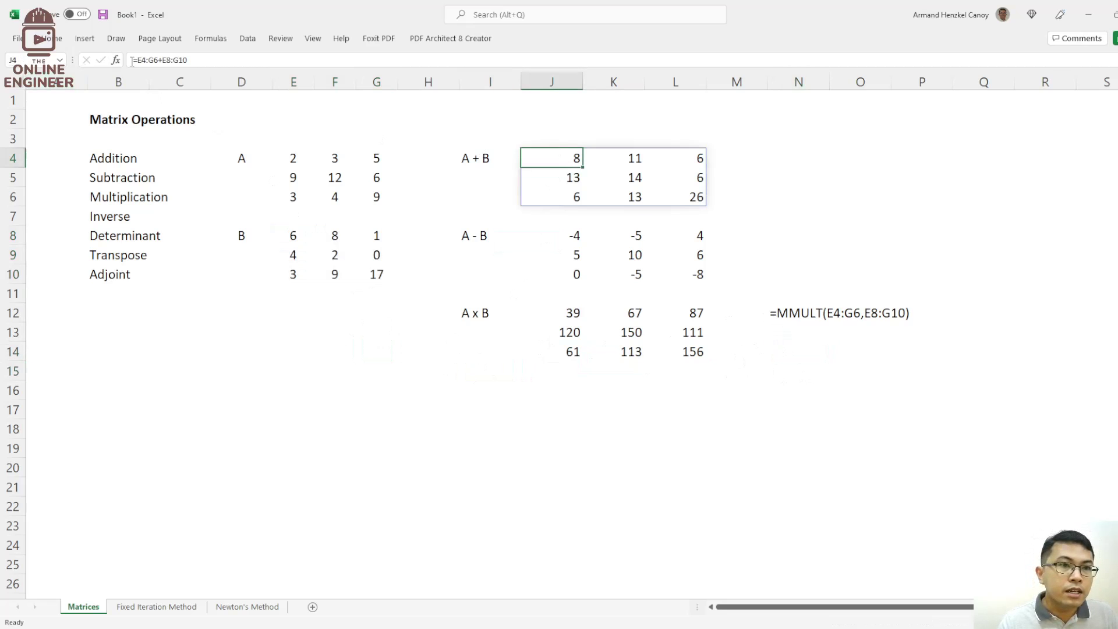
click(155, 60)
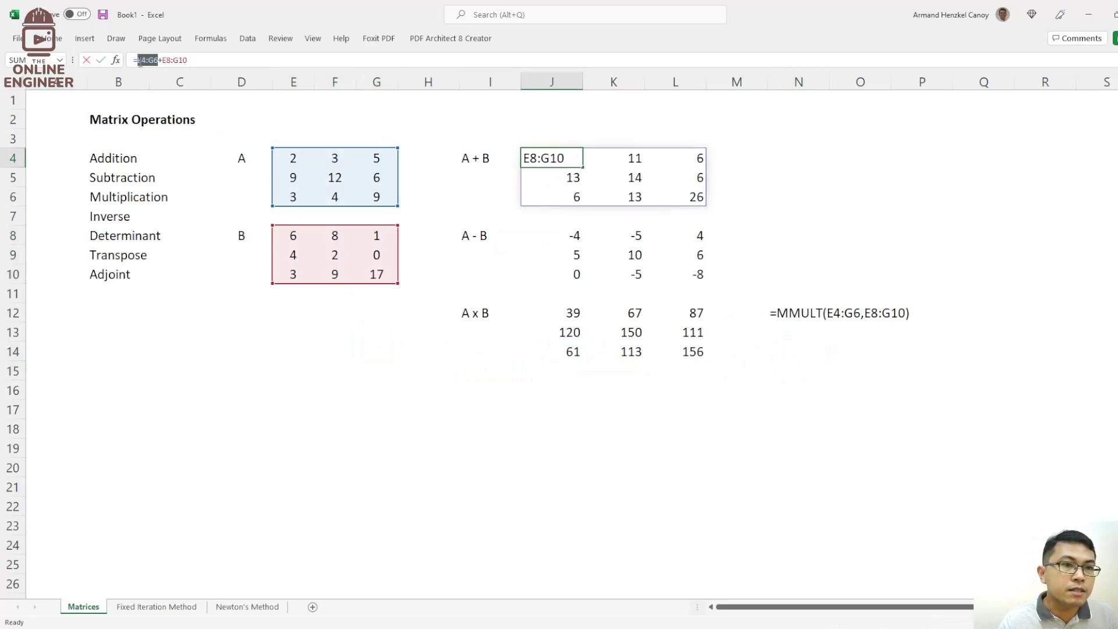
text(Matriz)
key(BackSpace)
text(xA)
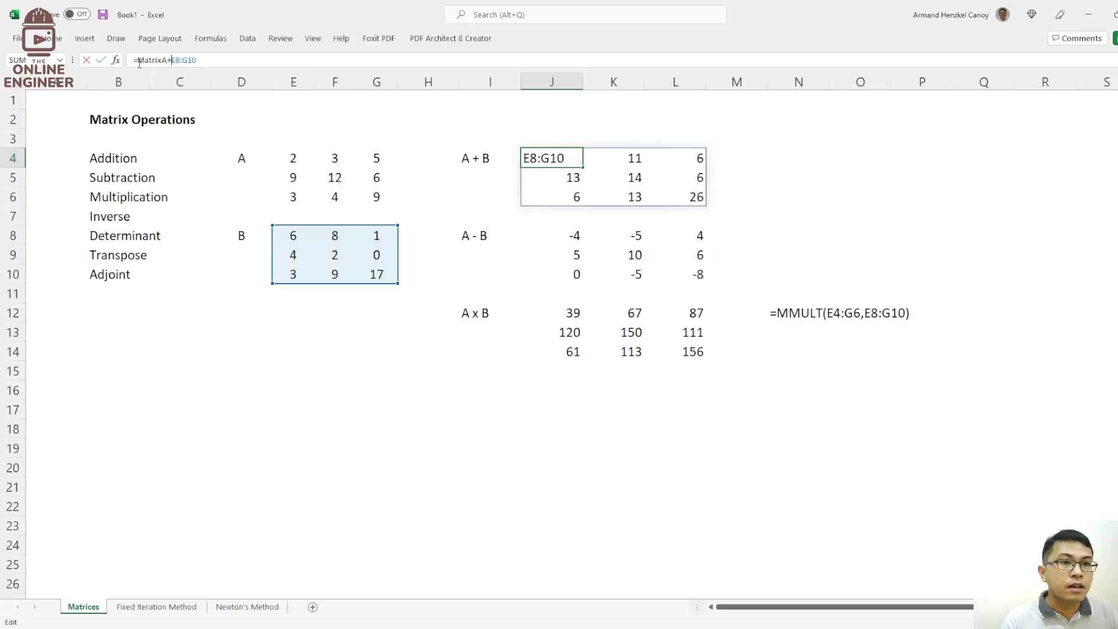
Step: Replace the range E8:G10 with MatrixB so that the J4 formula reads =MatrixA+MatrixB
key(Delete)
key(Delete)
key(Delete)
key(Delete)
key(Delete)
key(Delete)
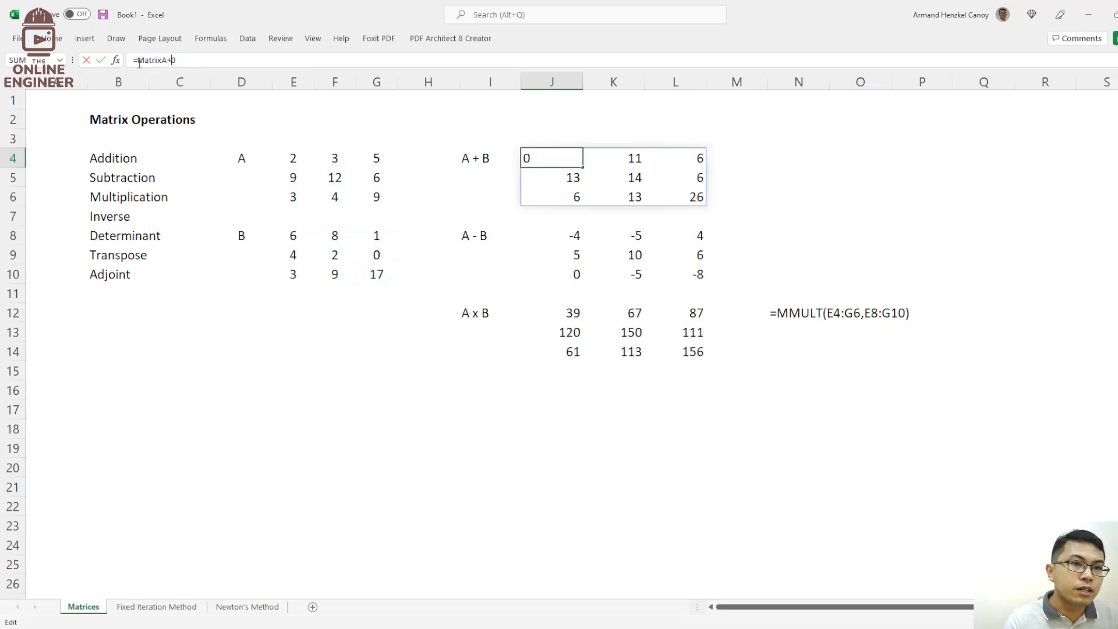
text(Matrix)
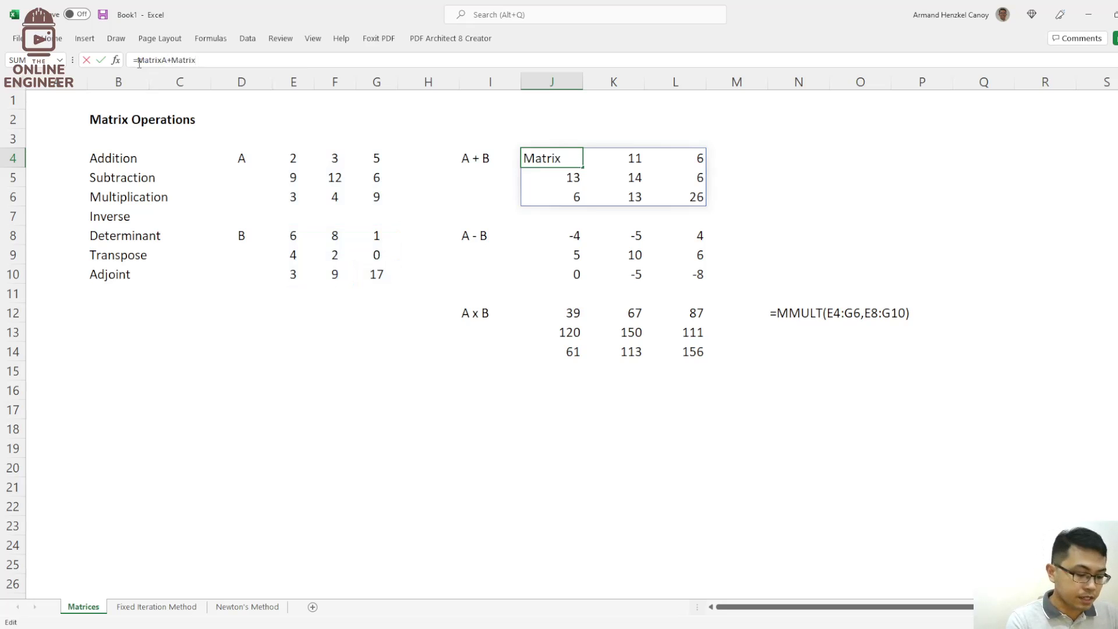
text(B)
key(Return)
click(574, 162)
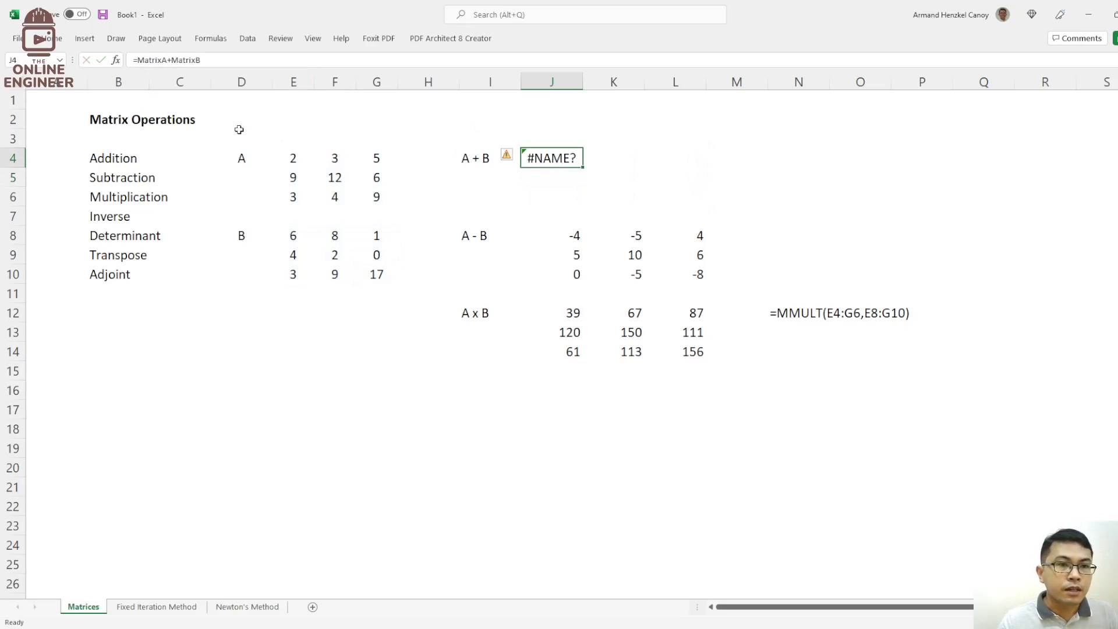
Step: Name the matrix A range E4:G6 MatA and the matrix B range E8:G10 MatB
drag(282, 161, 370, 201)
click(63, 64)
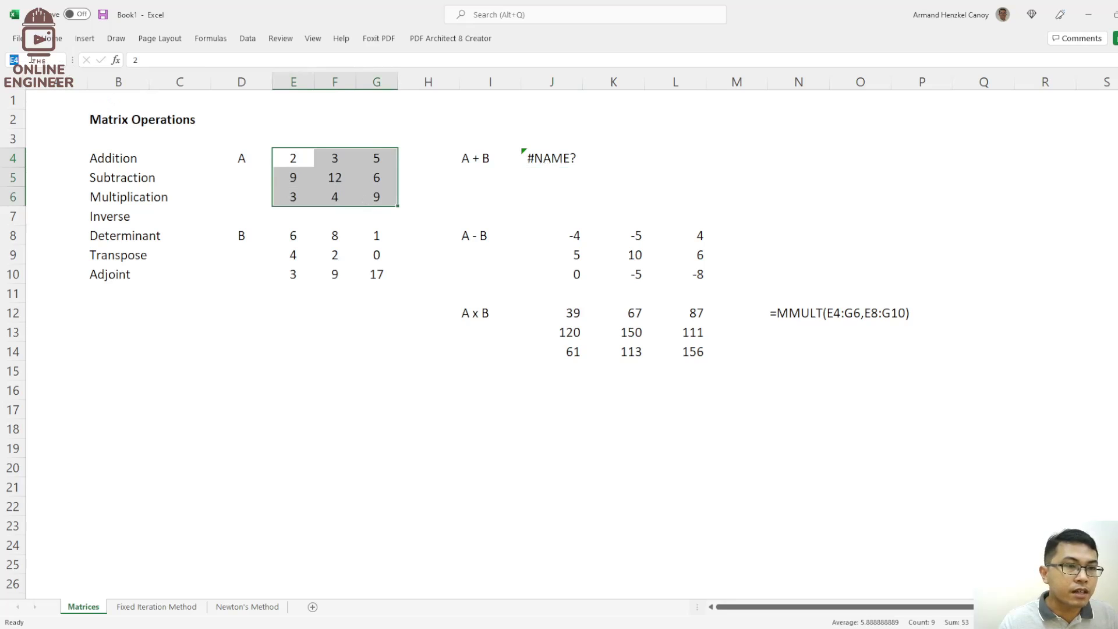
key(Escape)
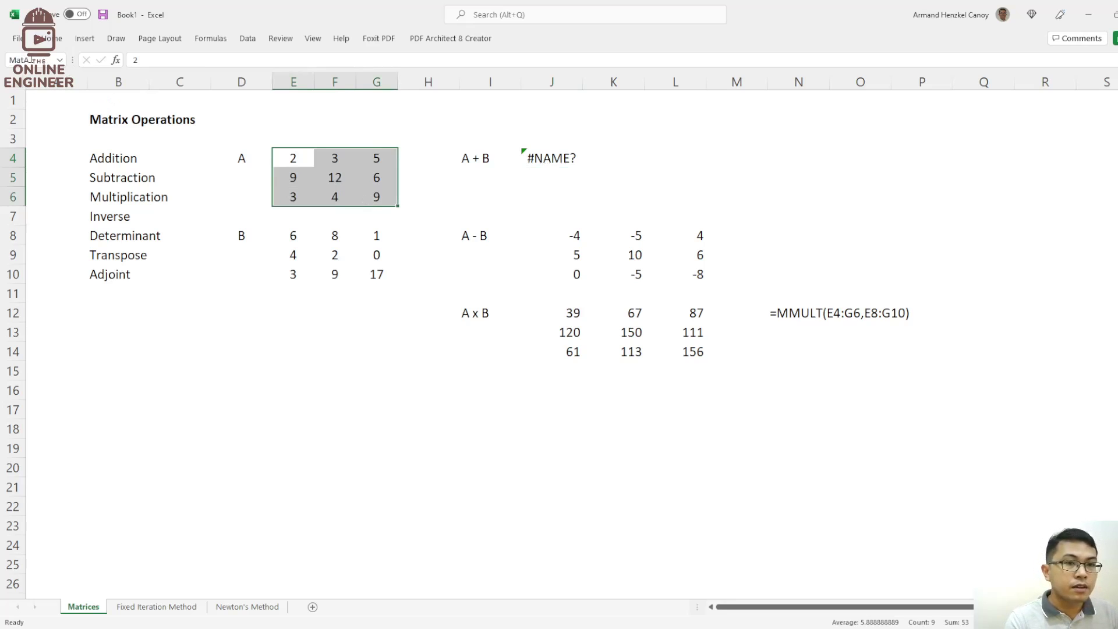
drag(294, 236, 376, 274)
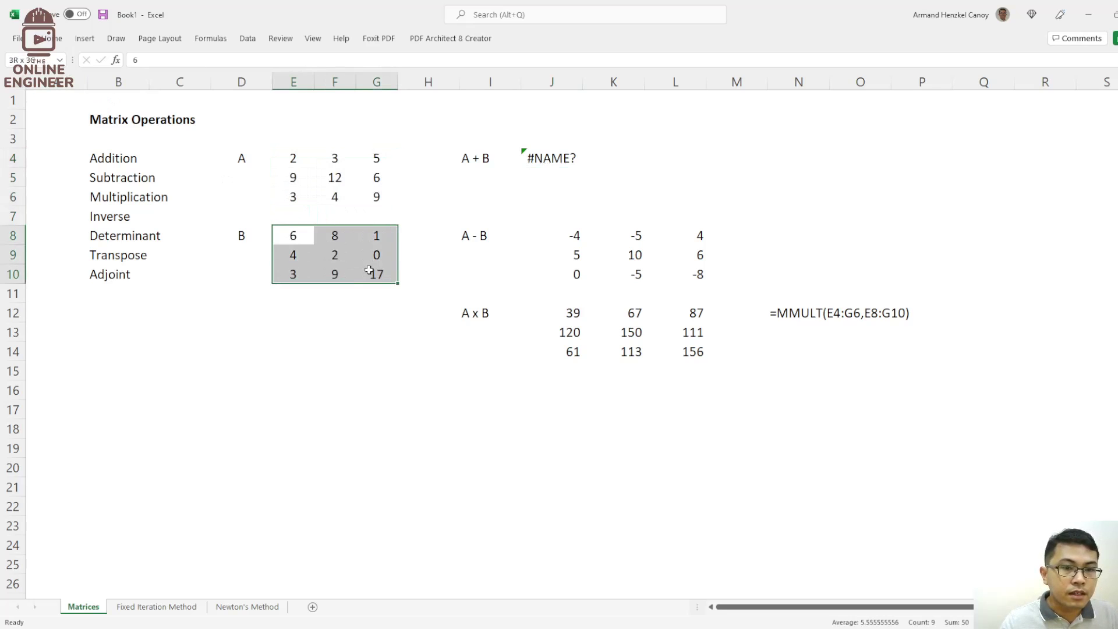
click(30, 59)
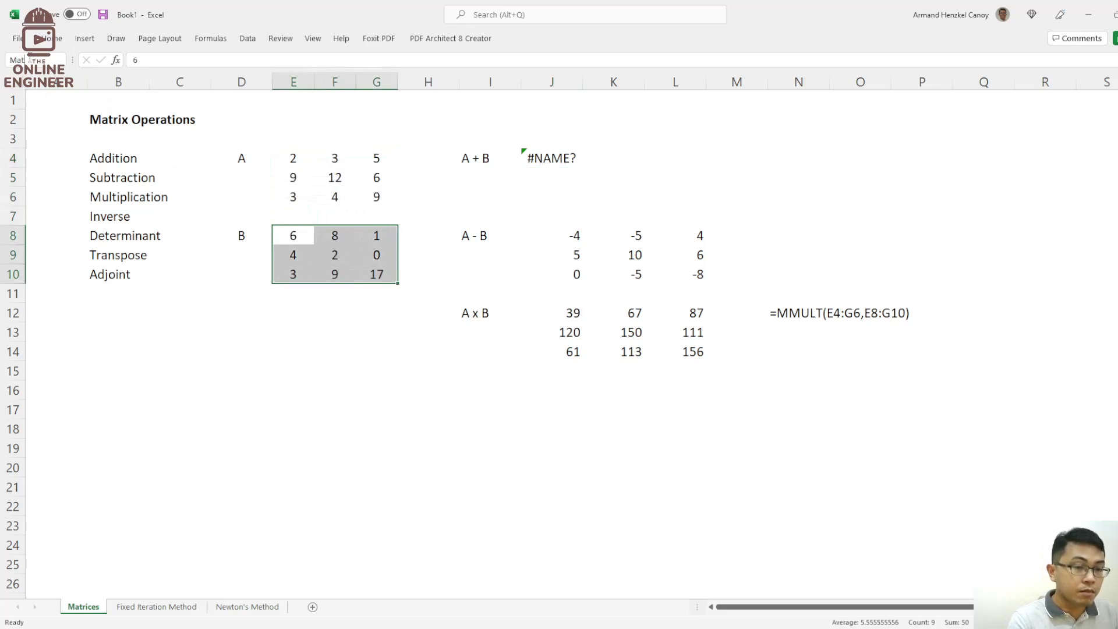
Step: Shorten the range names in the J4 formula so that it reads =MatA+MatB
click(564, 162)
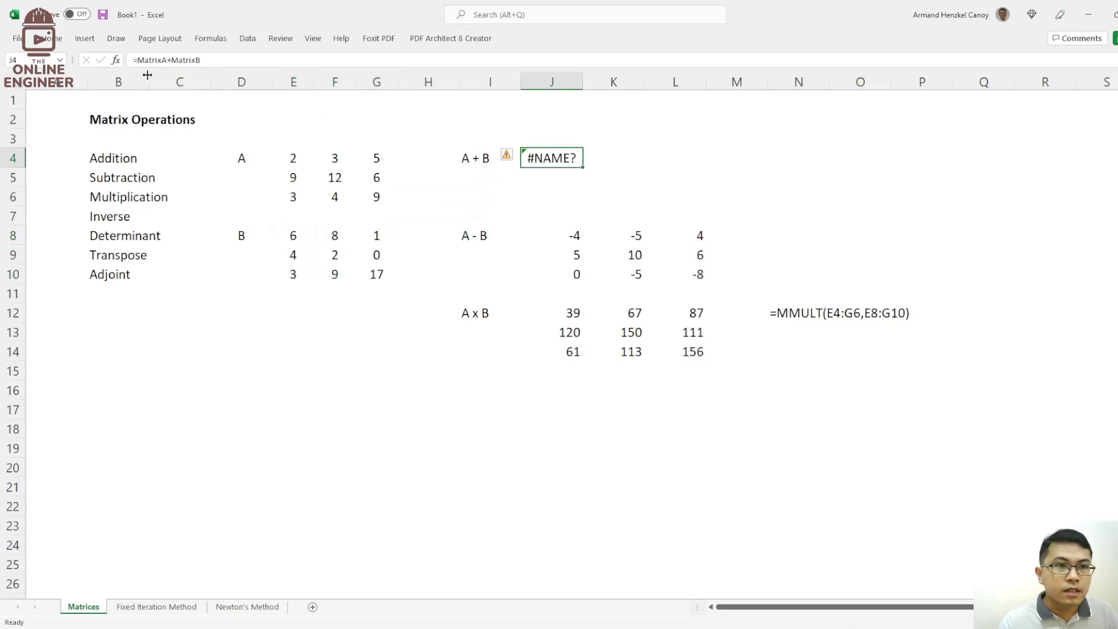
click(152, 60)
key(Delete)
key(Delete)
key(Delete)
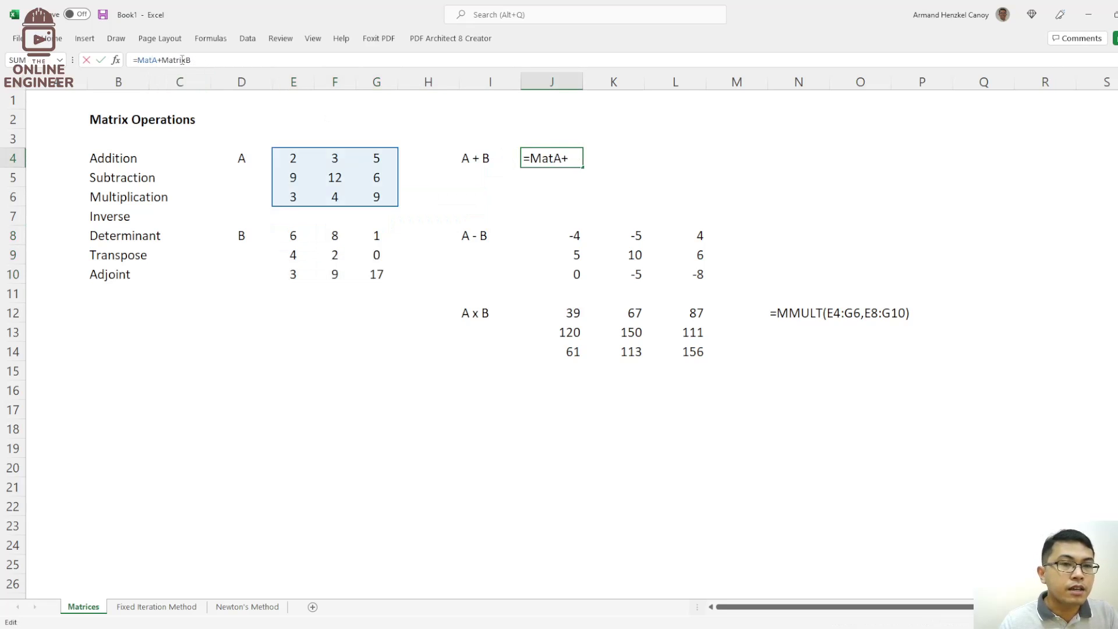
click(177, 60)
key(Delete)
key(Delete)
key(Delete)
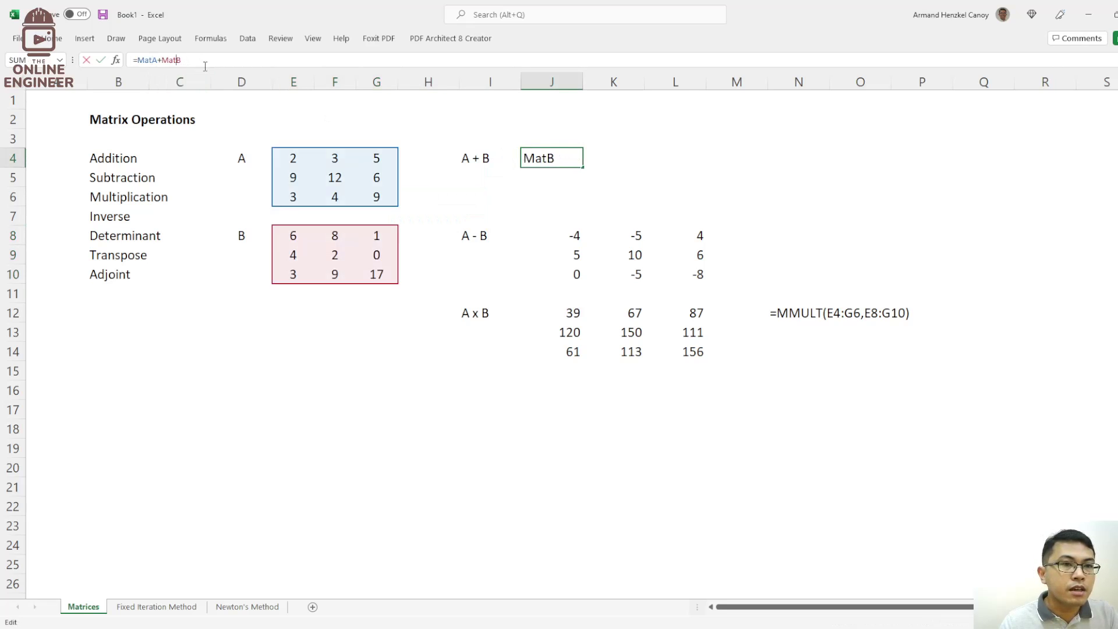
key(Return)
click(751, 221)
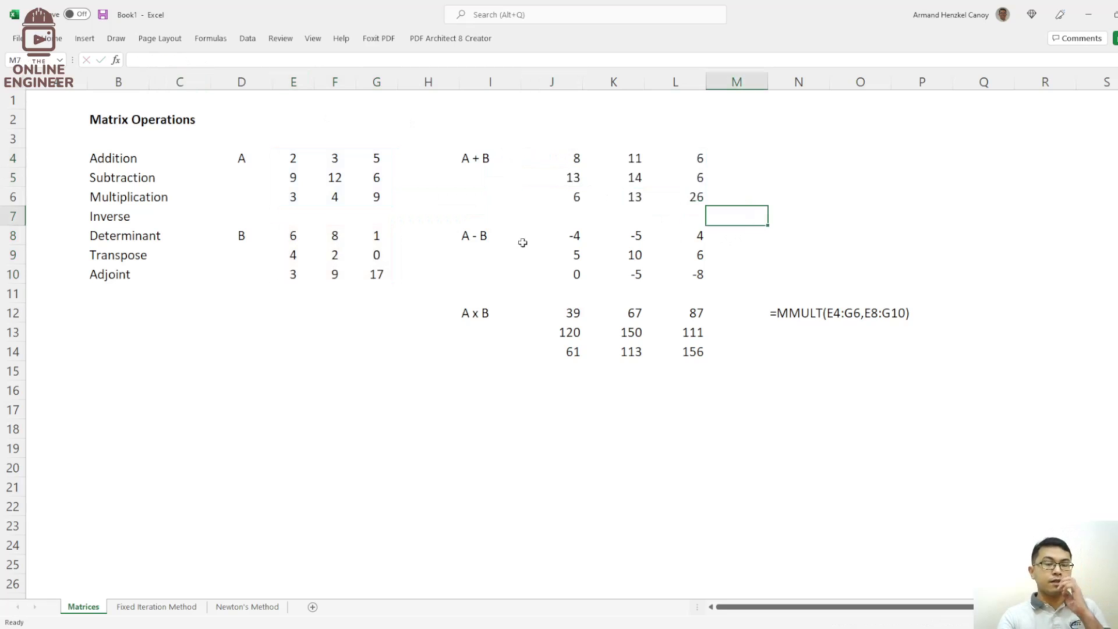
Step: Check the range name assigned to matrix A and the A + B result in J4:L6
drag(293, 165, 379, 199)
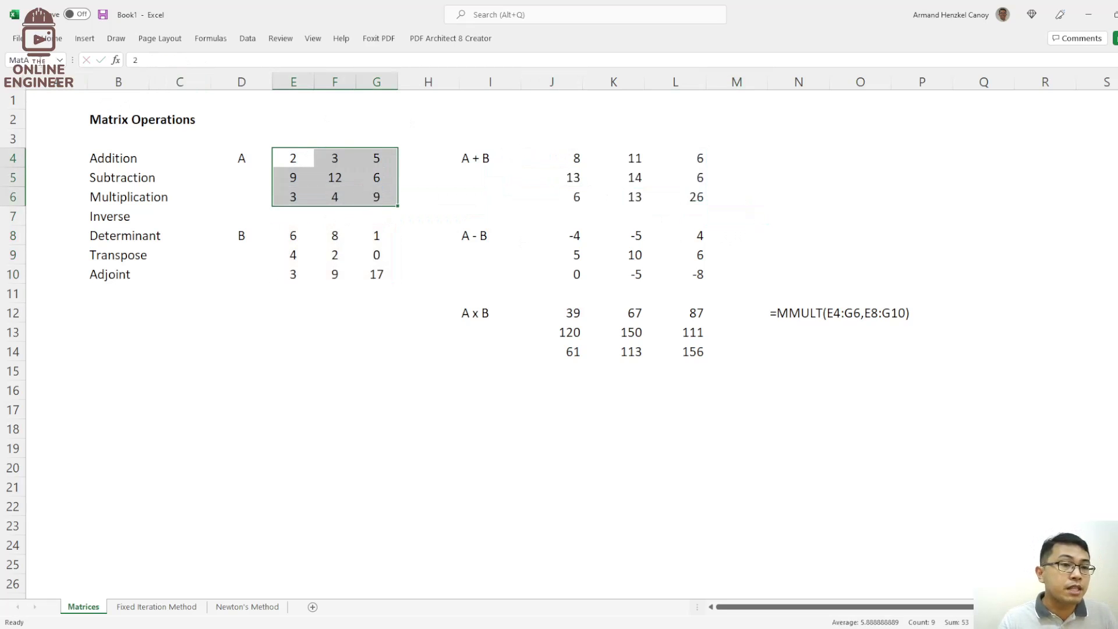
click(63, 64)
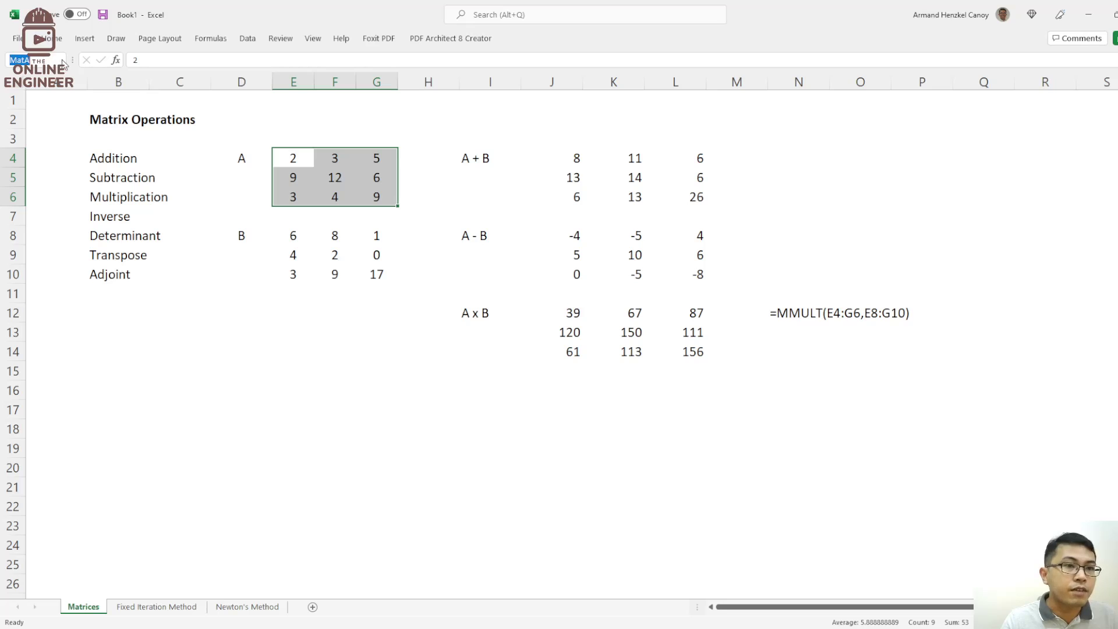
drag(553, 166, 662, 199)
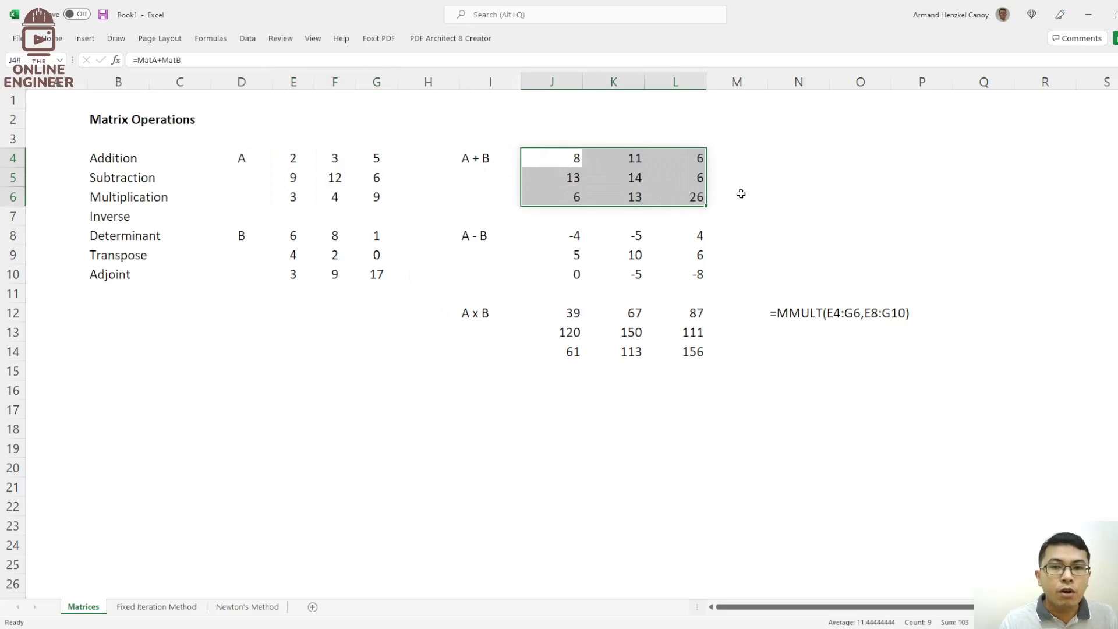
Step: Replace the range E4:G6 with MatA in the MMULT formula note in cell N12
click(741, 193)
click(586, 163)
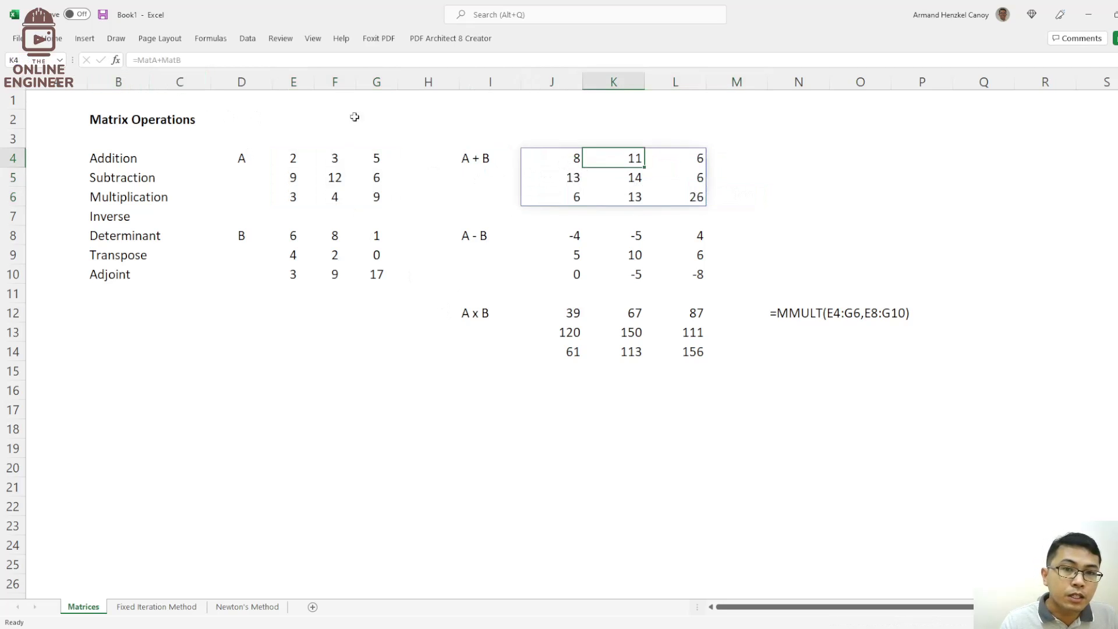
click(575, 165)
click(812, 315)
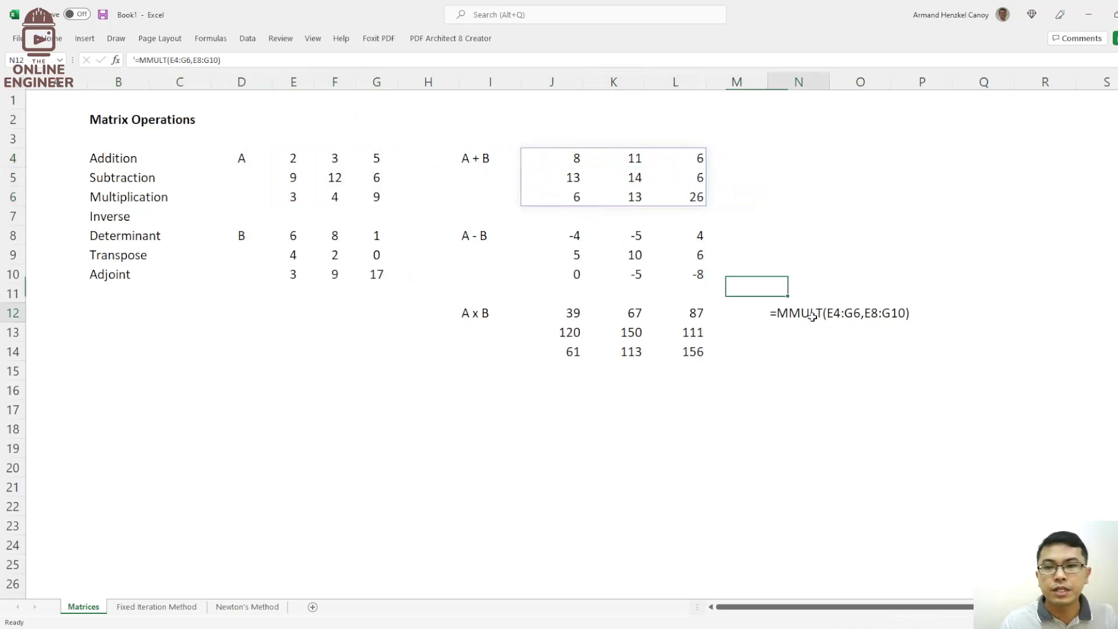
click(188, 59)
drag(188, 59, 175, 62)
text(MatA)
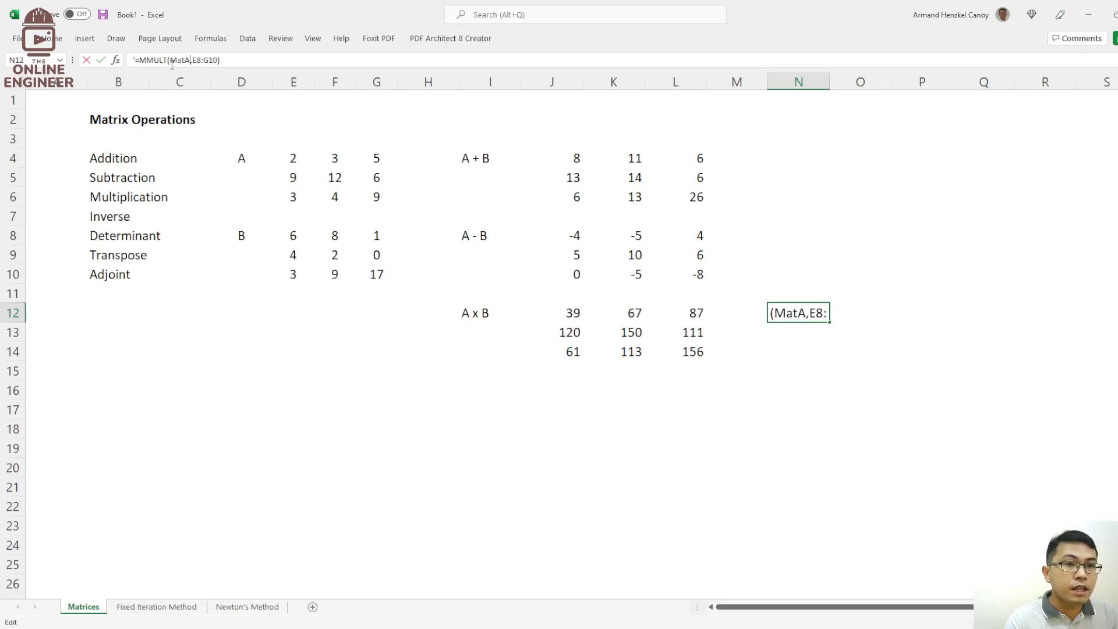
Step: Replace the range E8:G10 with MatB so that the note in N12 reads =MMULT(MatA,MatB)
key(Right)
key(Delete)
key(Delete)
key(Delete)
key(Delete)
key(Delete)
key(Delete)
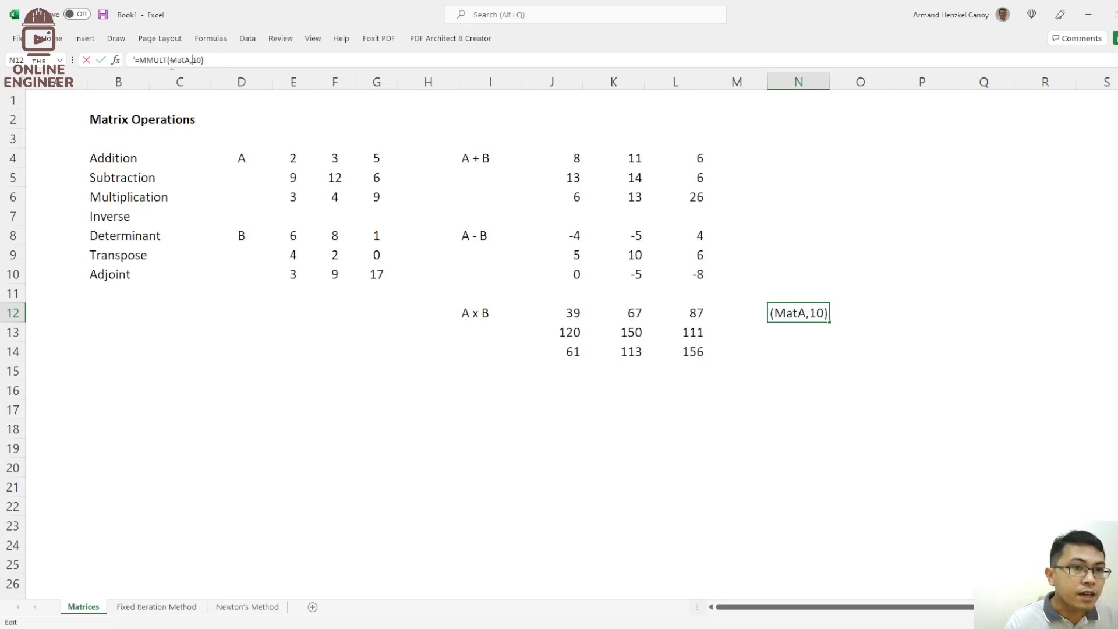
text(MatB)
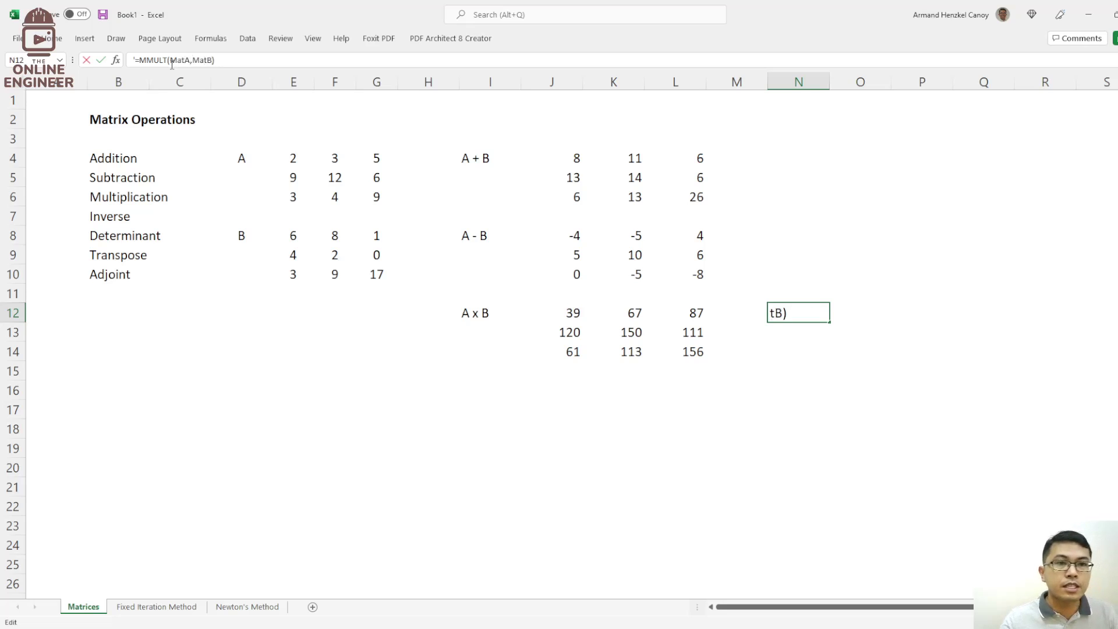
click(824, 463)
Step: Change the A x B formula in J12 to =MMULT(MatA,MatB)
click(571, 315)
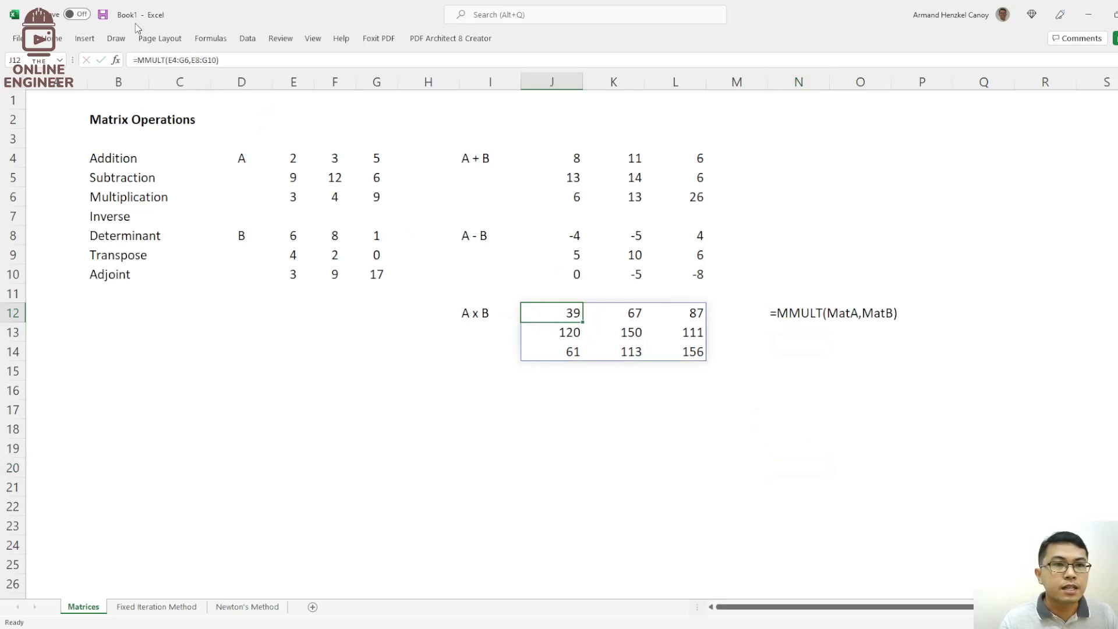
drag(168, 60, 187, 60)
text(MatA)
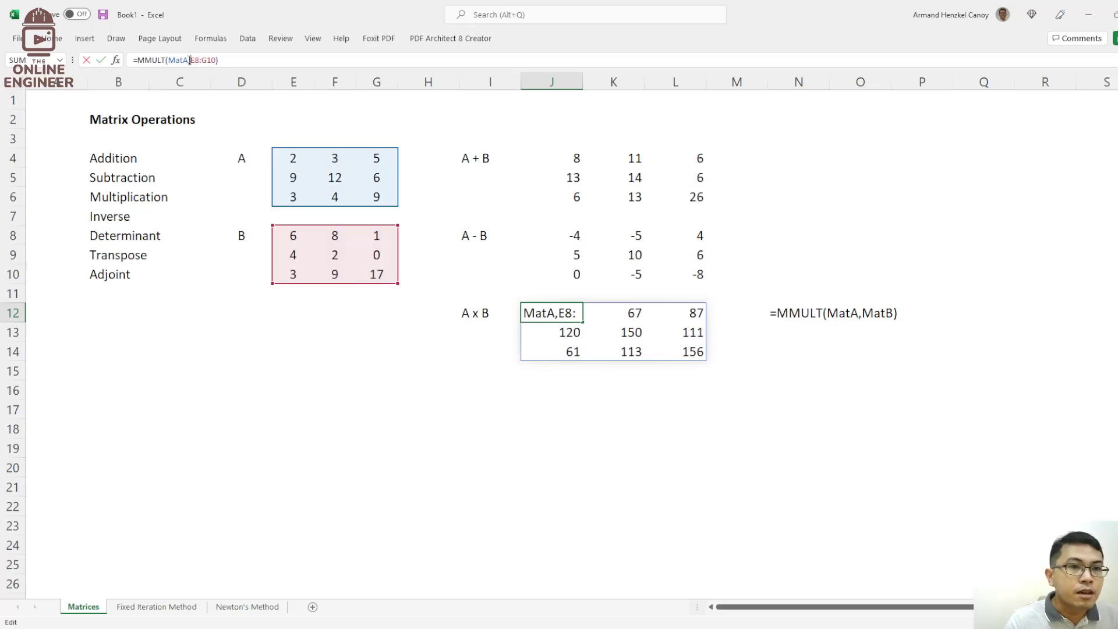
key(Delete)
key(Delete)
key(Delete)
key(Delete)
key(Delete)
key(Delete)
text(MatB))
key(Return)
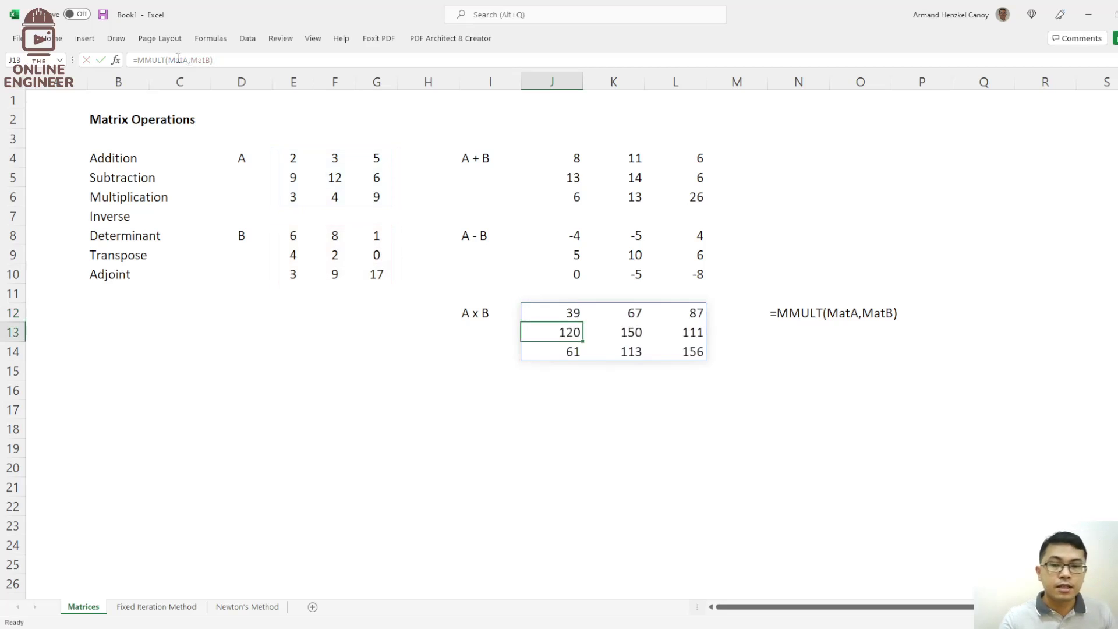
key(Up)
click(605, 389)
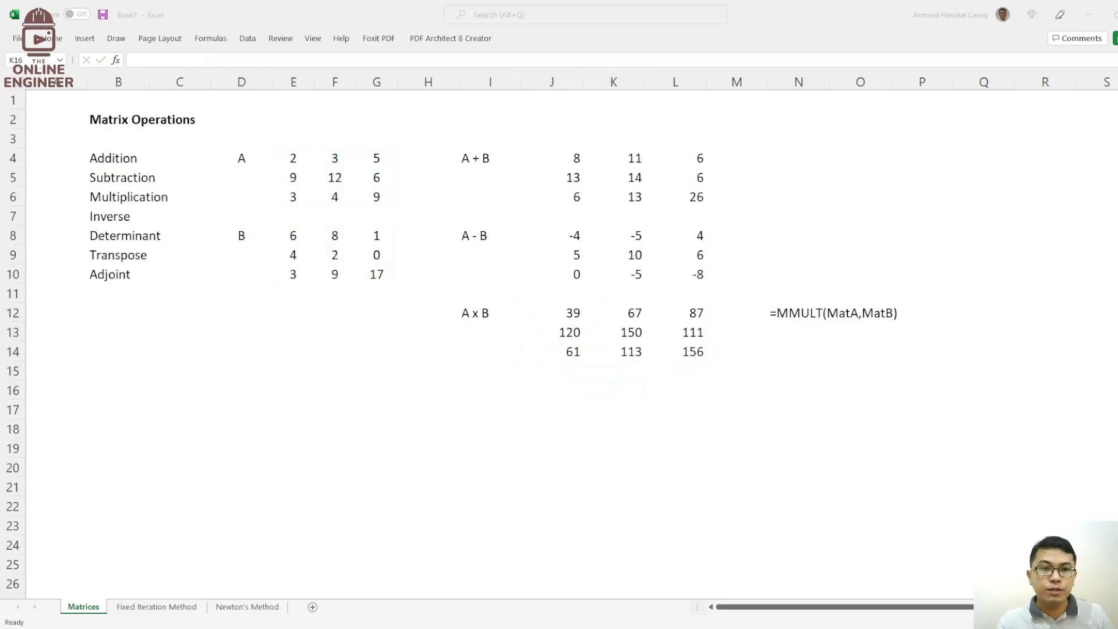
Step: Enter the label Inverse of A in cell I16 below the A x B block
click(799, 314)
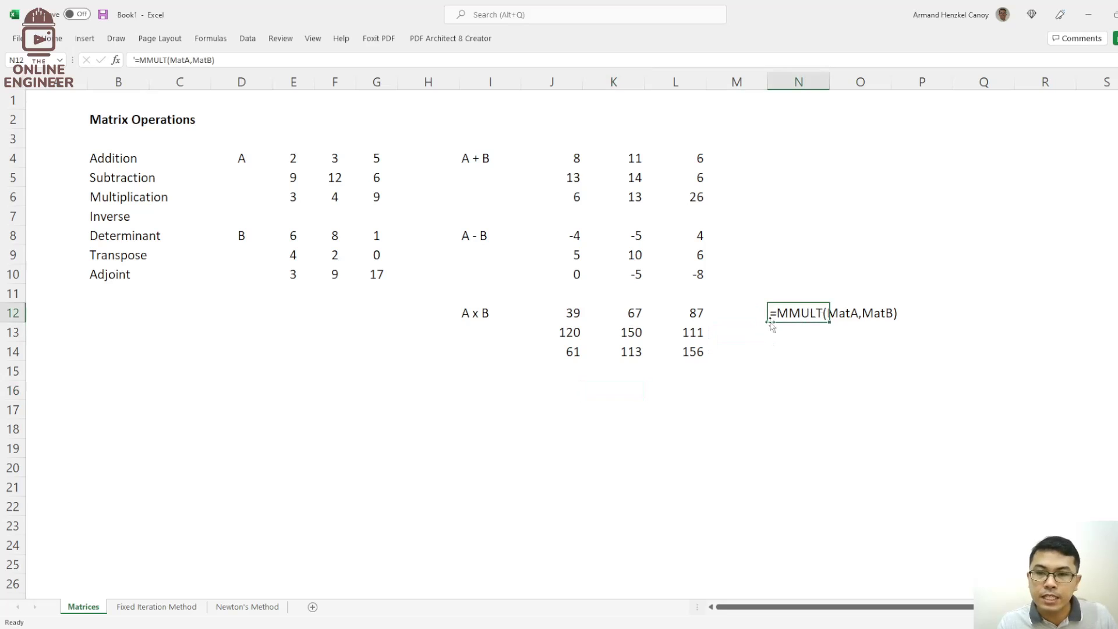
click(108, 219)
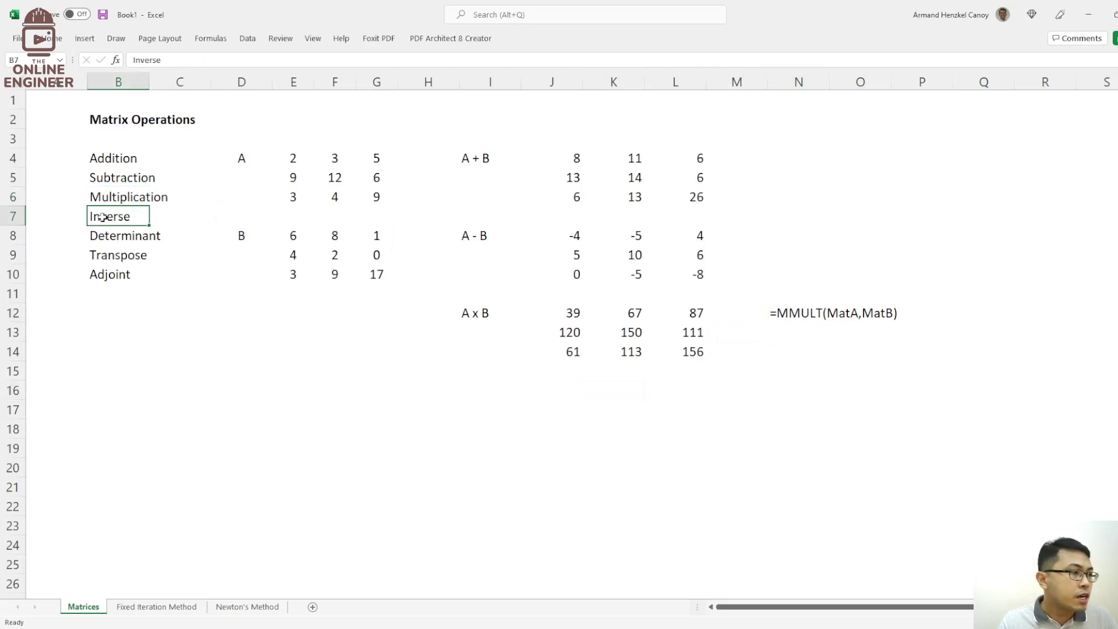
click(529, 452)
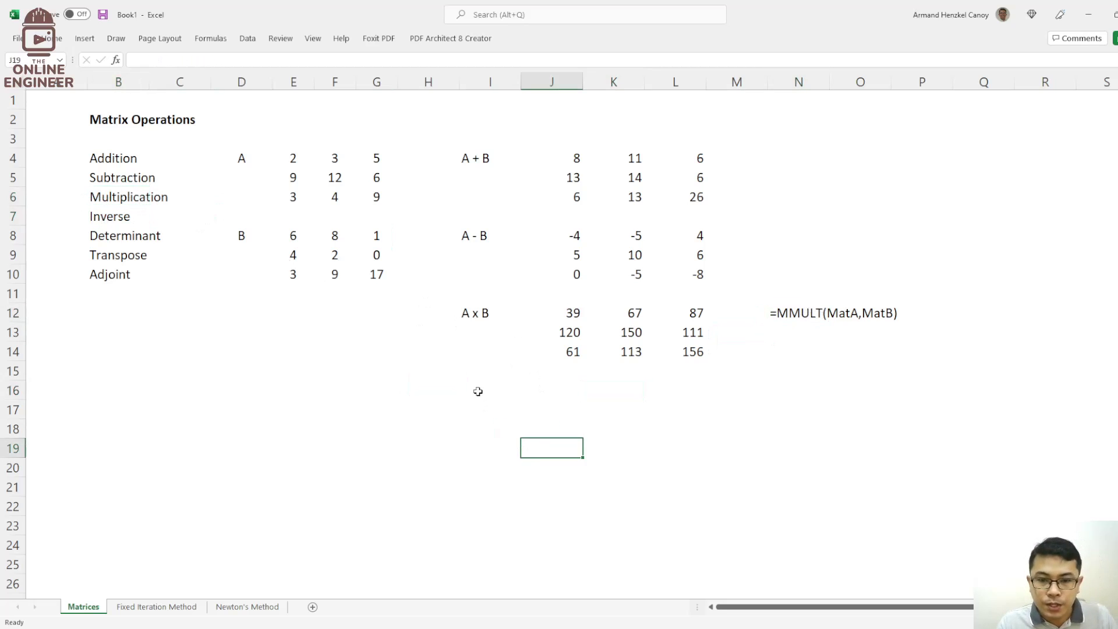
click(478, 392)
text(A)
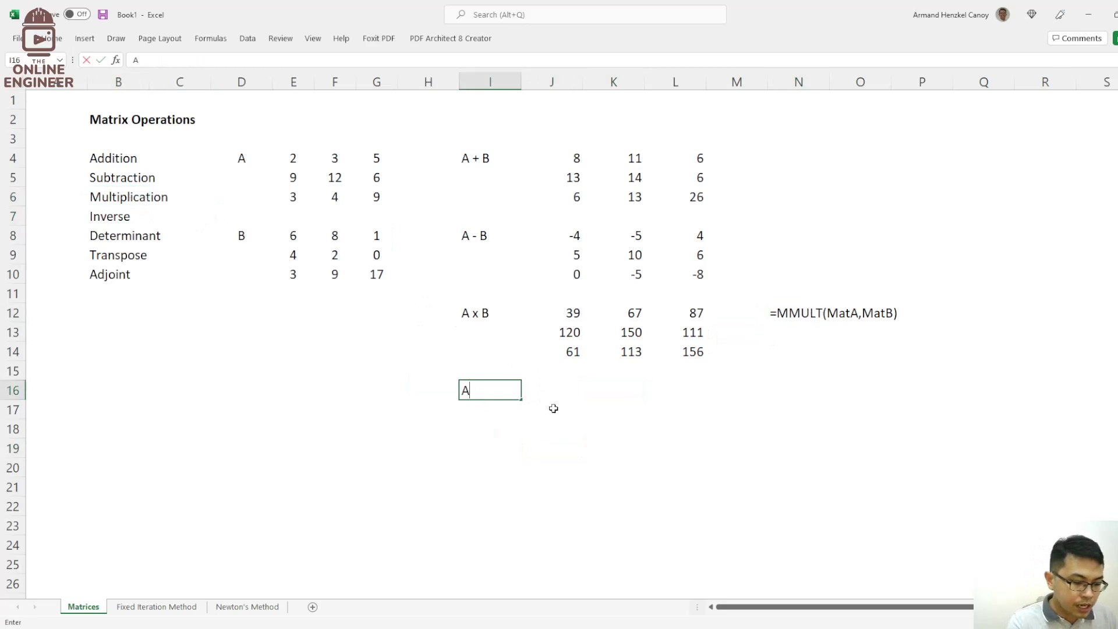
text(nverse of)
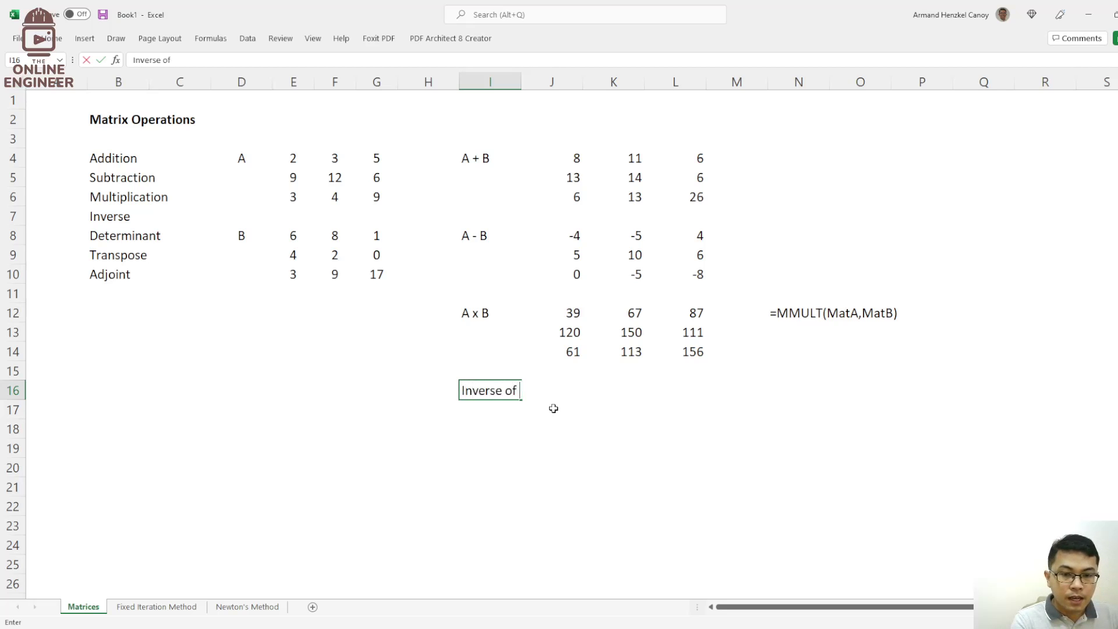
click(600, 425)
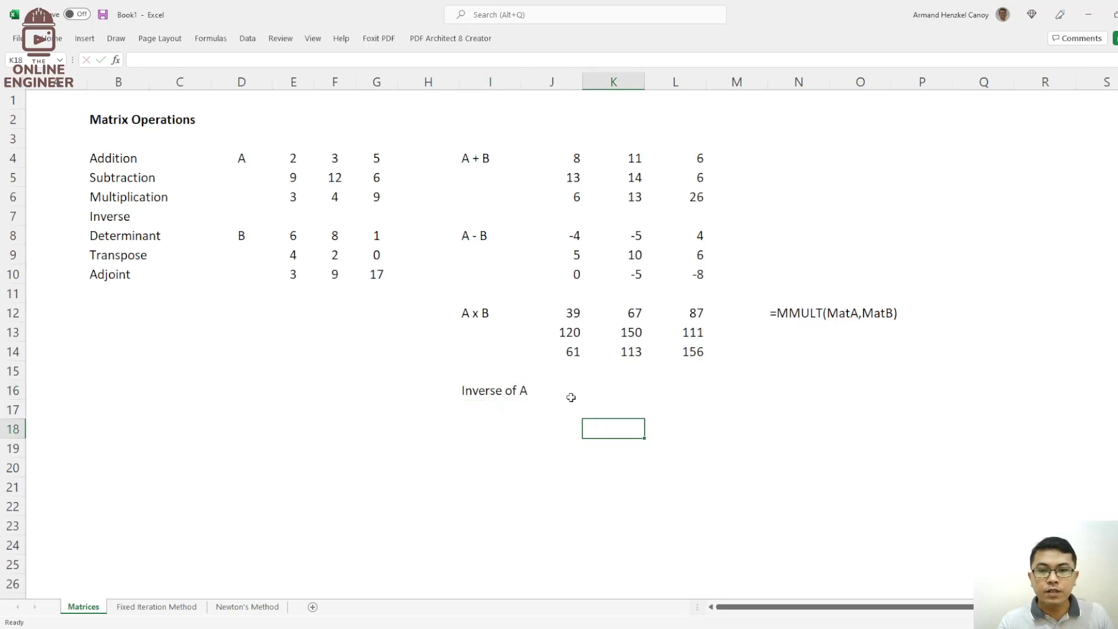
Step: Calculate the inverse of matrix A in J16 with =MINVERSE(MatA), taking the range E4:G6 as its argument
click(572, 396)
text(=)
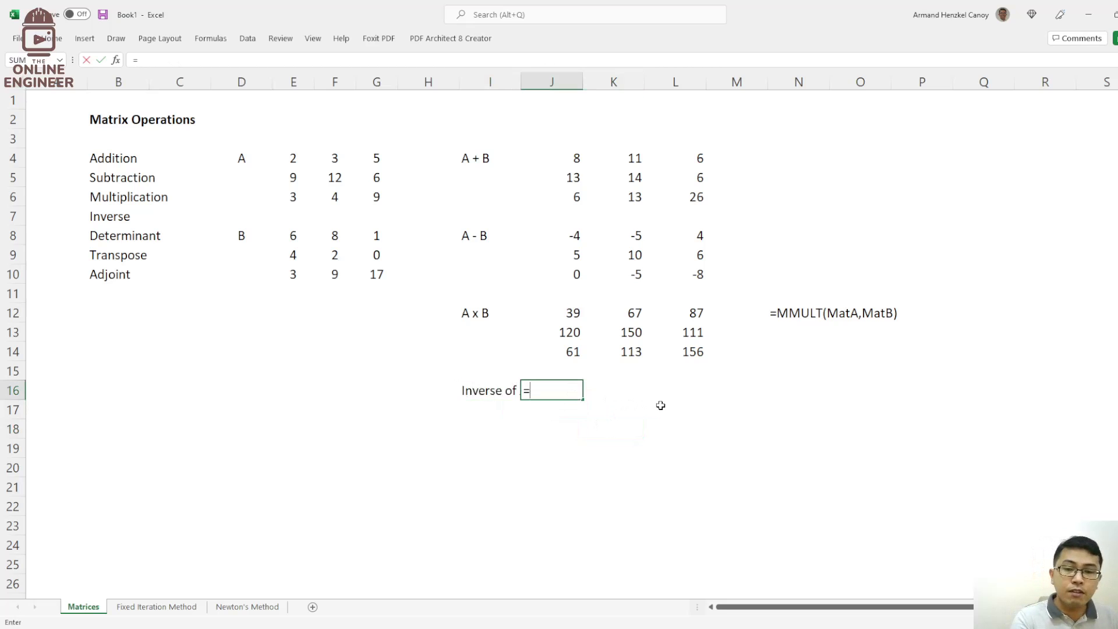
text(MINVERSE)
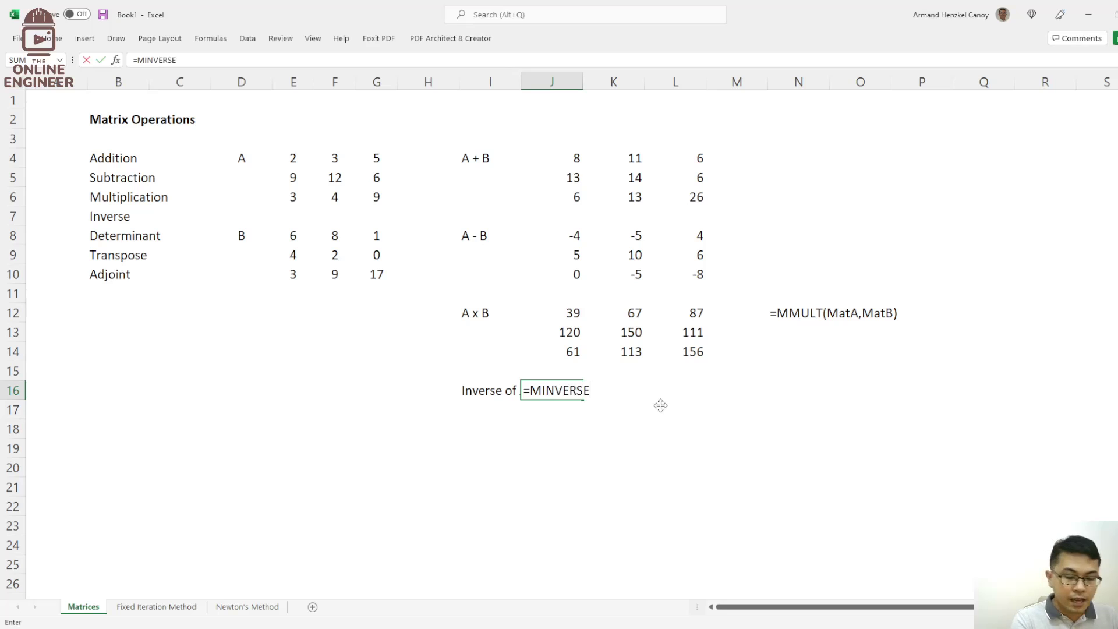
text(()
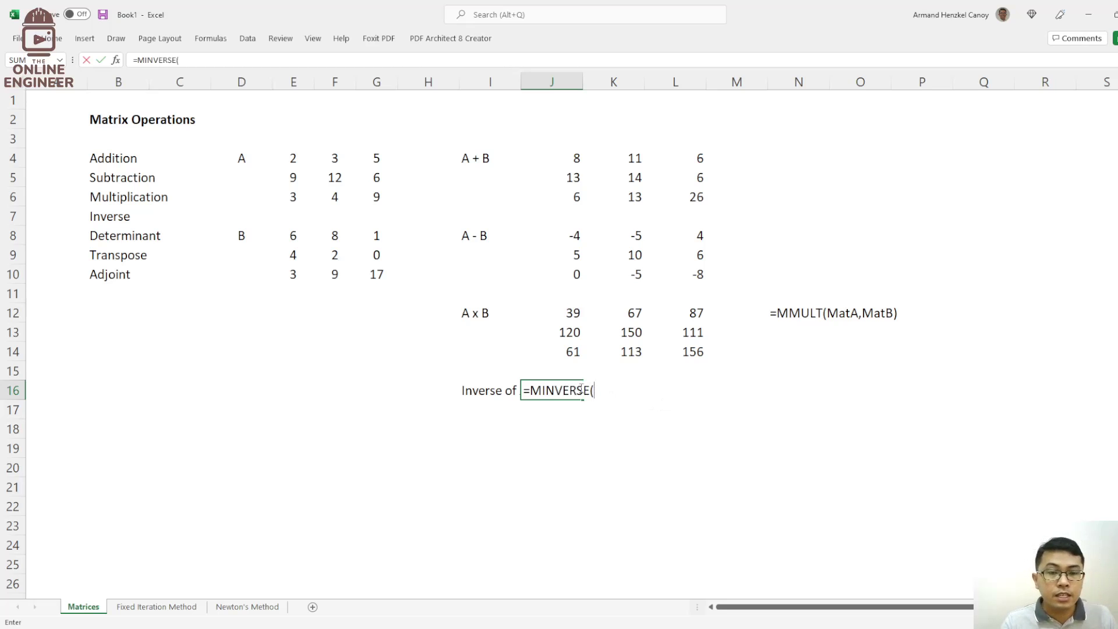
drag(291, 157, 376, 198)
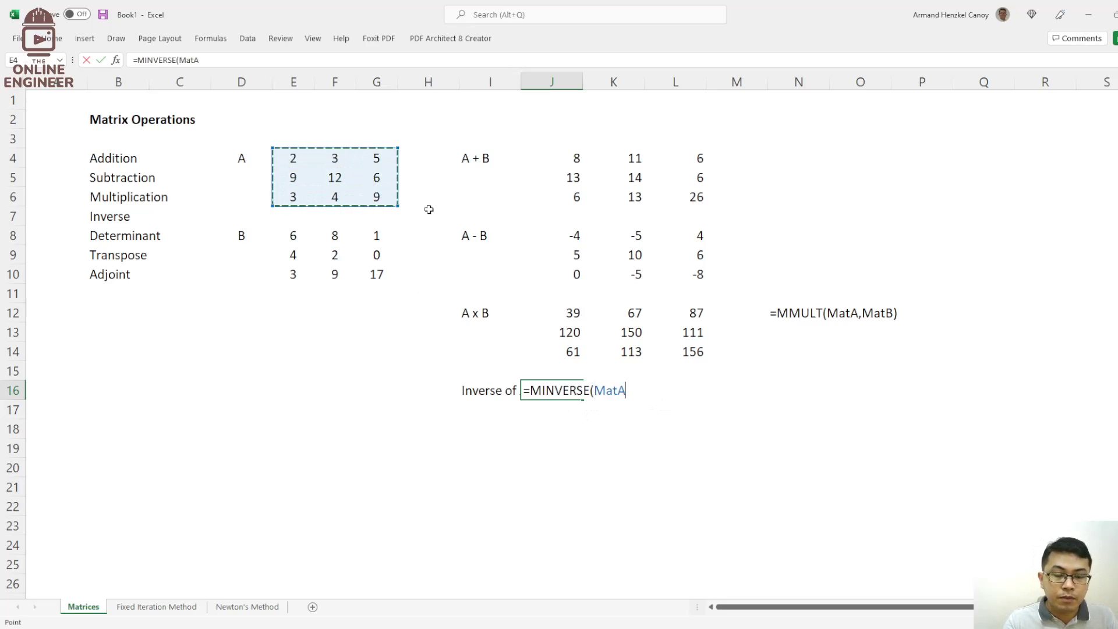
key(BackSpace)
key(BackSpace)
key(BackSpace)
key(BackSpace)
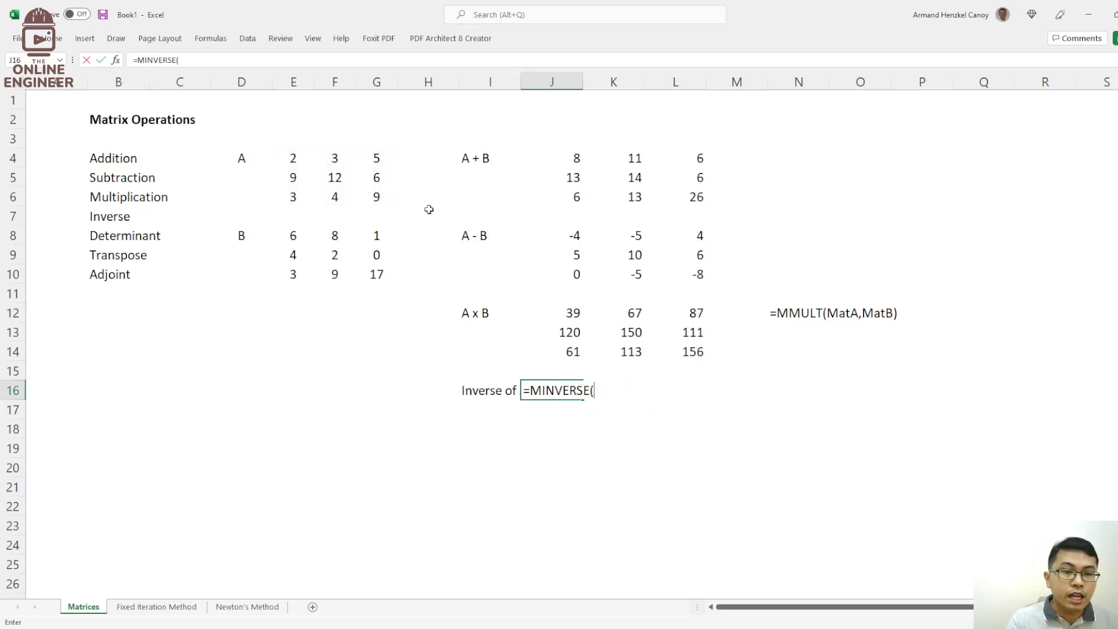
click(292, 158)
drag(352, 179, 361, 201)
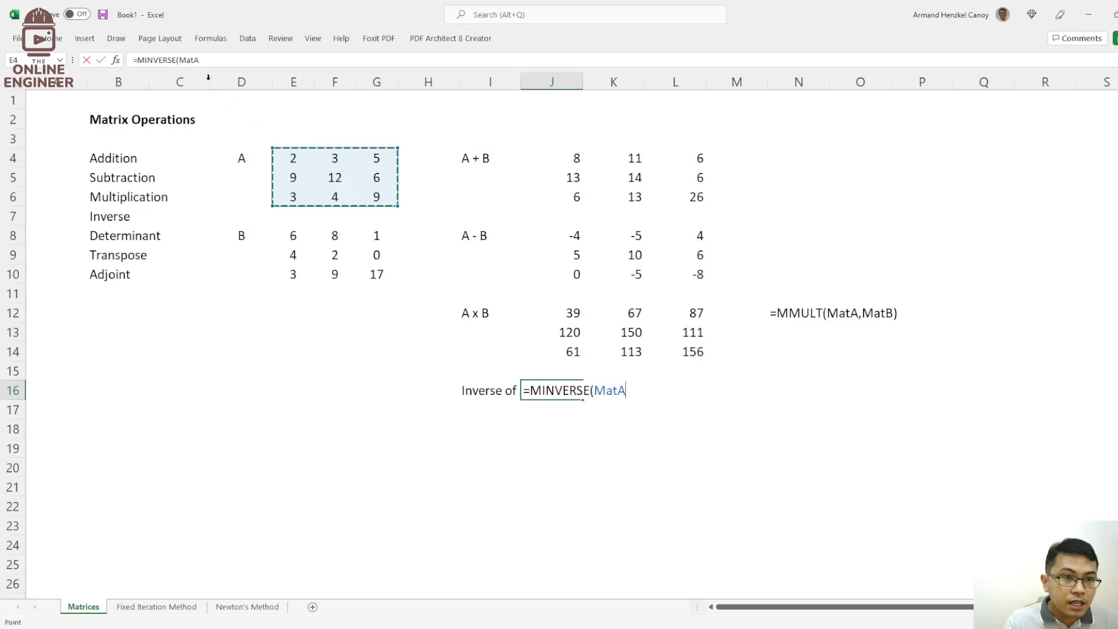
text())
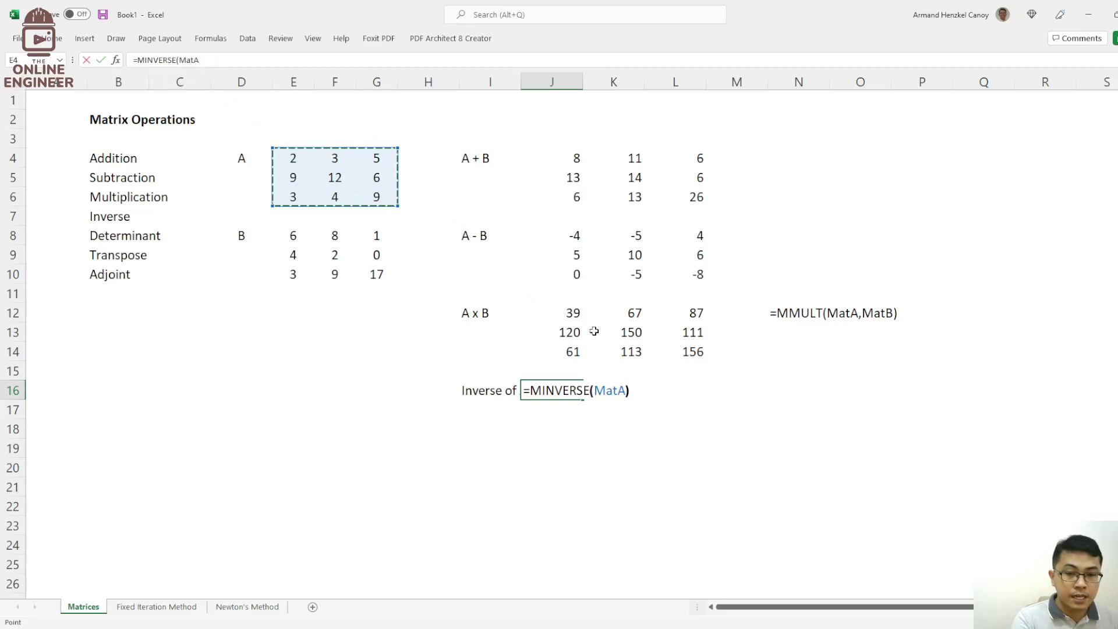
key(Return)
click(729, 449)
click(558, 390)
Step: Wrap the text in column I so that the Inverse of A label fits its cell
click(512, 392)
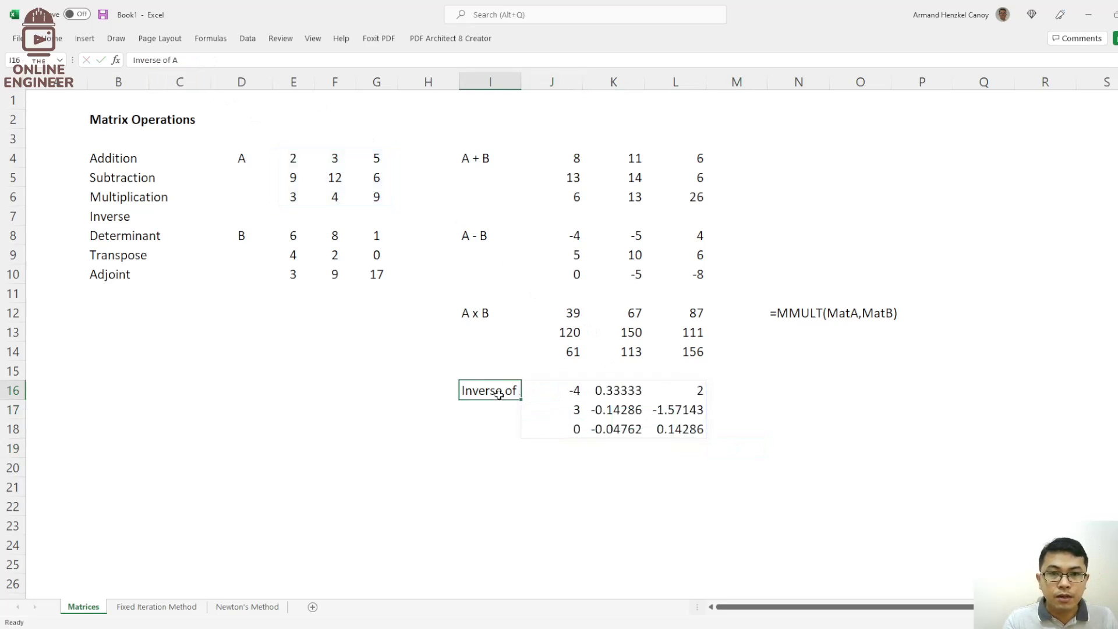
click(491, 82)
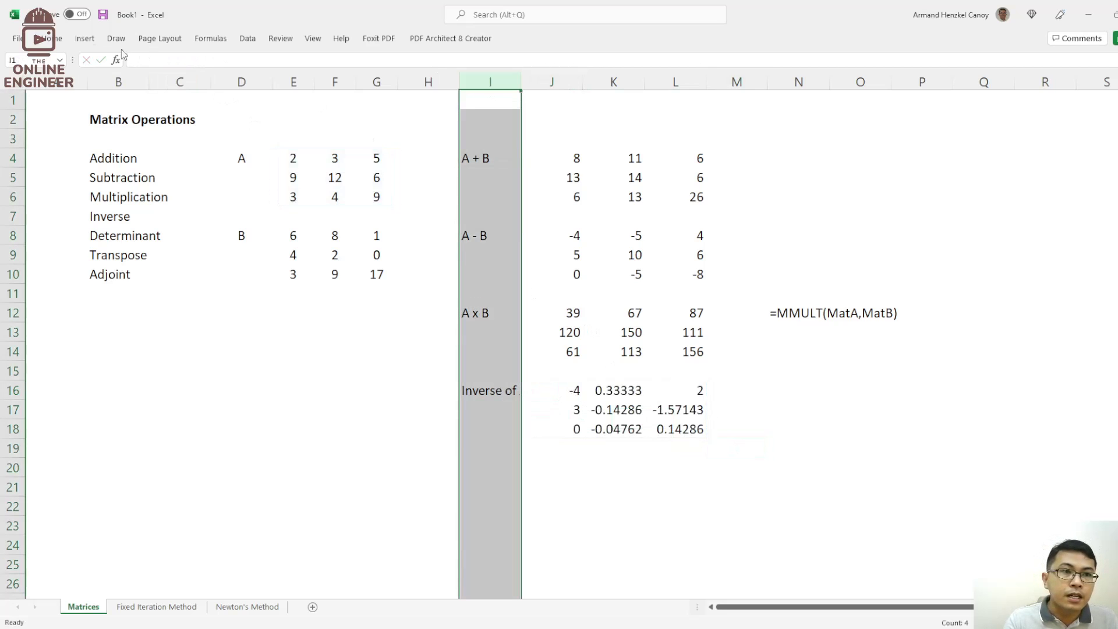
click(419, 61)
click(627, 430)
click(738, 473)
click(666, 431)
click(509, 467)
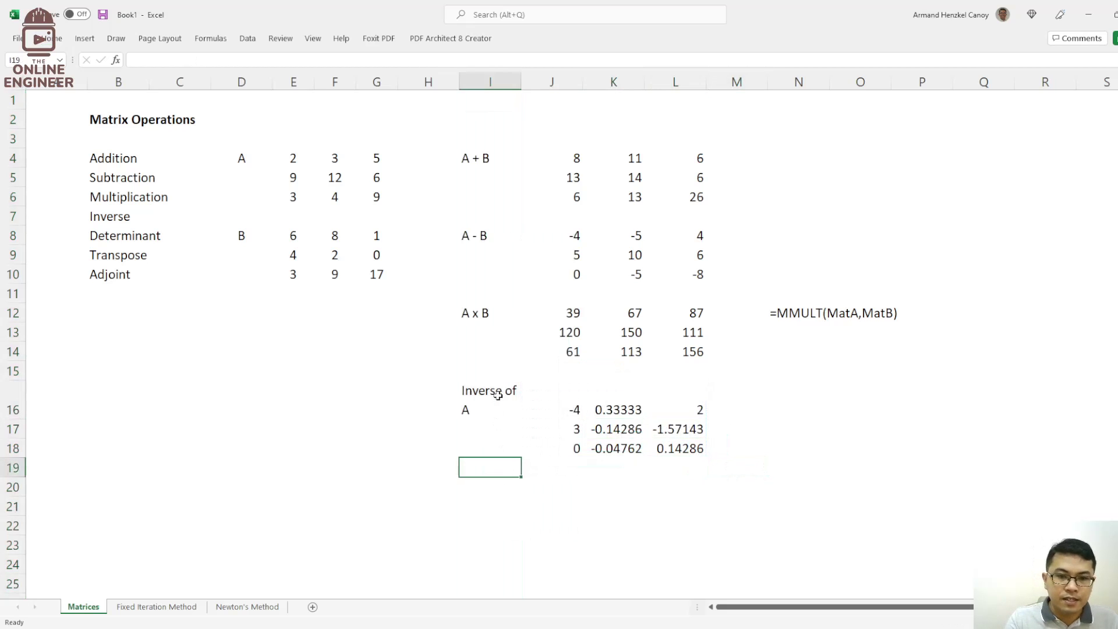
click(489, 396)
Step: Enter the label Determinant of B in I20 and widen column I to fit it on one line
click(124, 240)
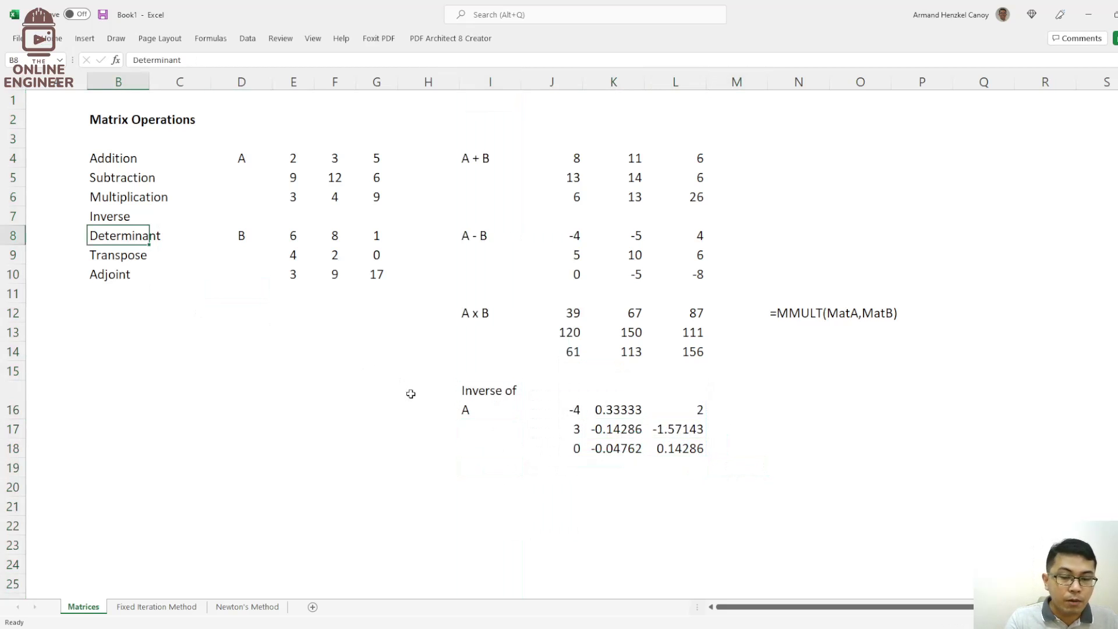
click(495, 486)
text(Determinant of B)
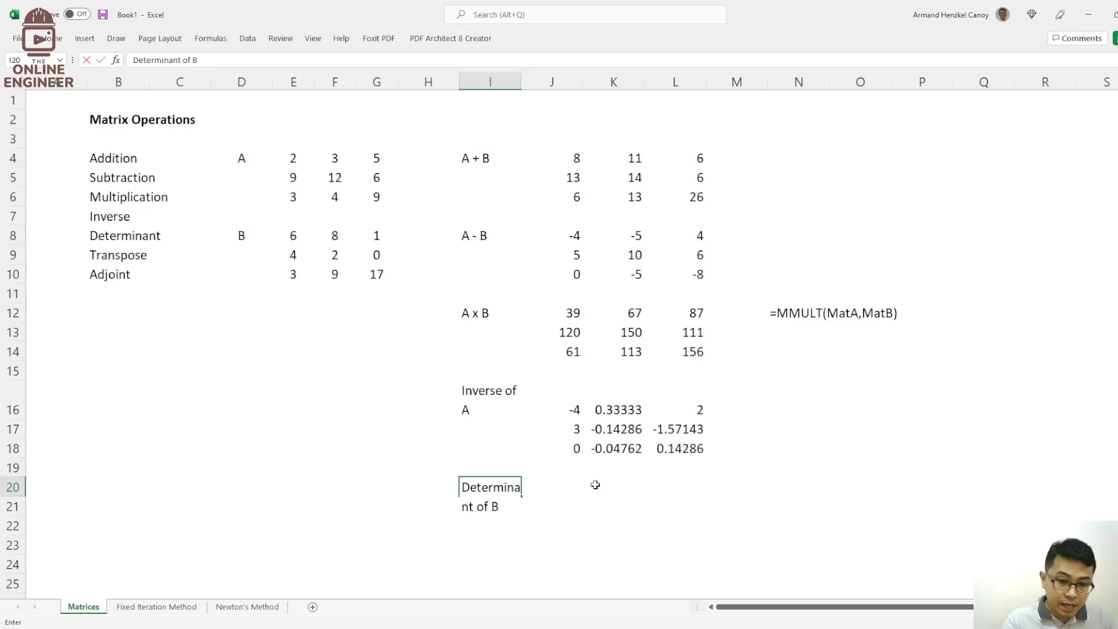
click(595, 484)
drag(522, 86, 560, 88)
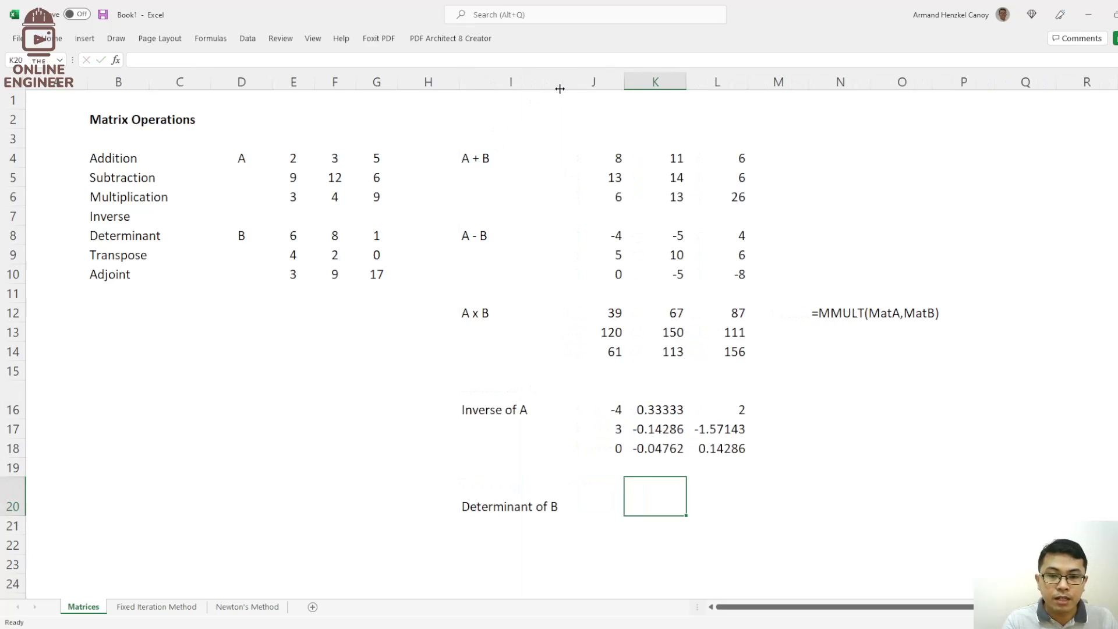
Step: Calculate the determinant of matrix B in J20 with =MDETERM(MatB), taking the range E8:G10 as its argument
click(601, 505)
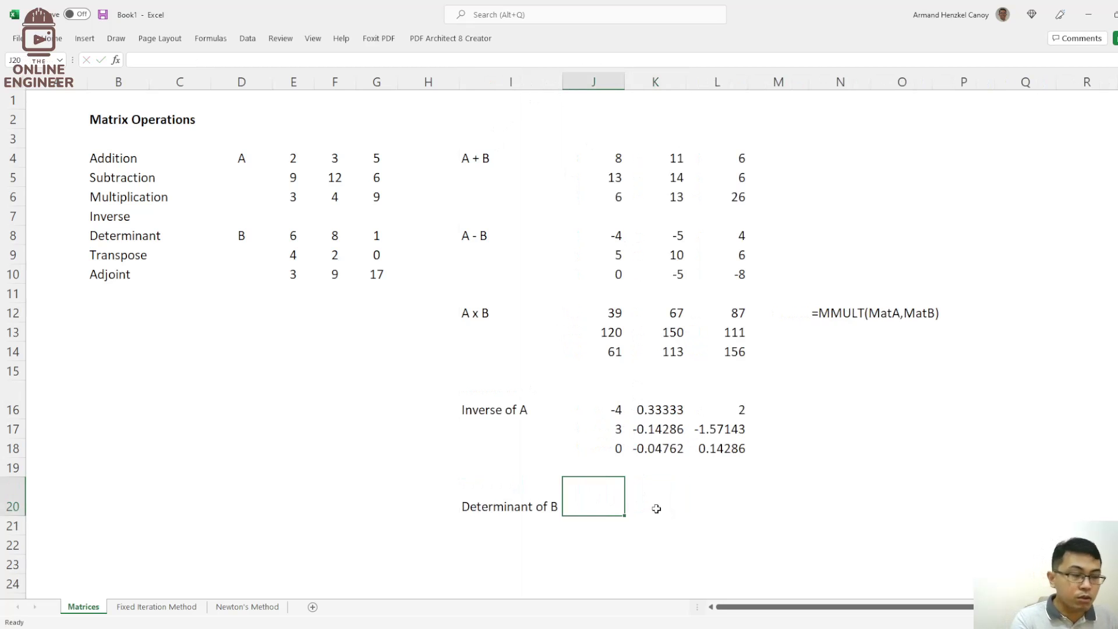
text(=)
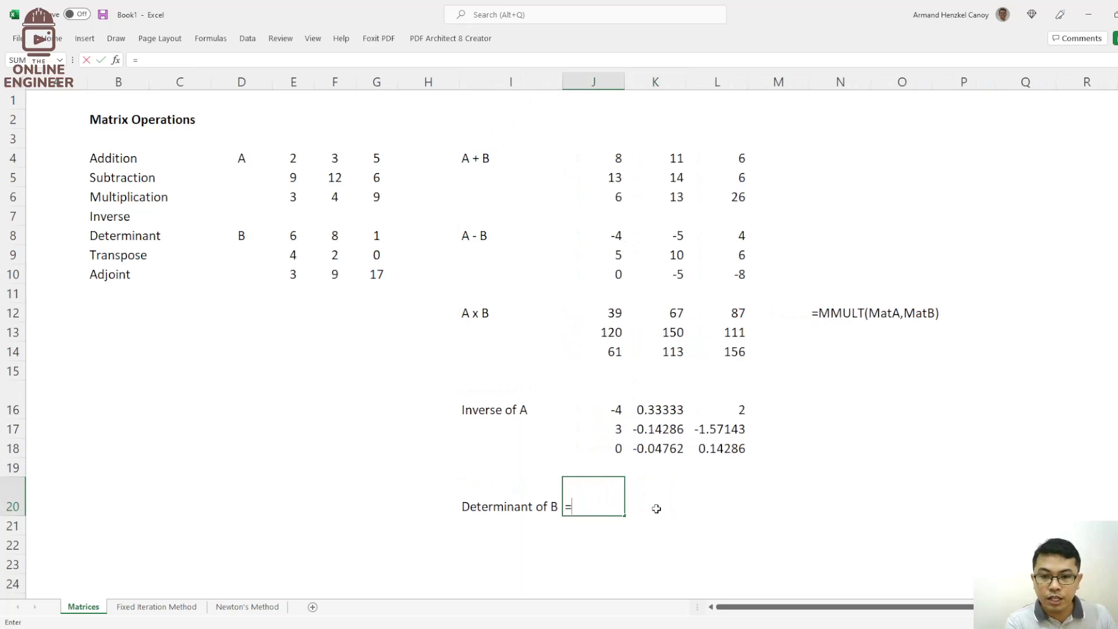
text(MDETERM)
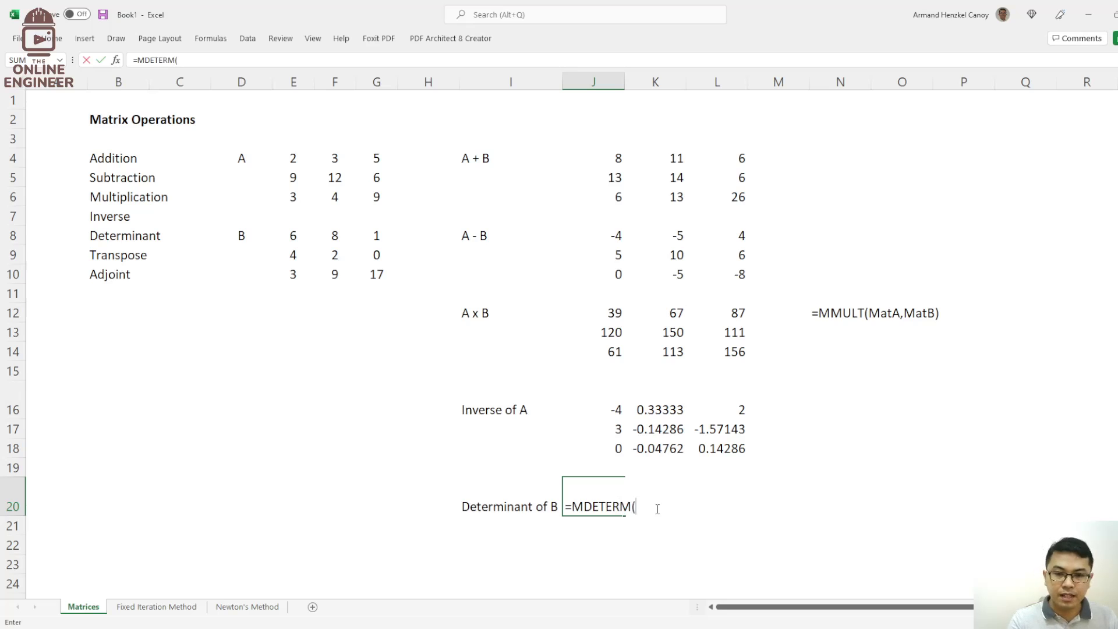
text(()
drag(289, 239, 361, 269)
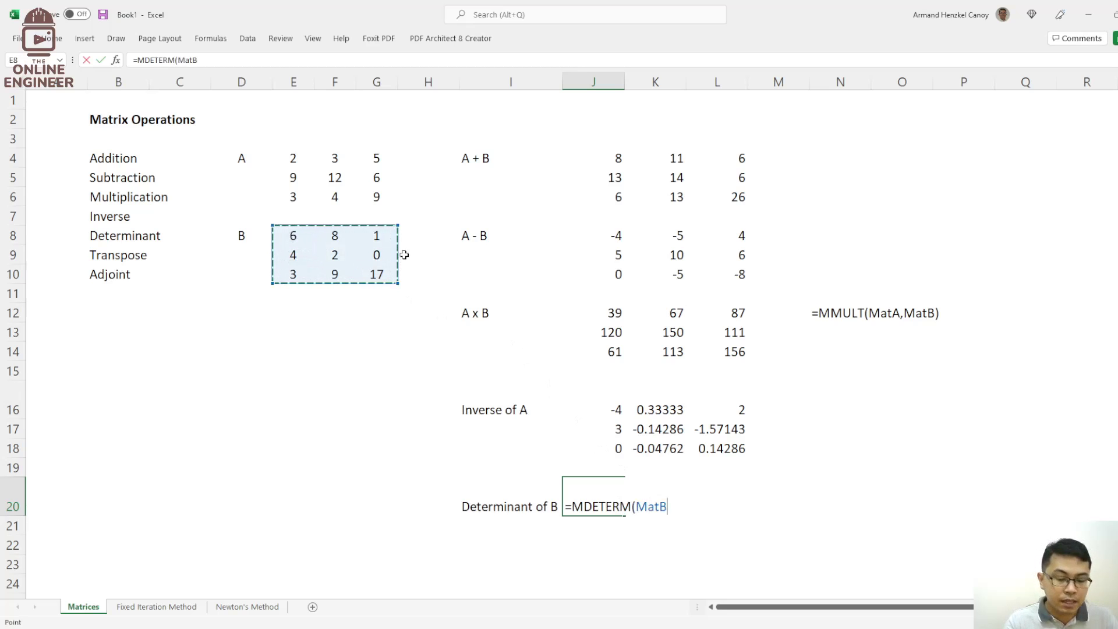
text())
key(Return)
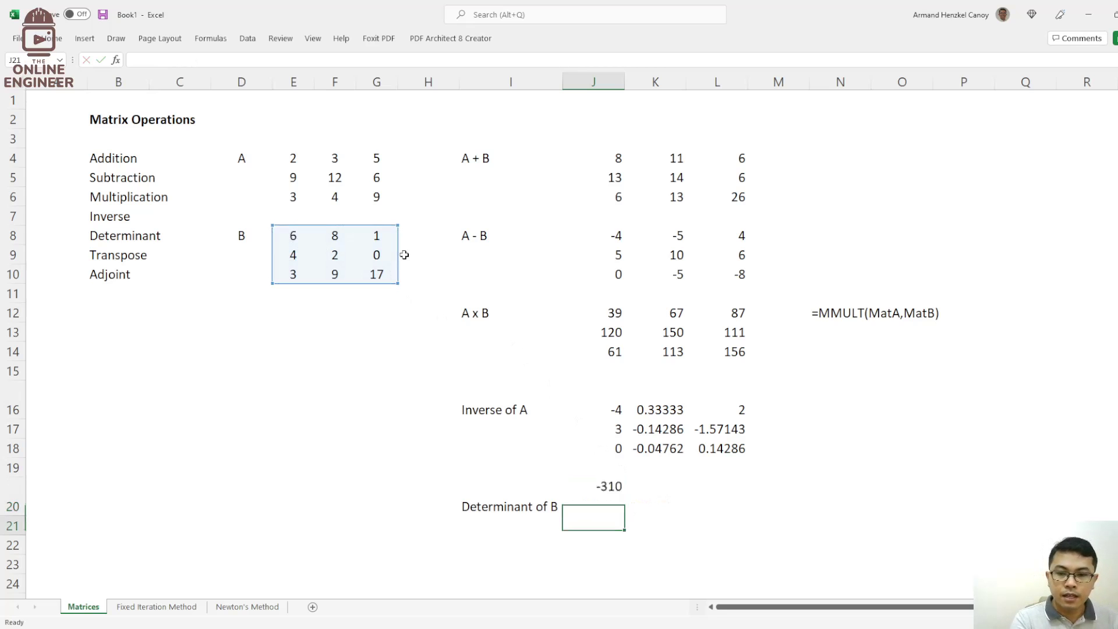
click(612, 510)
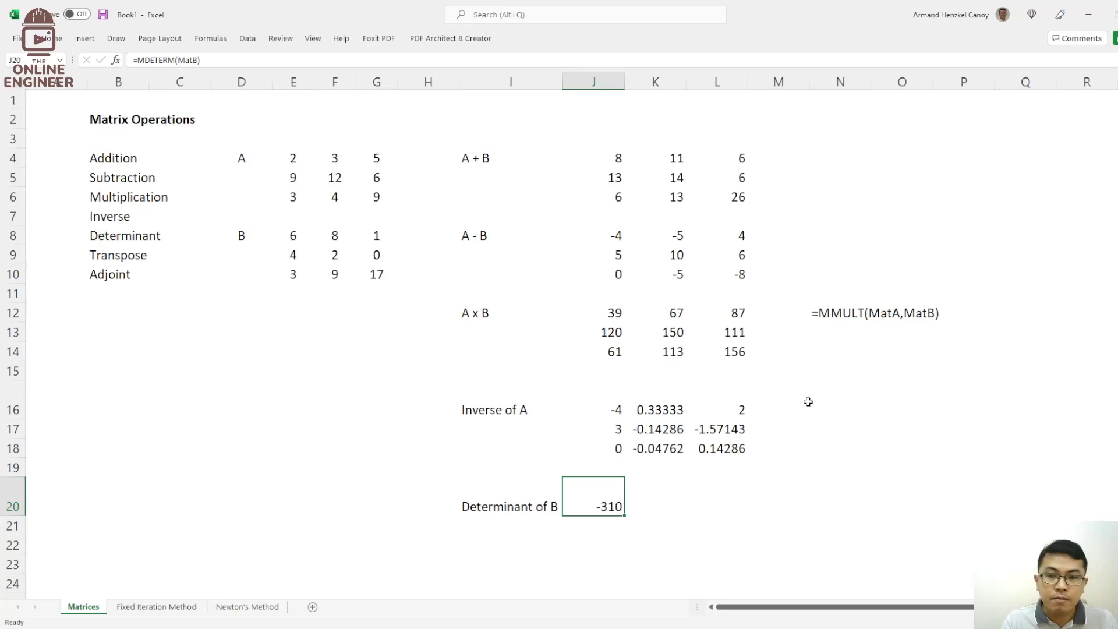
click(621, 417)
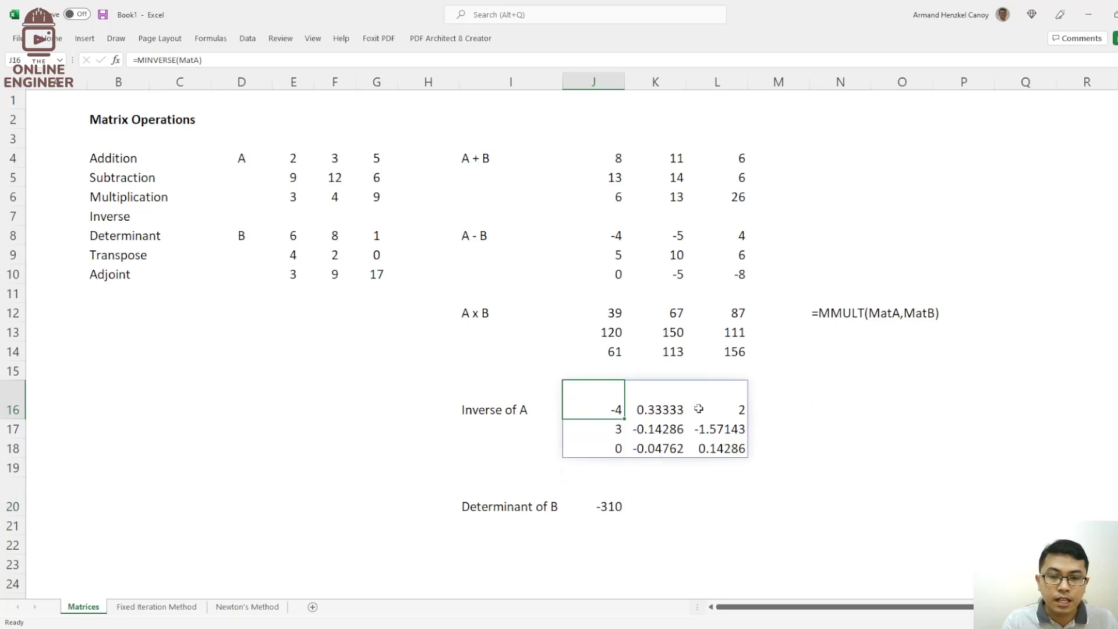
Step: Copy the inverse formula from J16 and enter it as the text =MINVERSE(MatA) in N16, with a leading apostrophe
drag(205, 59, 127, 62)
key(ctrl+c)
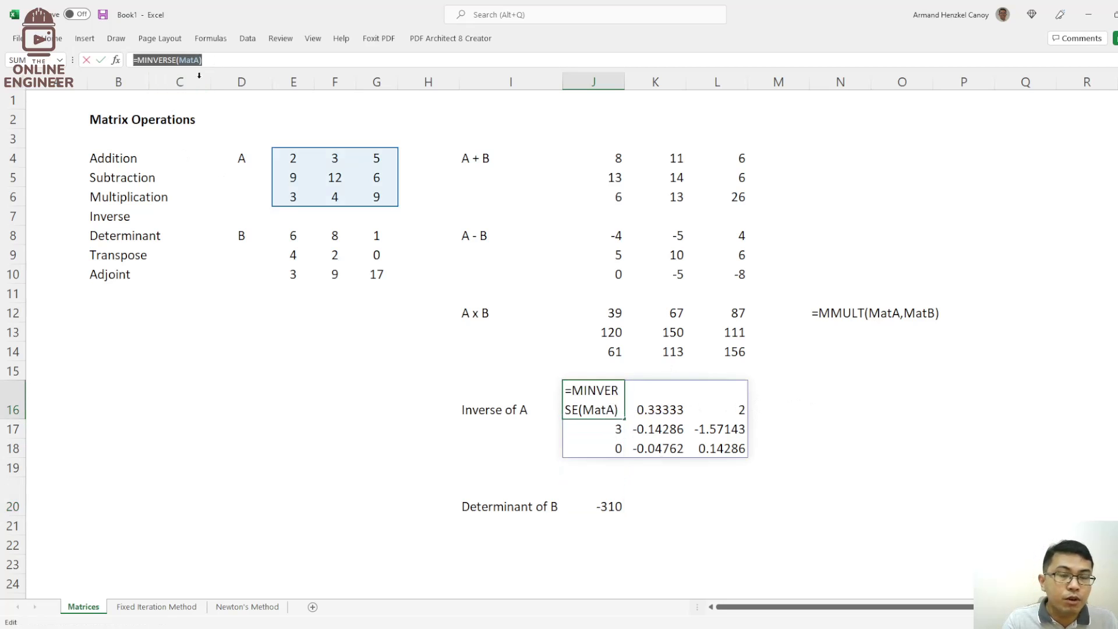
text(=)
click(822, 409)
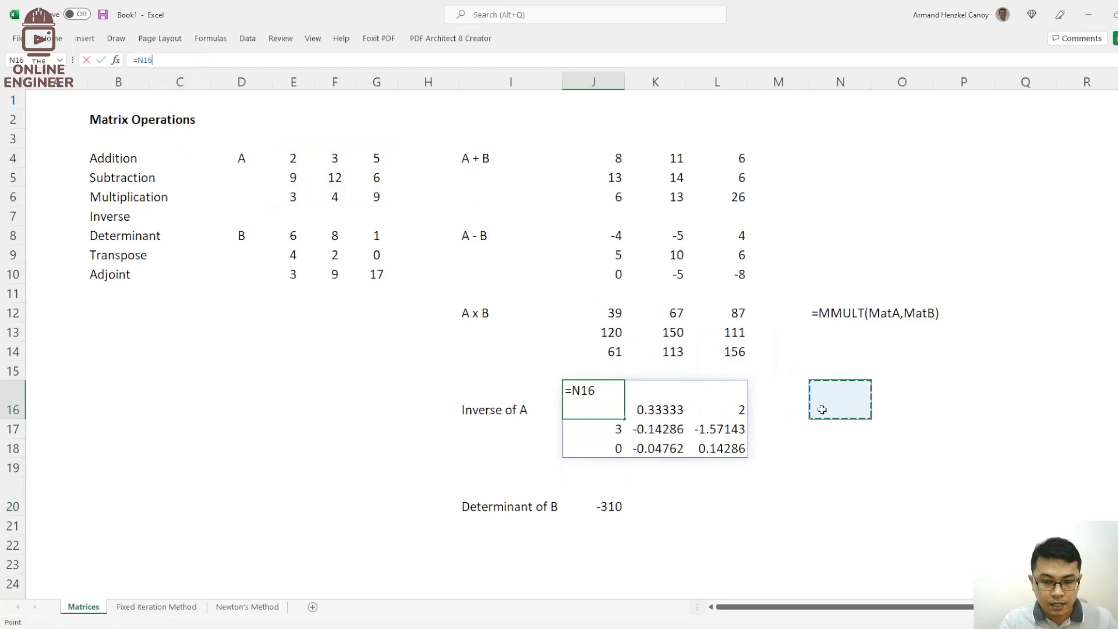
key(Escape)
click(822, 409)
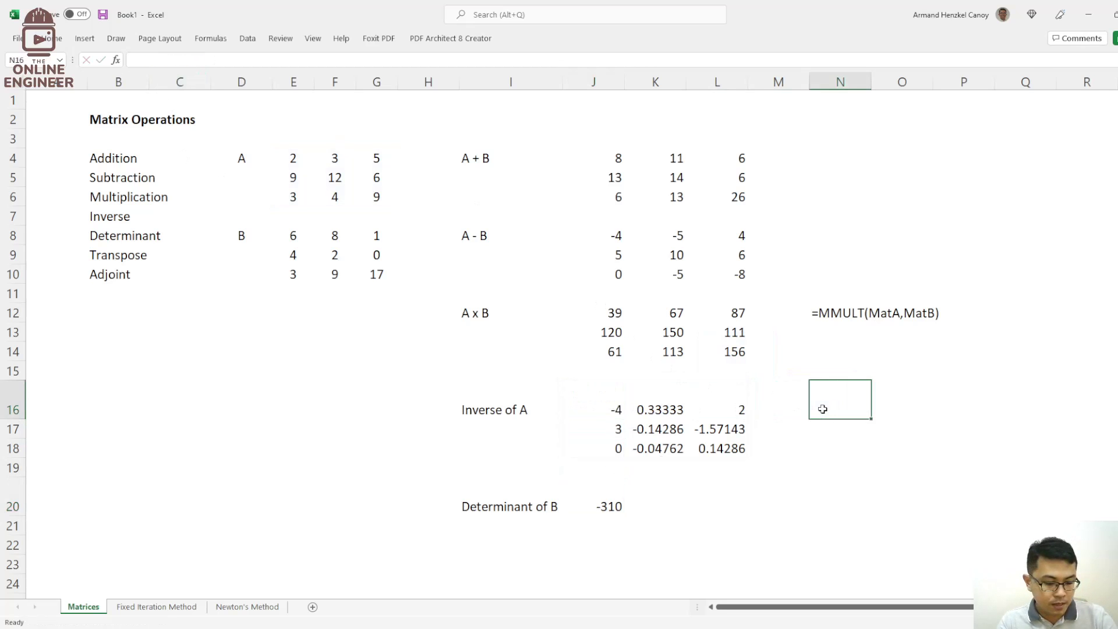
text(')
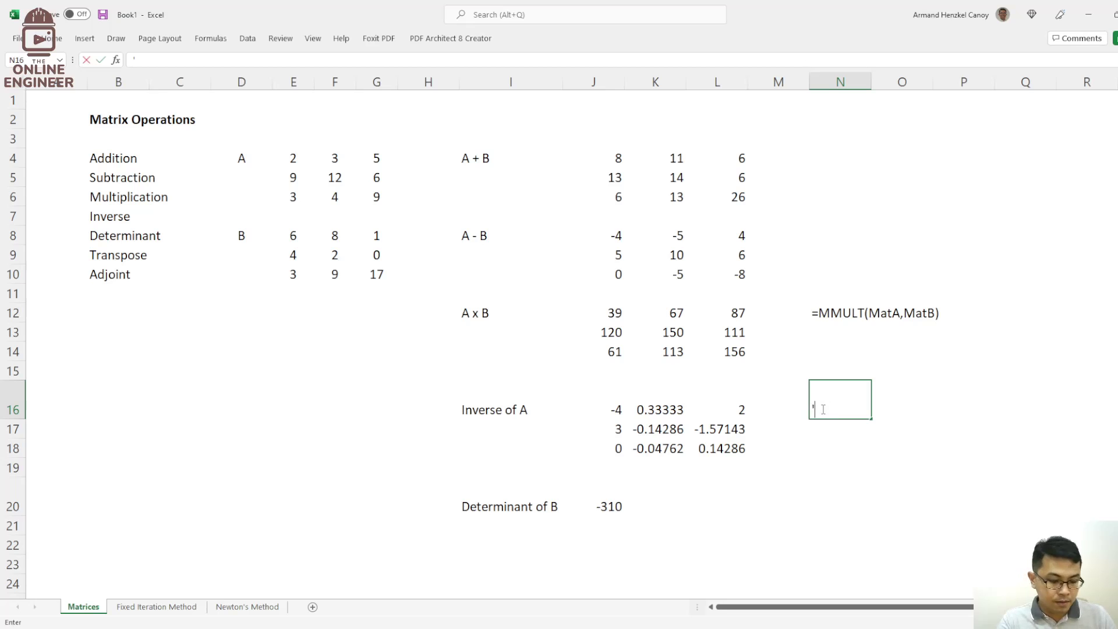
key(ctrl+v)
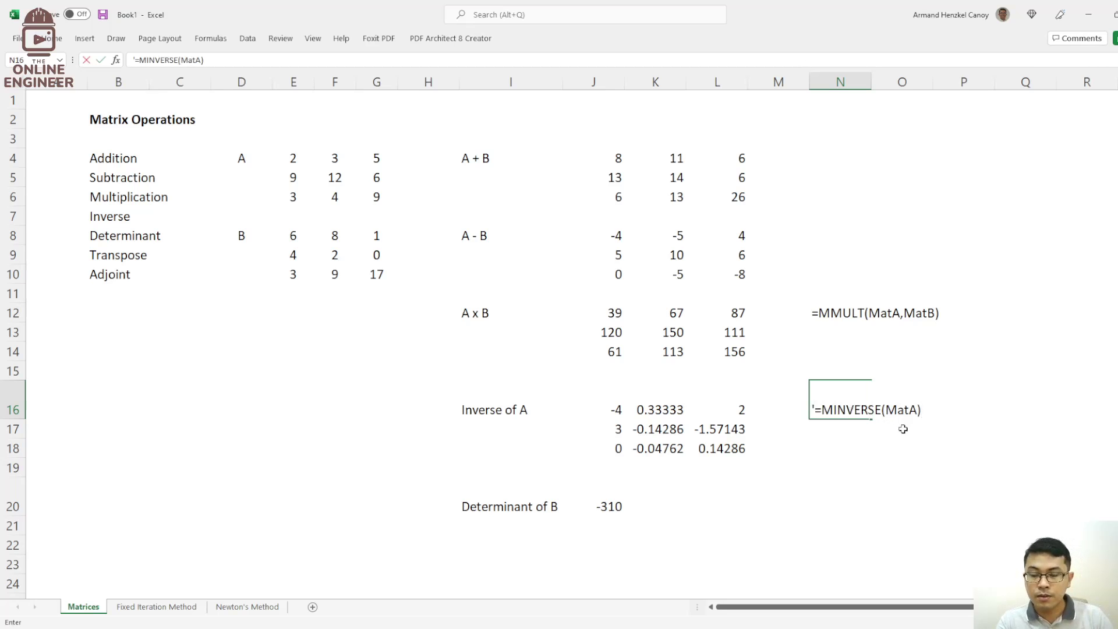
key(Return)
click(856, 447)
click(824, 408)
click(792, 498)
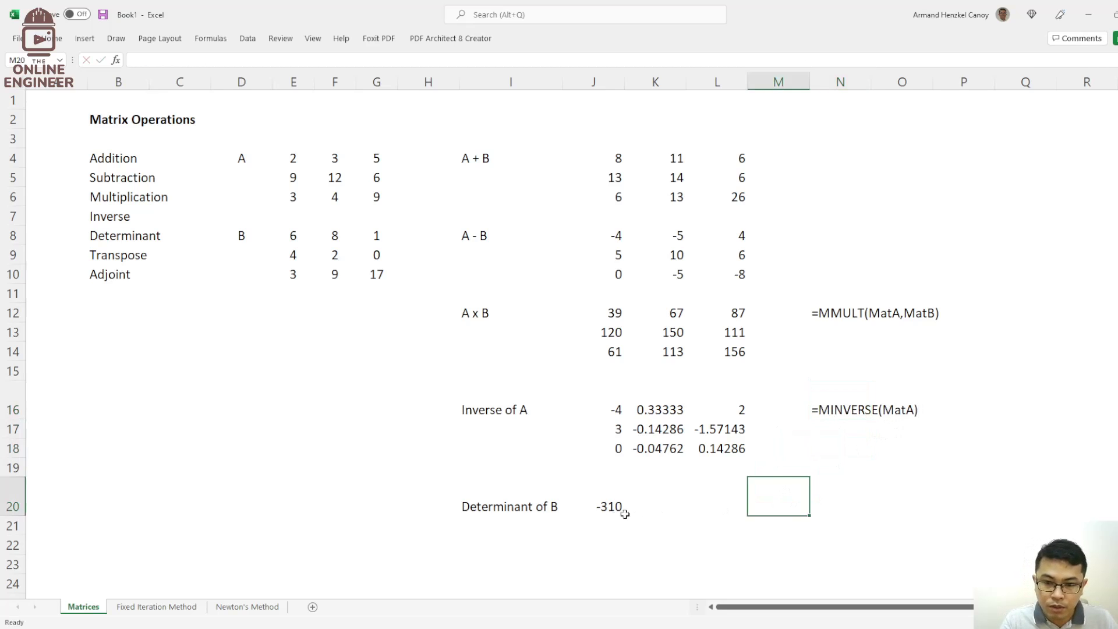
Step: Copy the determinant formula from J20 and enter it in N20 as the text =MDETERM(MatB), with a leading apostrophe
click(611, 504)
drag(215, 62, 124, 53)
key(ctrl+c)
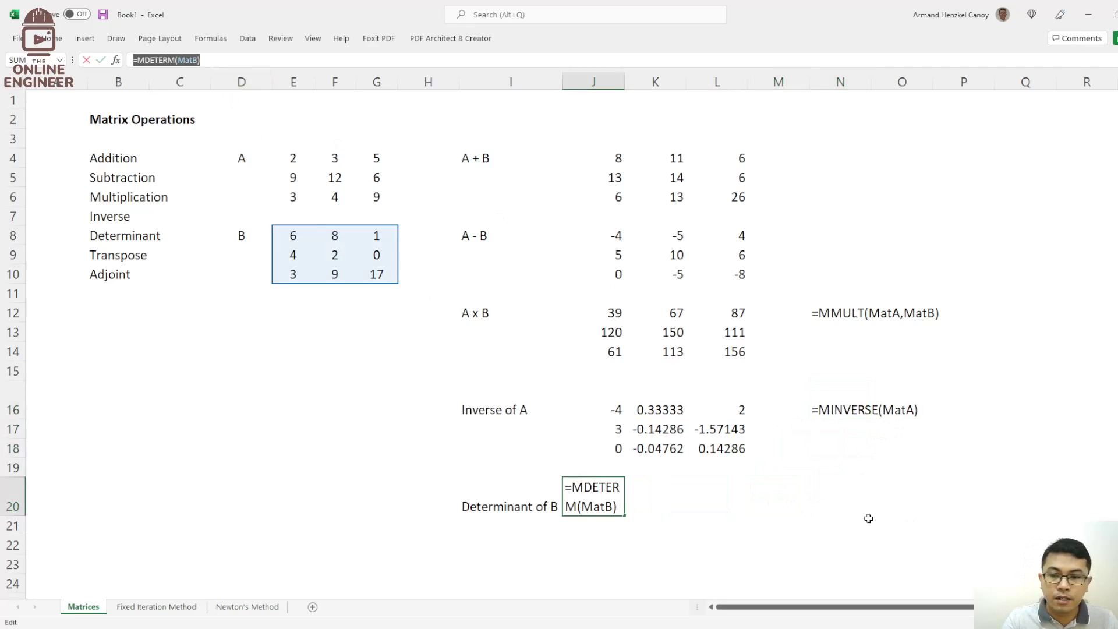
click(826, 505)
key(Escape)
click(827, 506)
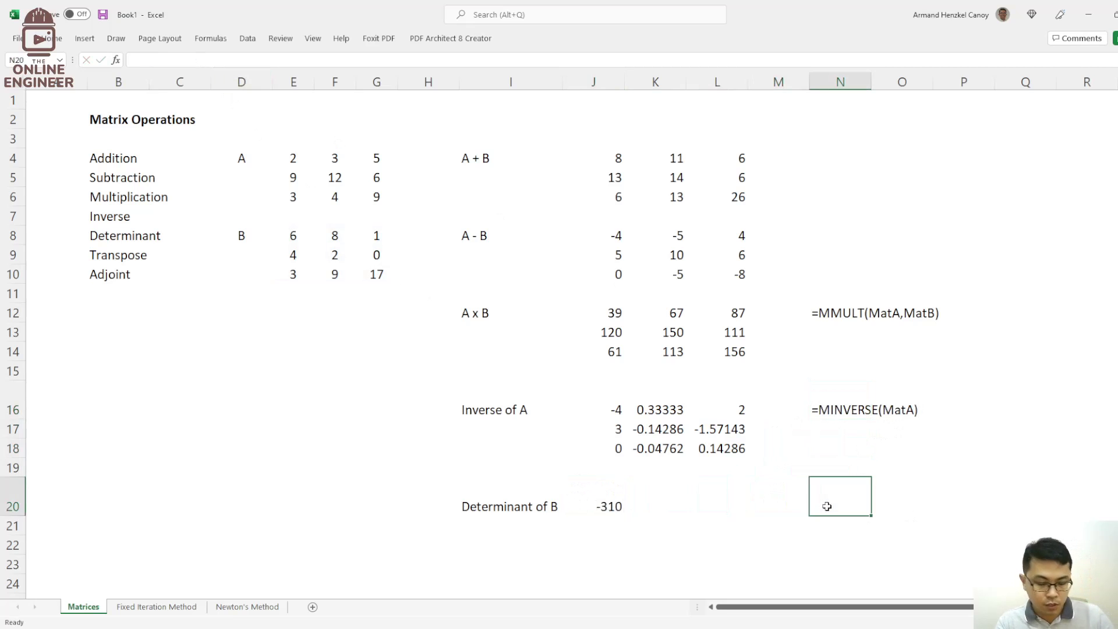
key(ctrl+v)
click(849, 558)
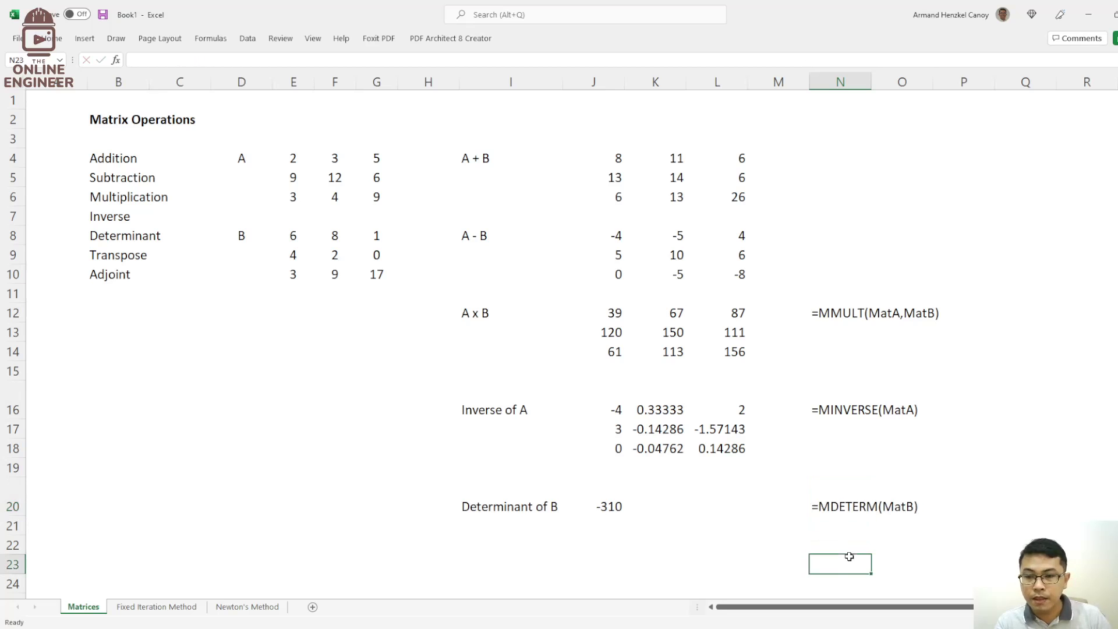
click(882, 505)
click(847, 496)
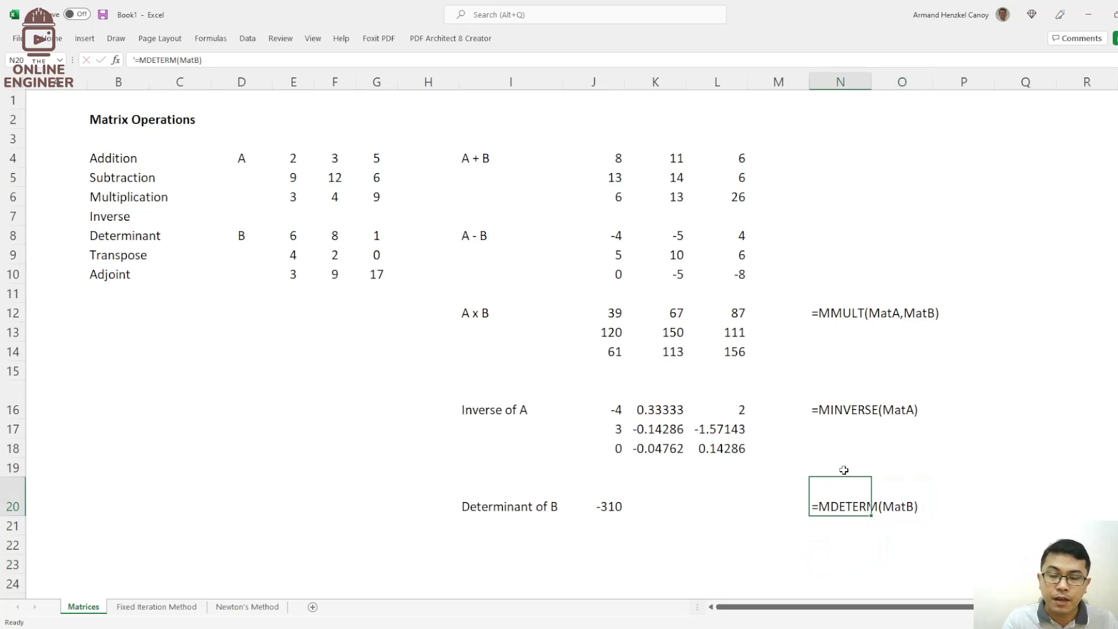
Step: Copy the sum formula from J4 and enter it in N4 as the text =MatA+MatB
click(817, 235)
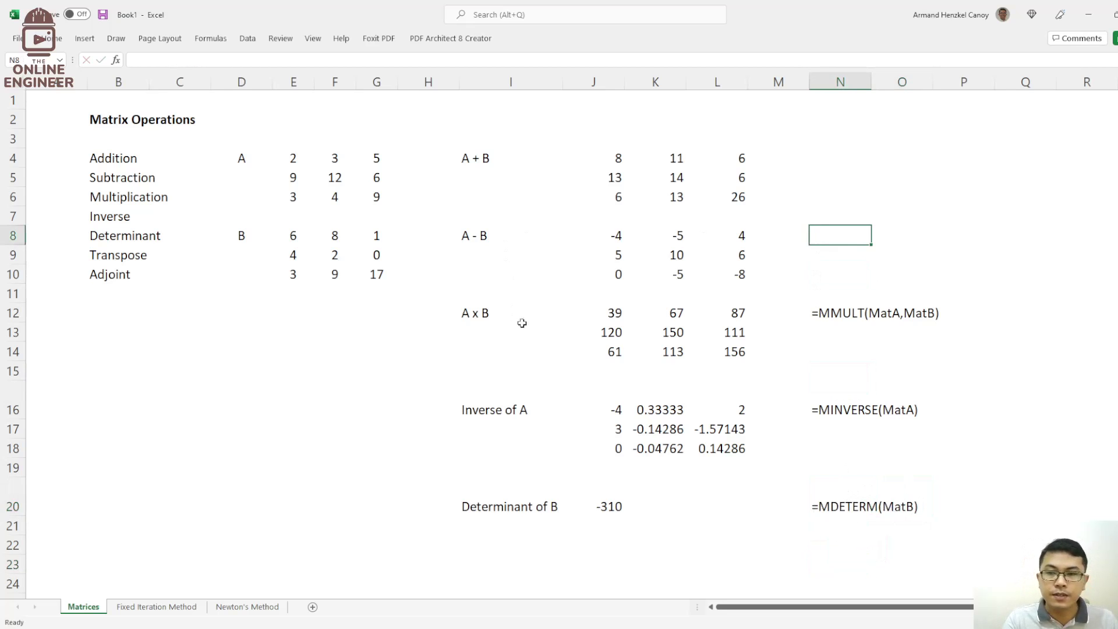
click(606, 239)
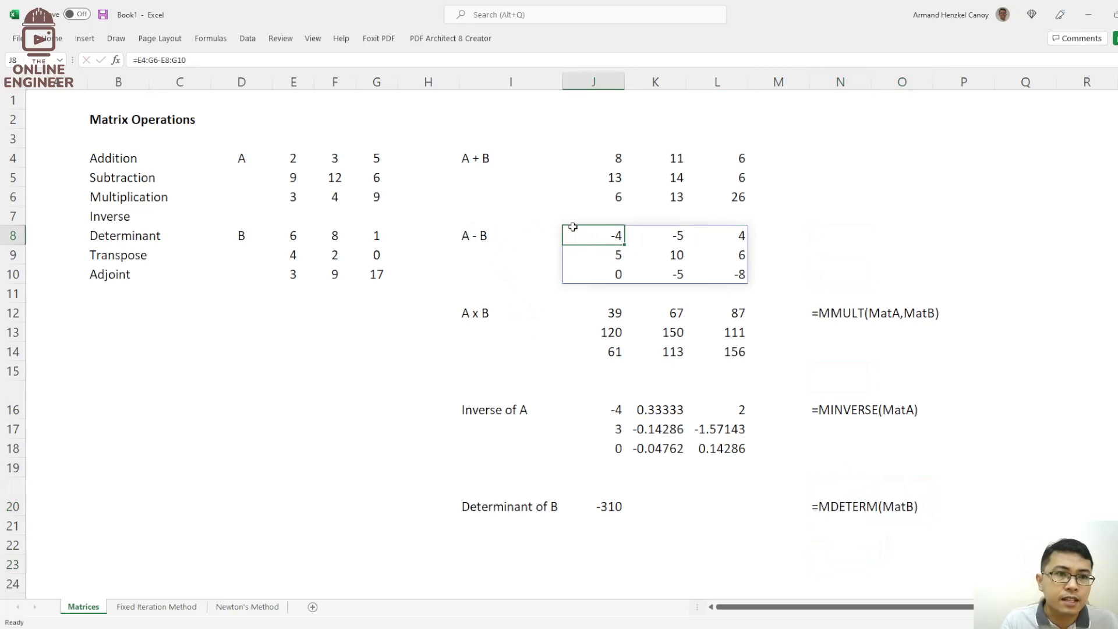
click(608, 159)
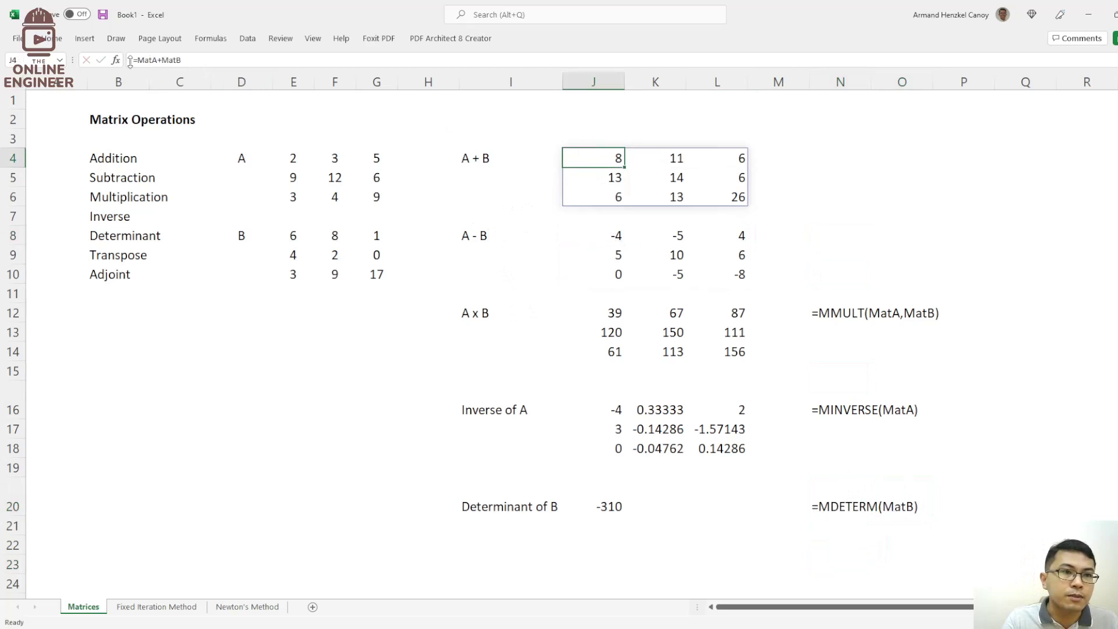
drag(204, 60, 131, 58)
key(ctrl+c)
click(833, 158)
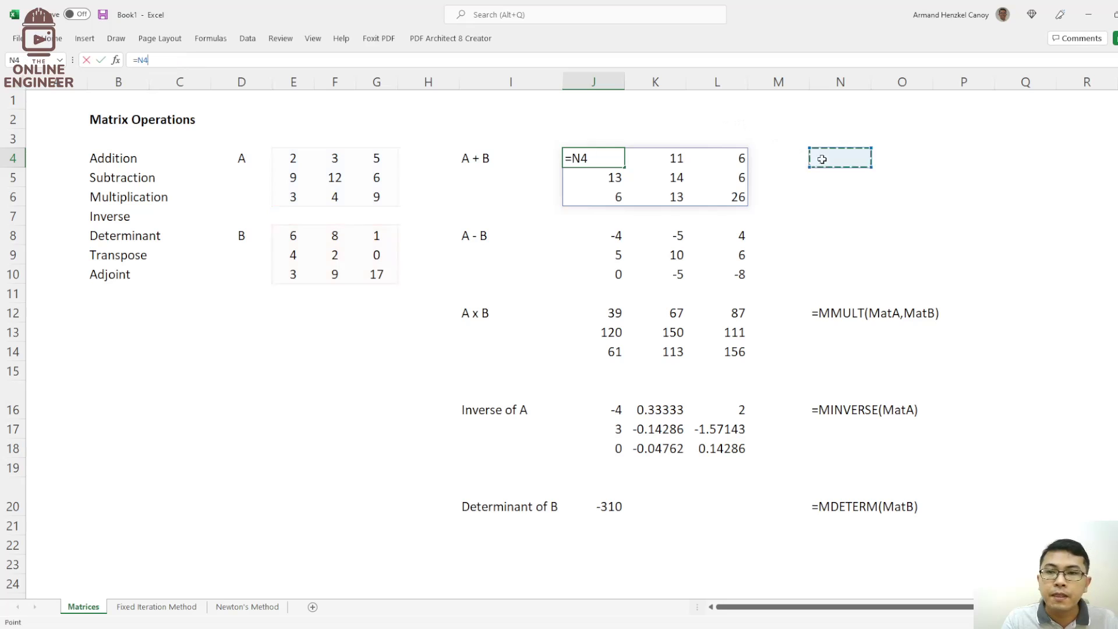
key(Escape)
click(829, 159)
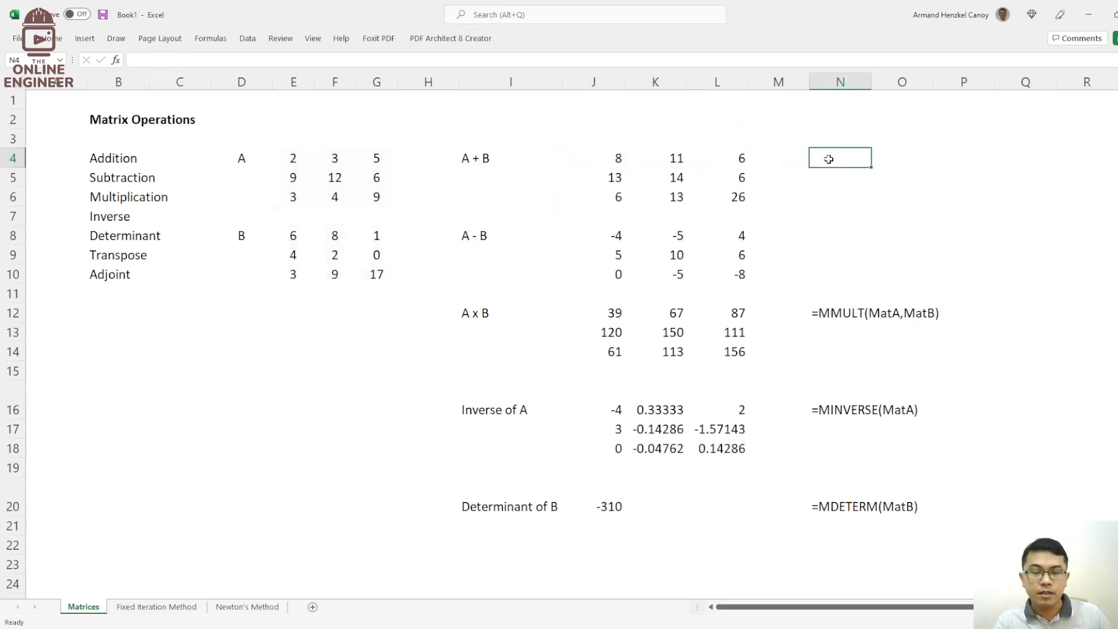
key(ctrl+v)
click(893, 238)
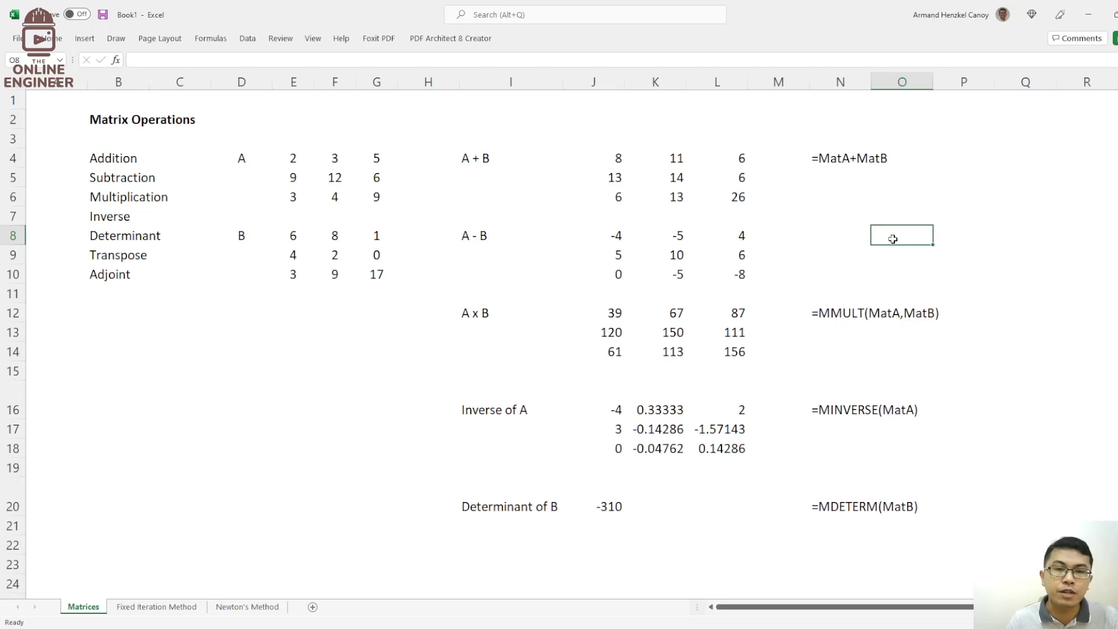
click(842, 315)
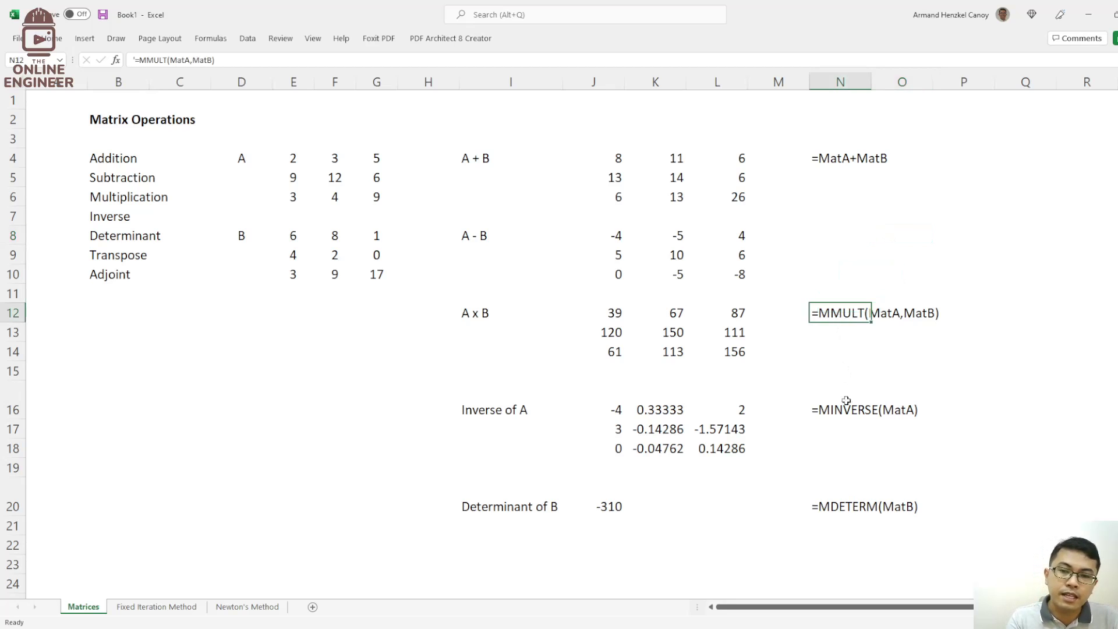
click(847, 414)
click(842, 499)
click(851, 417)
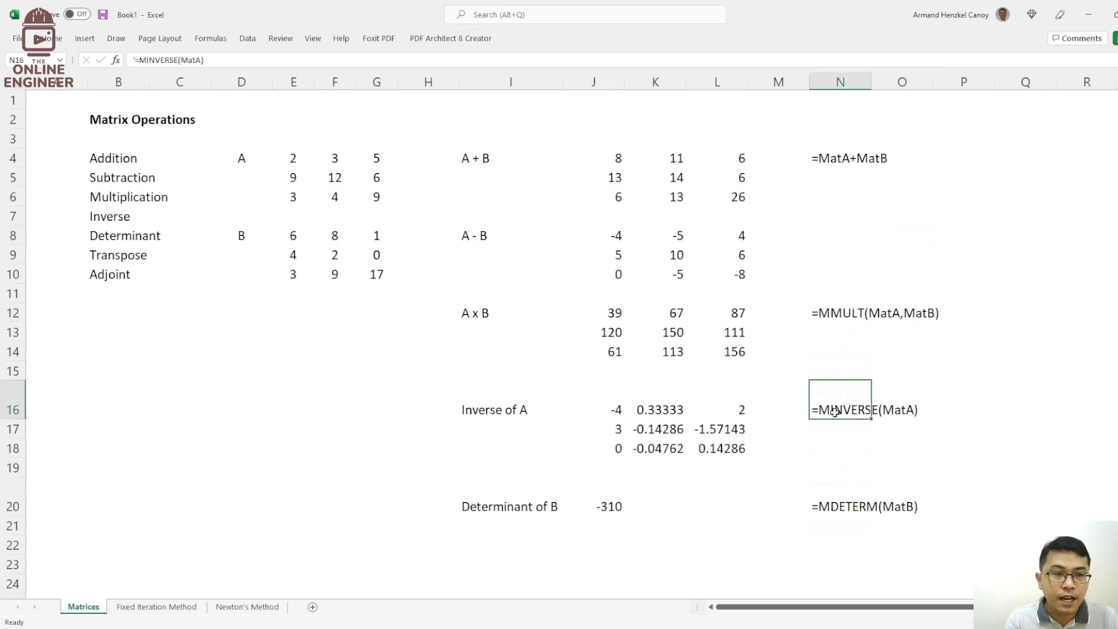
click(138, 292)
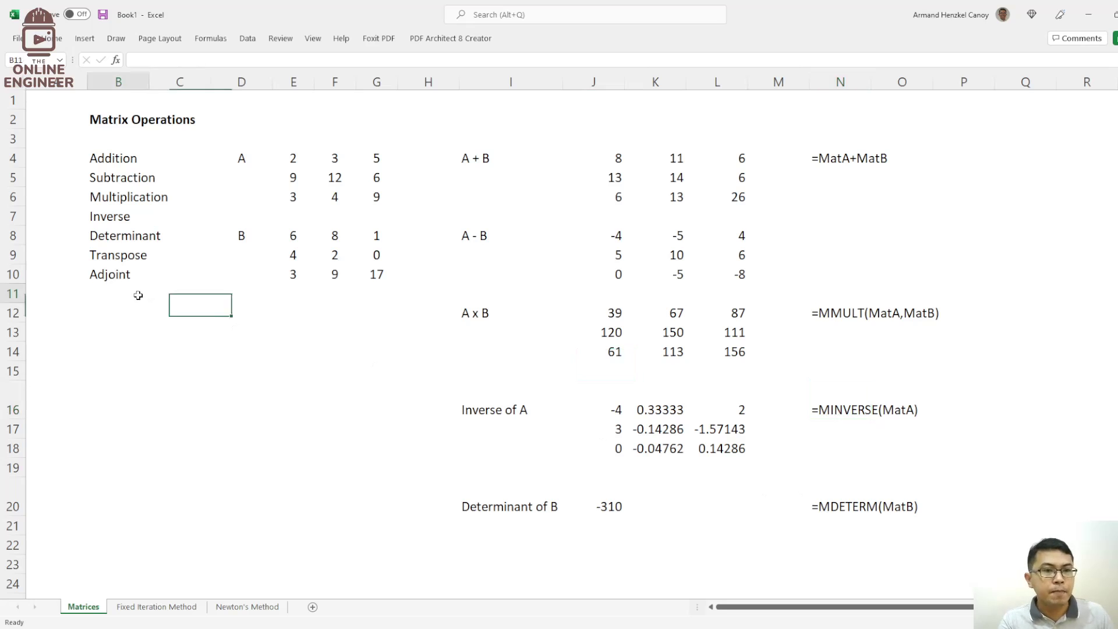
click(115, 255)
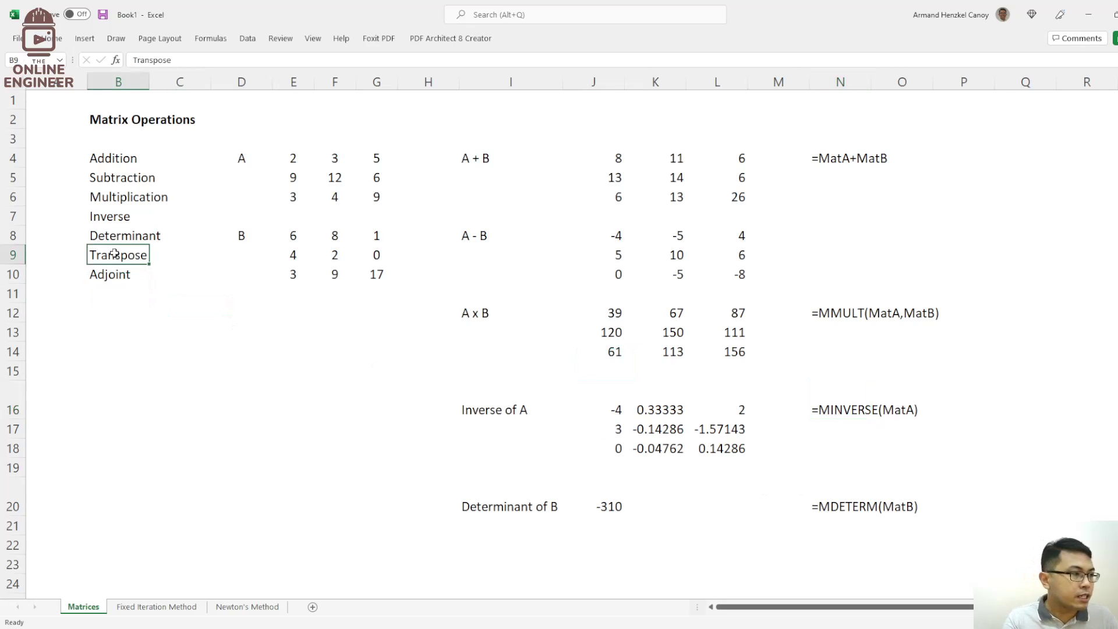
Step: Enter the label Transpose of A in I23, below the Determinant of B row
click(374, 425)
scroll(377, 421, down, 2)
click(470, 448)
scroll(470, 448, down, 1)
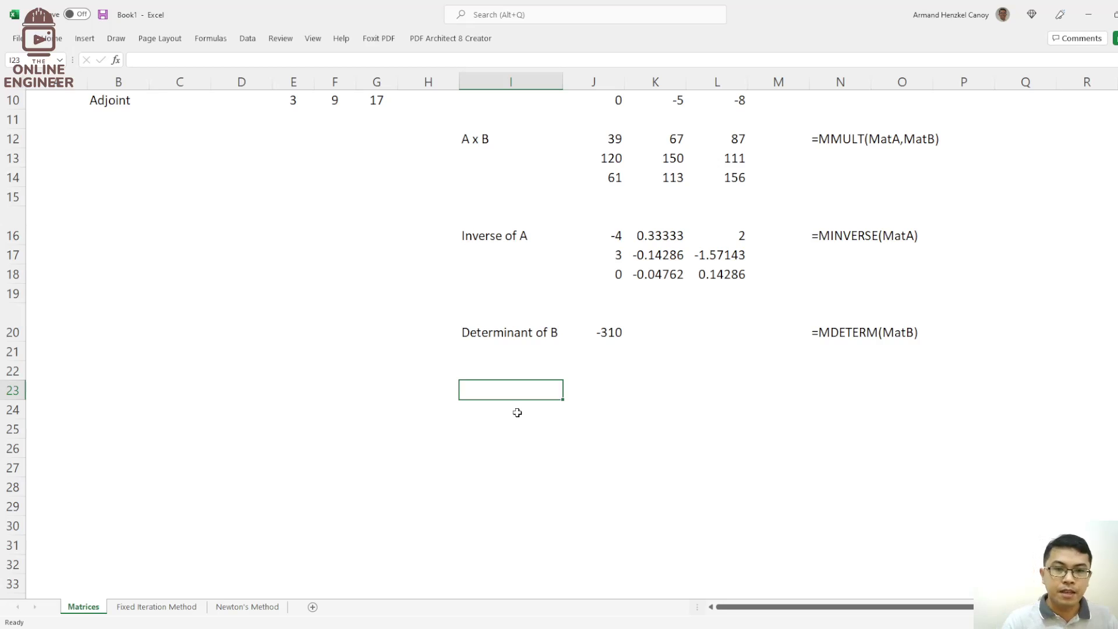
text(Transpose of A)
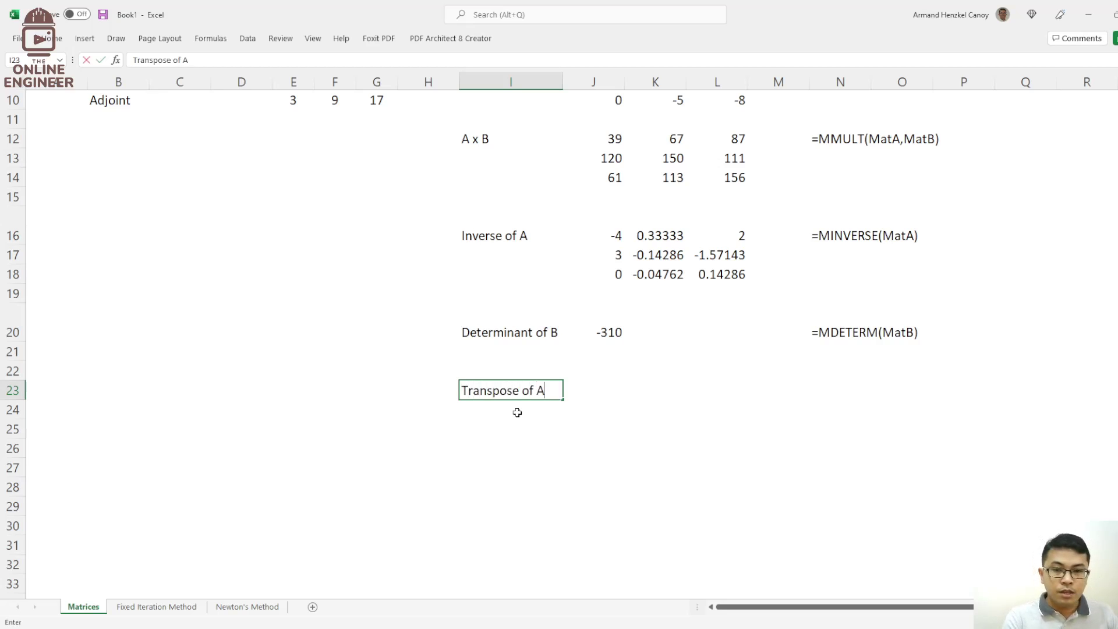
click(633, 409)
Step: Calculate the transpose of matrix A in J23 with =TRANSPOSE(MatA), taking the range E4:G6 as its argument
click(612, 394)
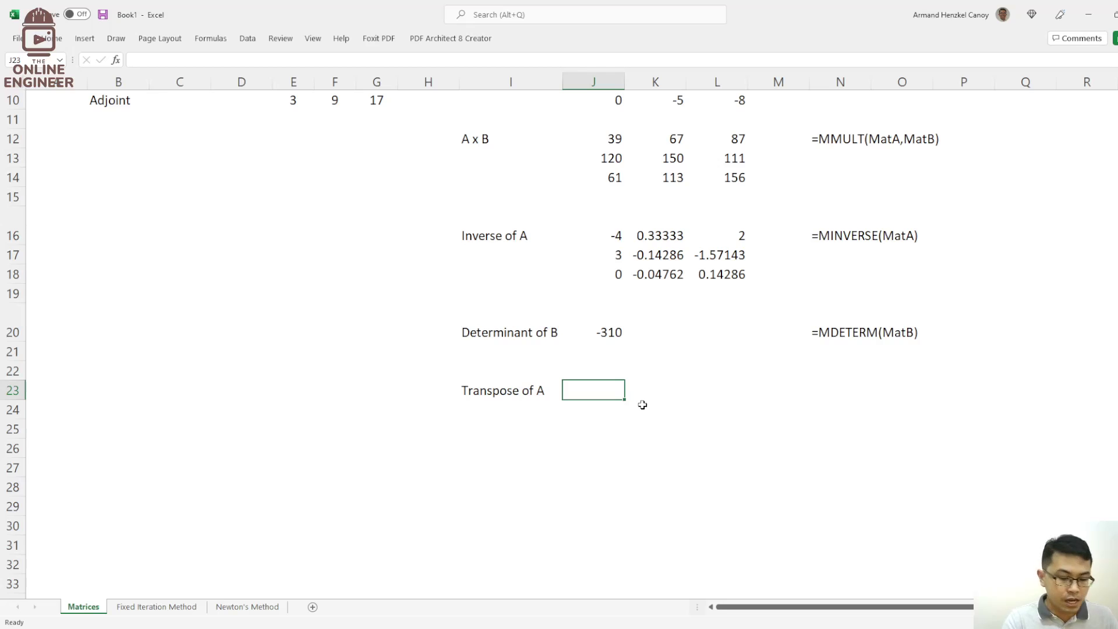
text(=)
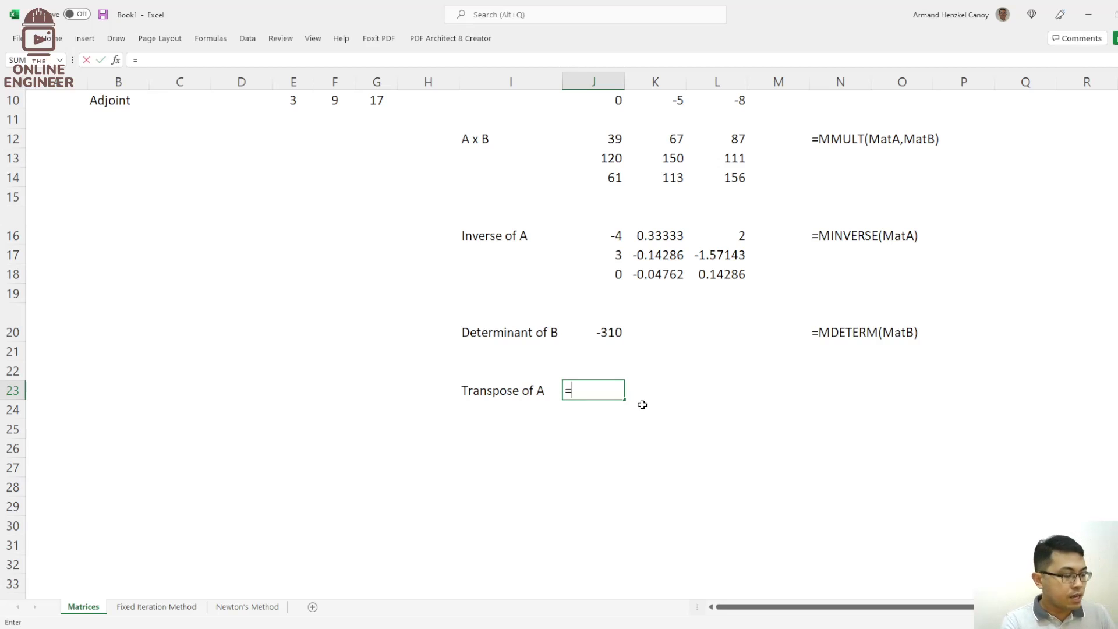
text(TRANSPOSE)
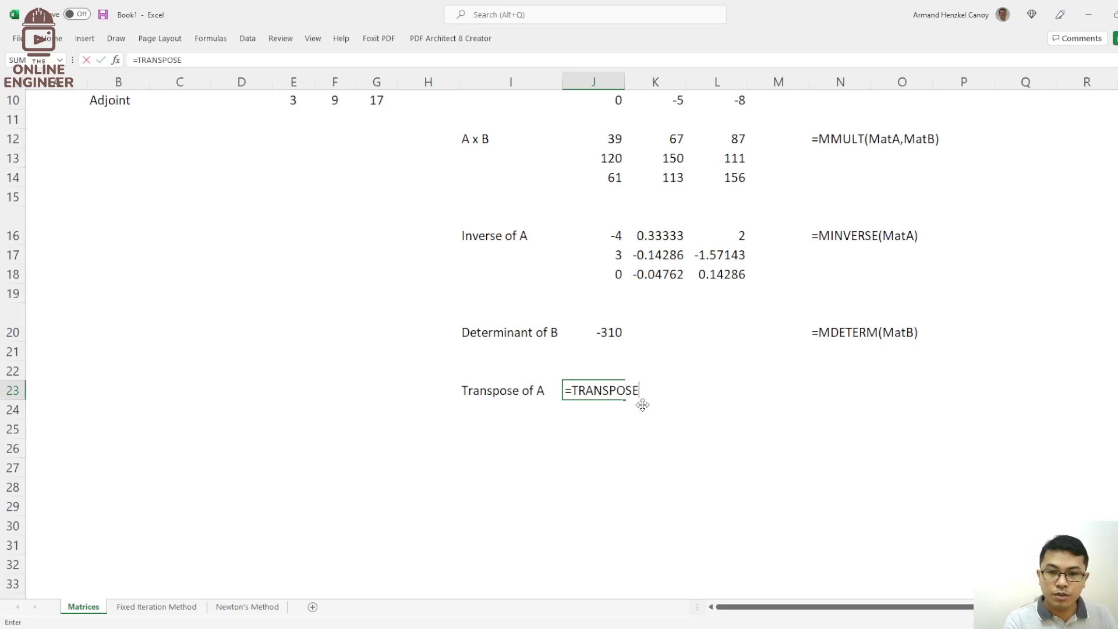
text(()
scroll(443, 344, up, 3)
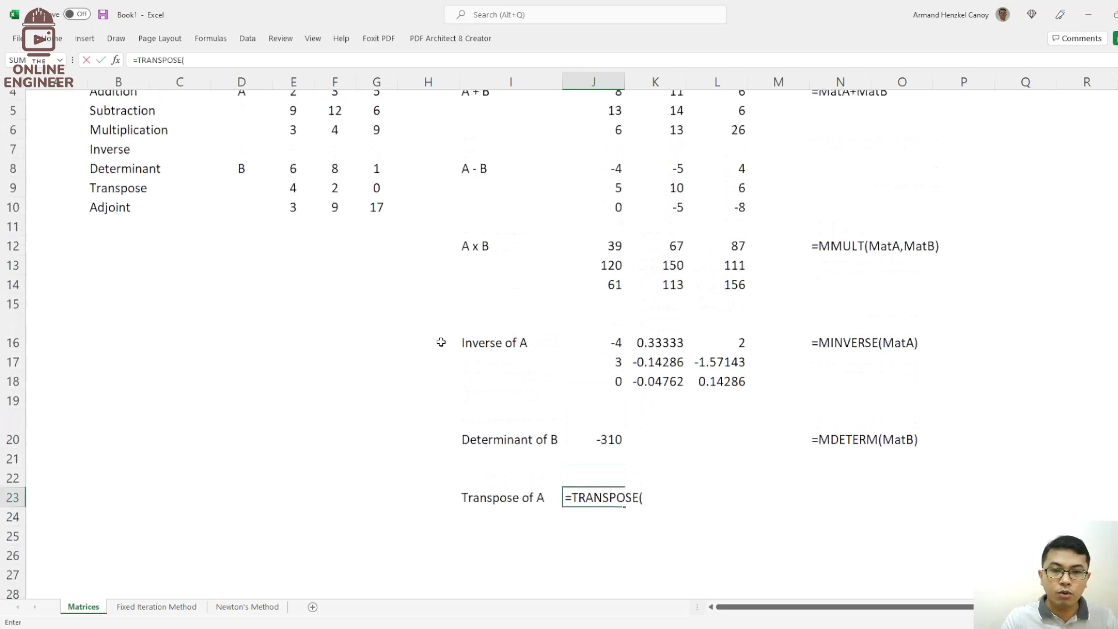
drag(293, 159, 384, 203)
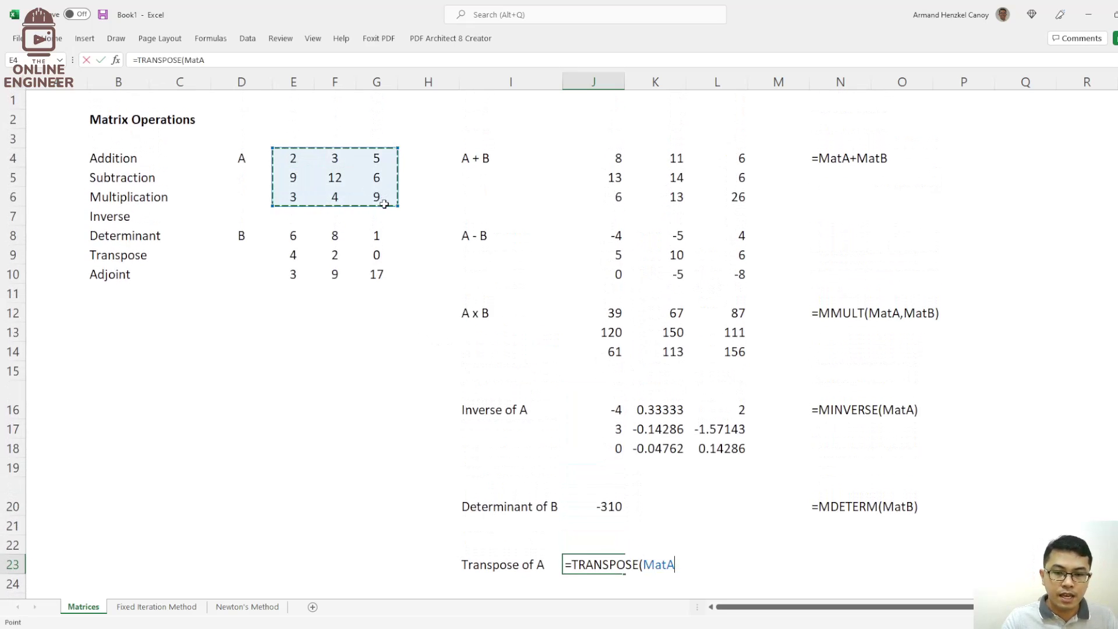
text())
key(Return)
scroll(741, 244, down, 3)
click(787, 434)
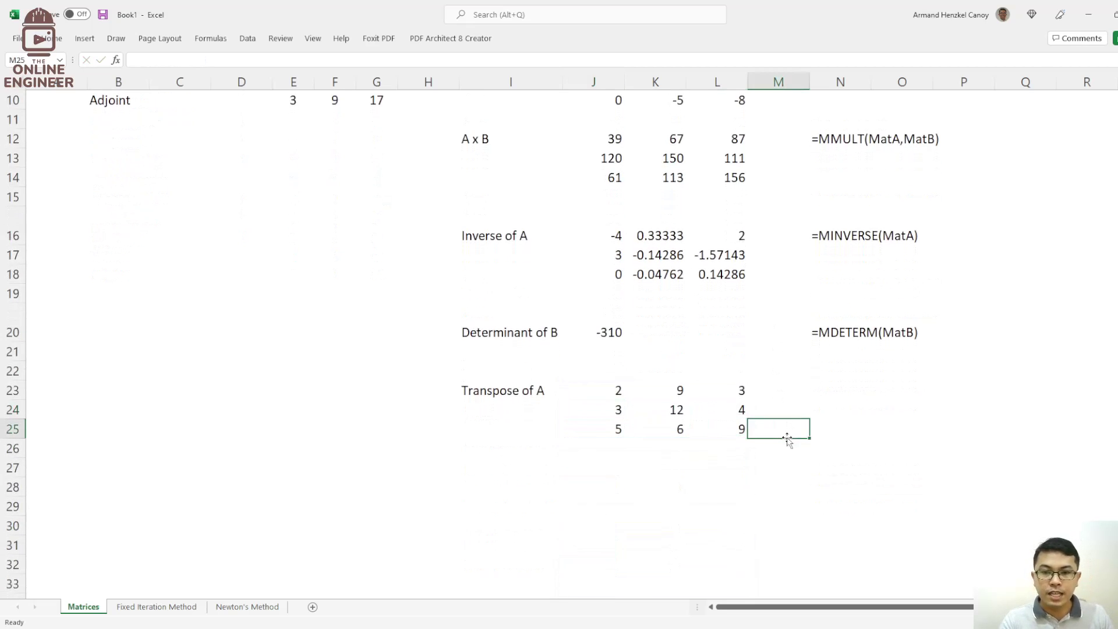
click(818, 390)
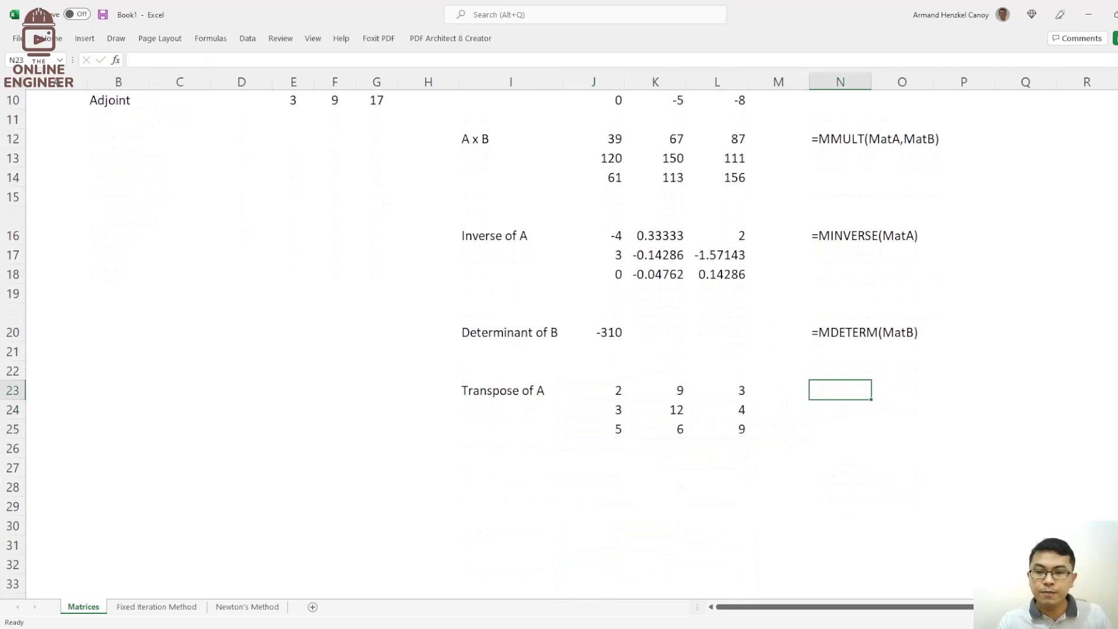
click(704, 420)
scroll(252, 327, up, 3)
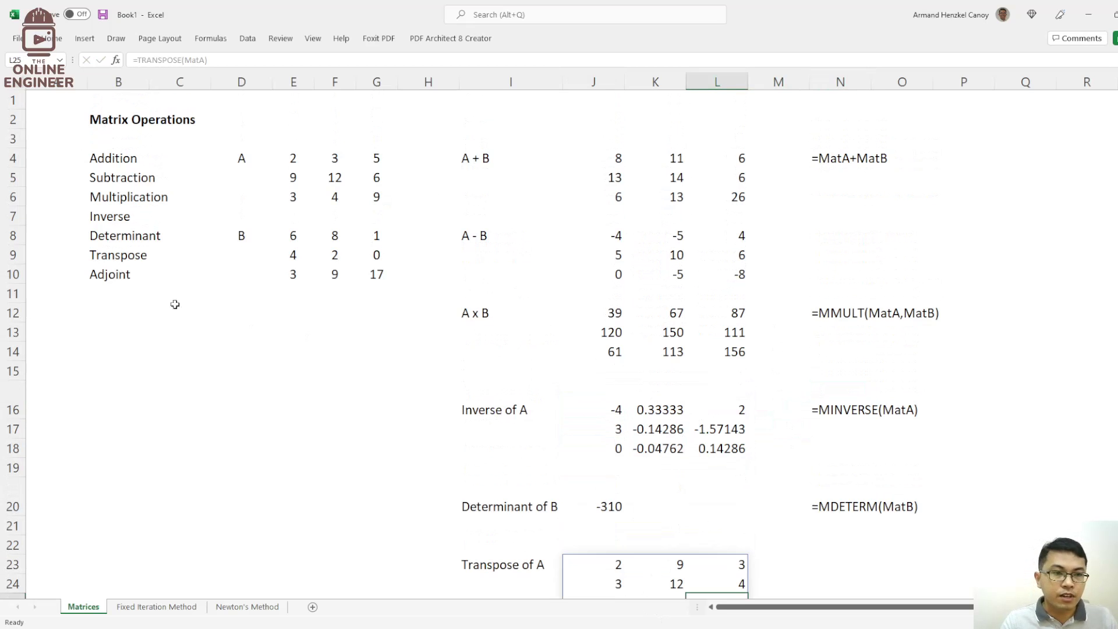
click(125, 274)
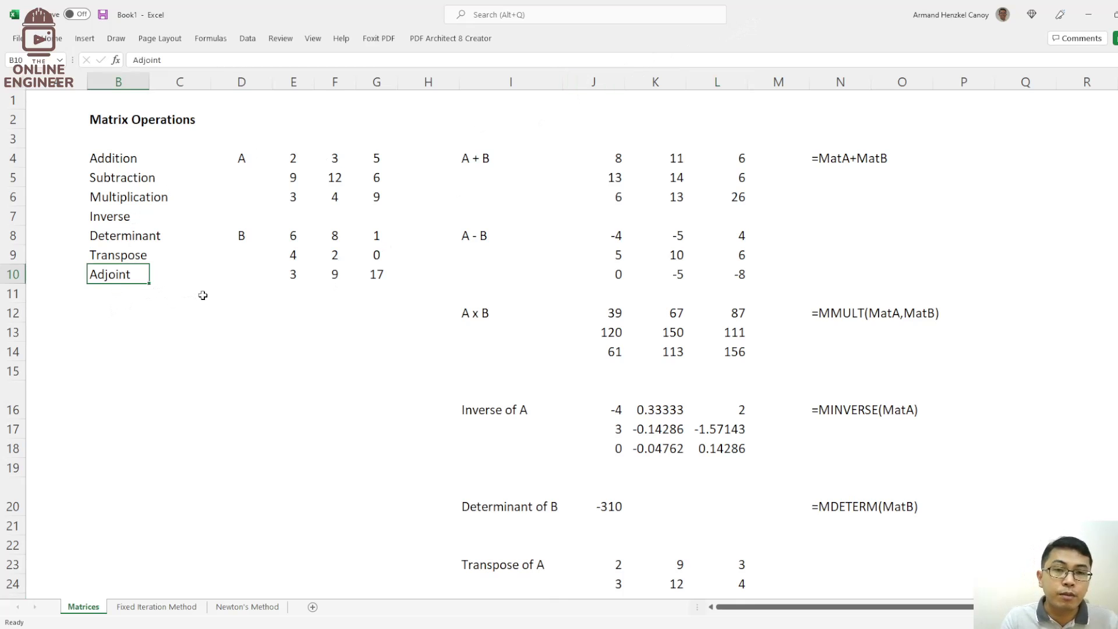
scroll(323, 344, down, 1)
scroll(317, 348, up, 1)
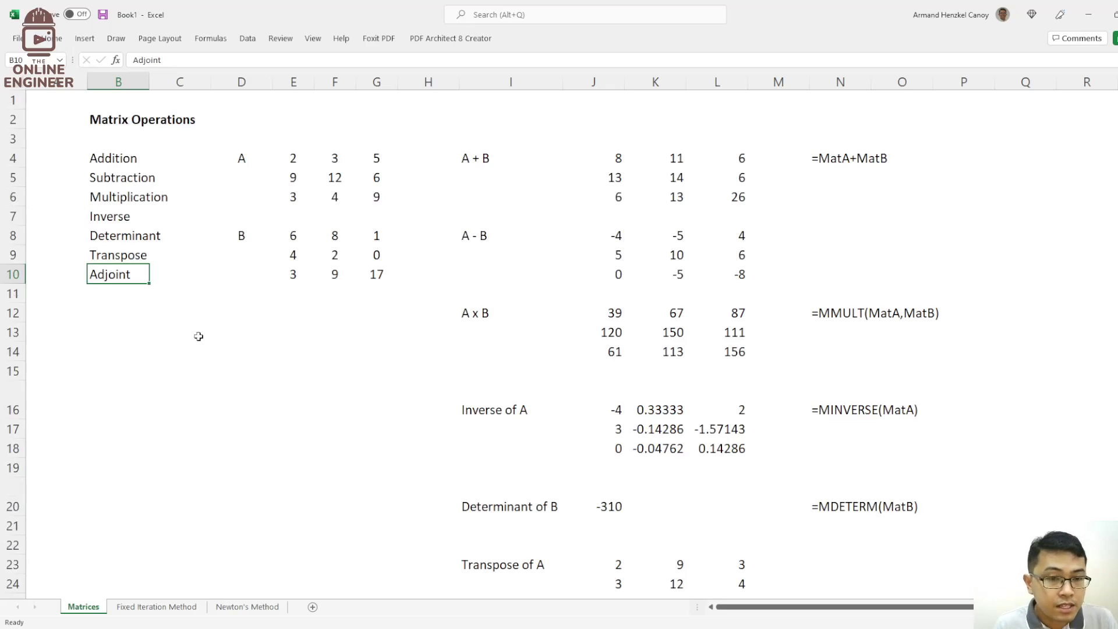
scroll(347, 382, down, 3)
scroll(347, 382, up, 3)
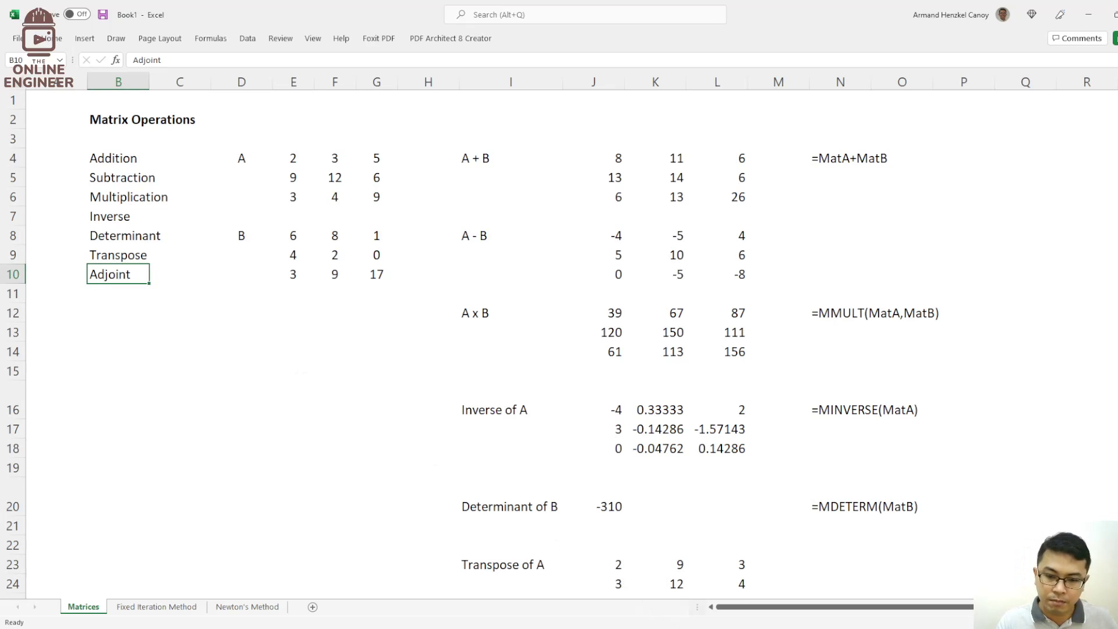
Step: Switch to the web browser with the WolframAlpha input page
click(669, 627)
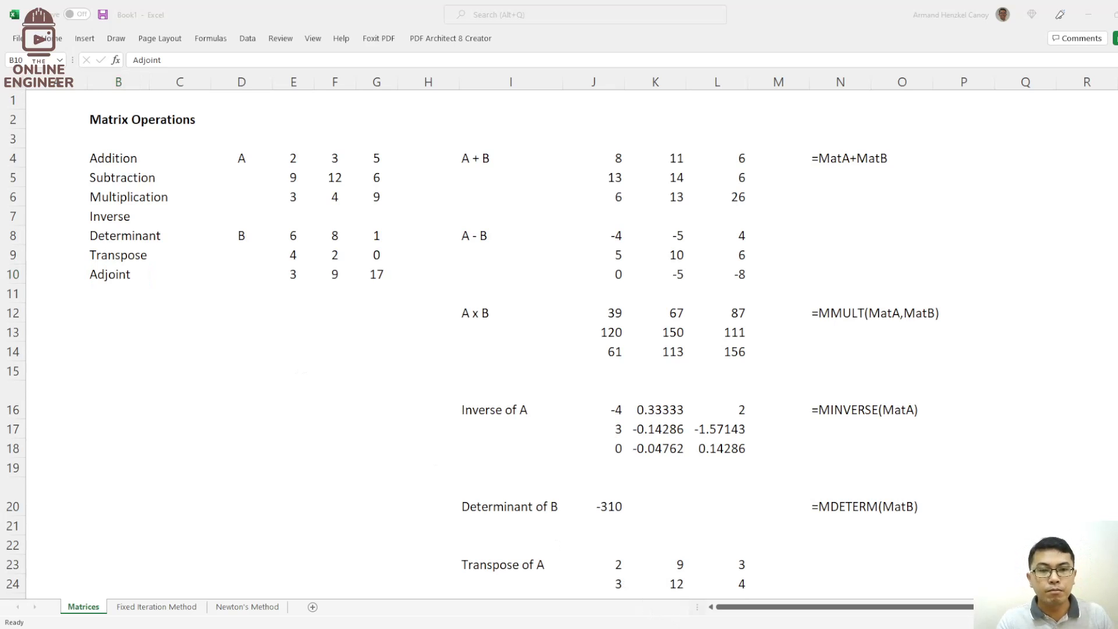
scroll(472, 346, down, 3)
scroll(472, 346, up, 3)
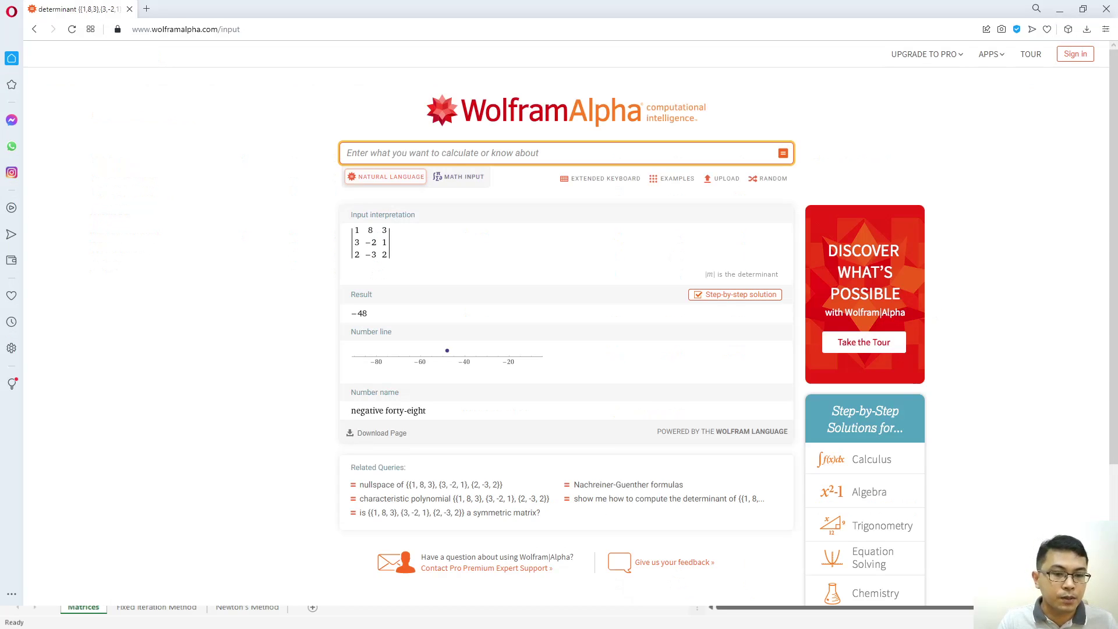
click(250, 29)
drag(219, 29, 280, 29)
drag(670, 29, 131, 29)
key(BackSpace)
key(Return)
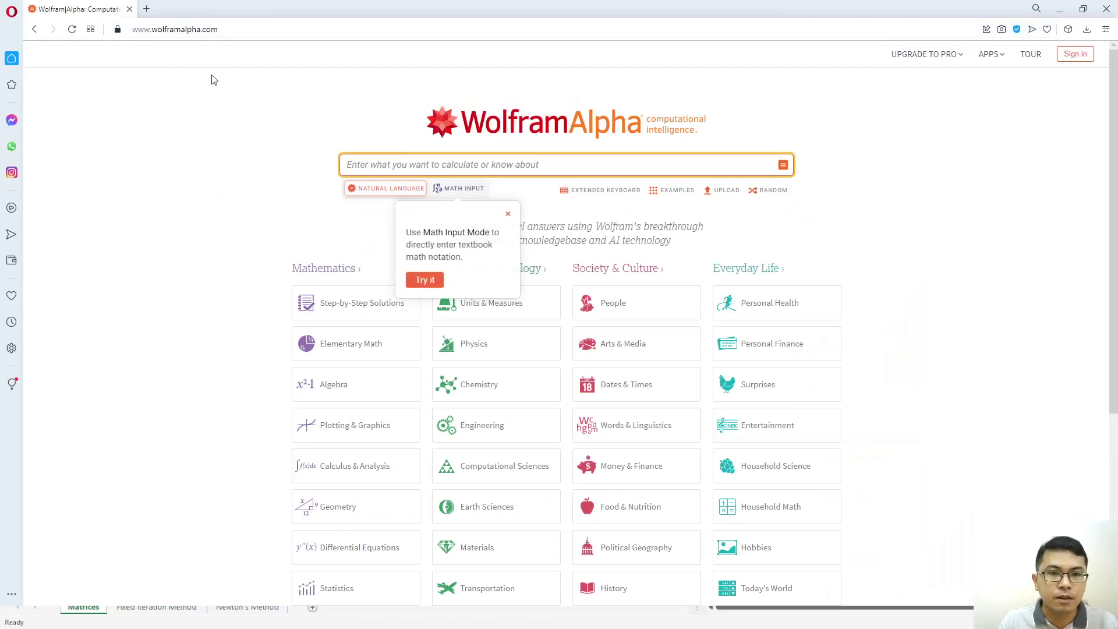
click(507, 214)
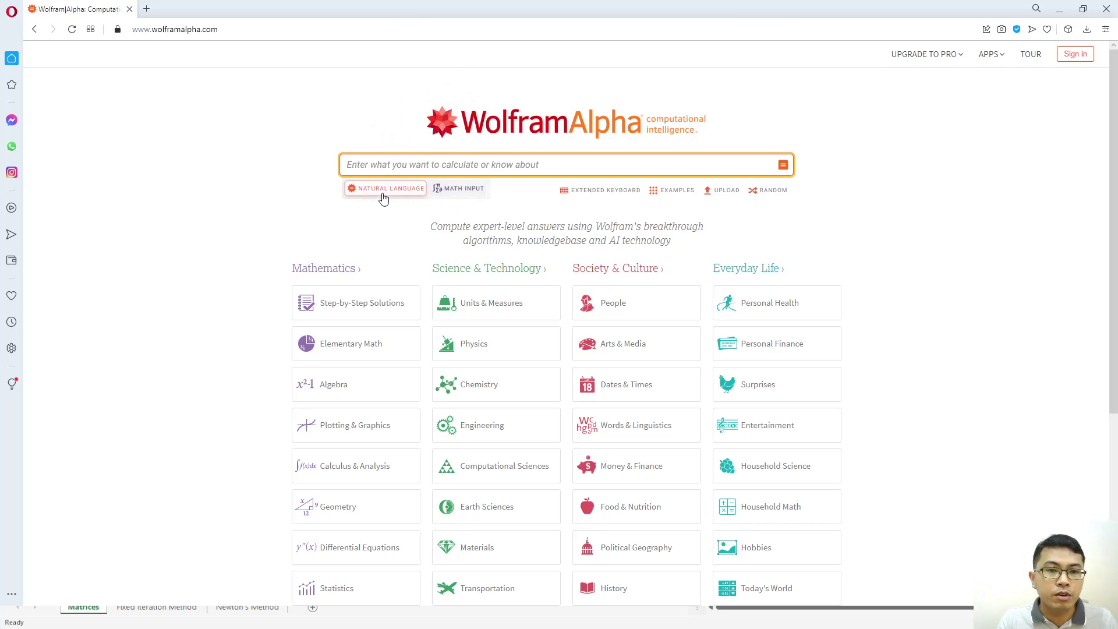
Step: In Natural Language mode, enter the query template adjoint {{},{},{}} with three empty rows, ready for filling the first row
click(446, 194)
click(411, 189)
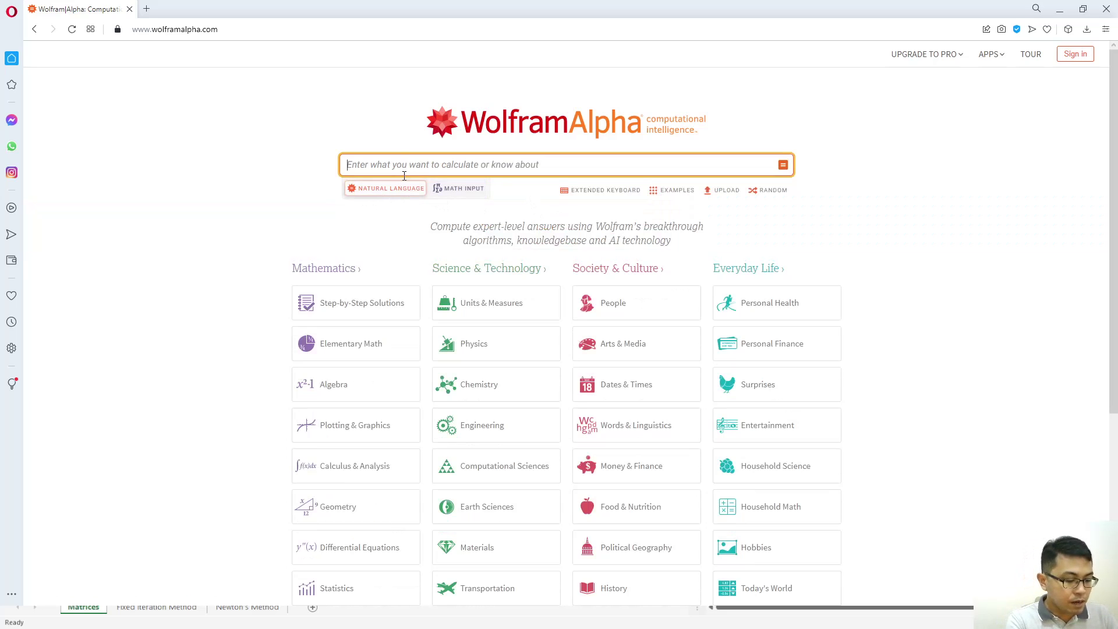
text(adjoint)
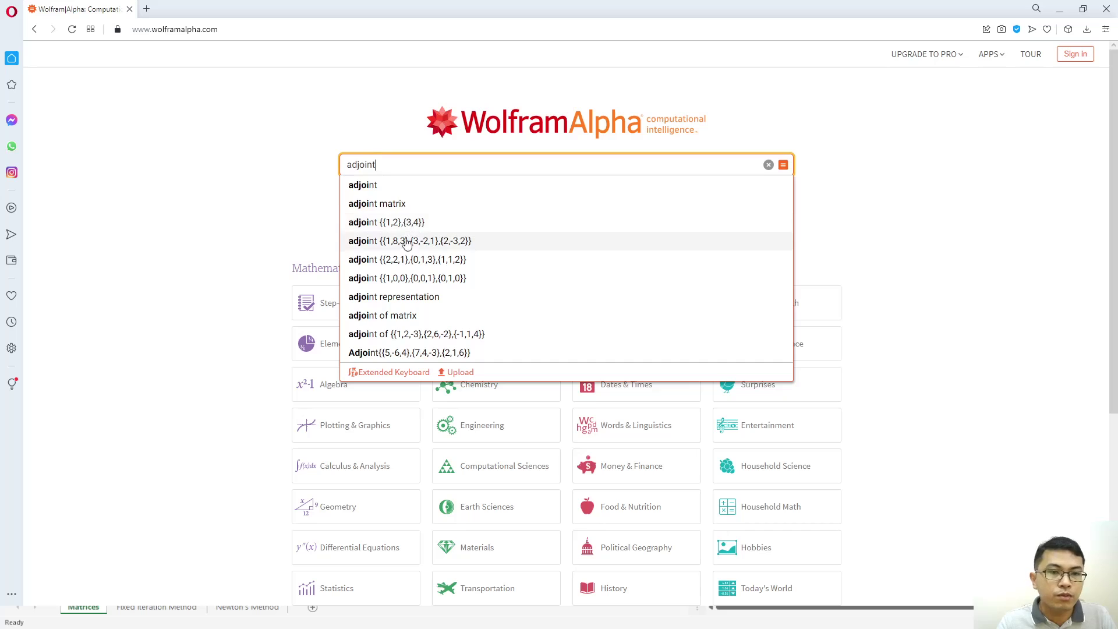
click(395, 164)
text({)
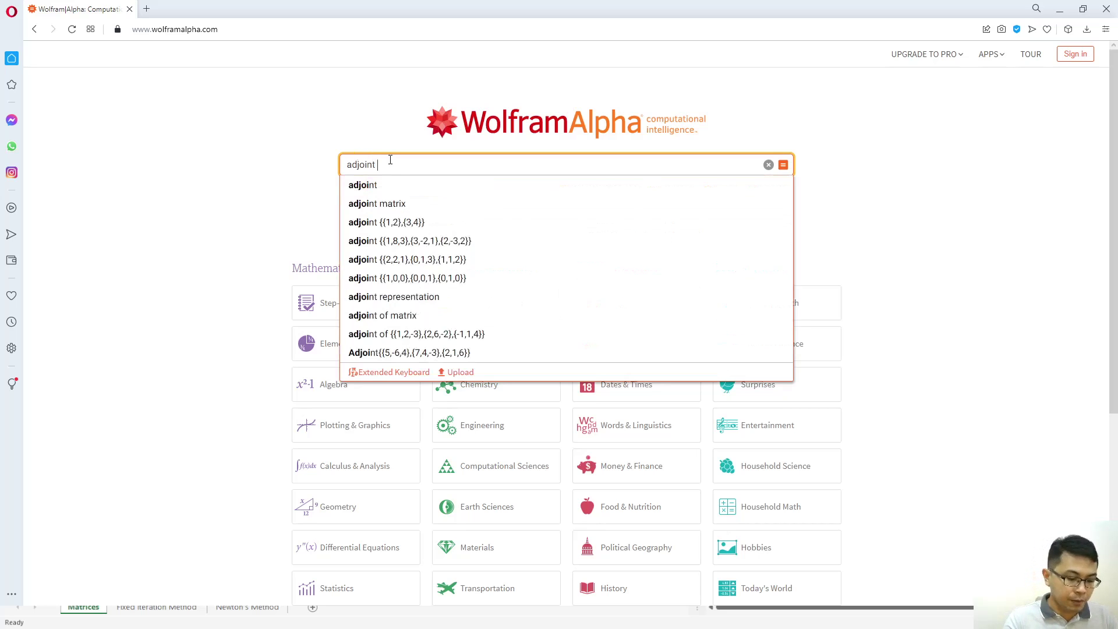
text({)
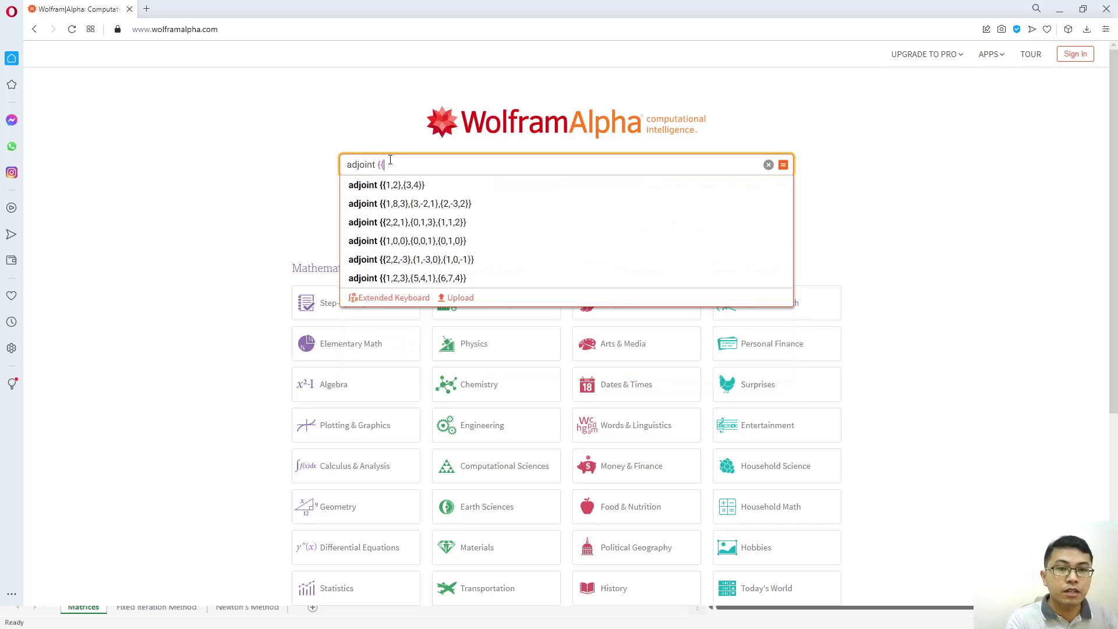
text(},)
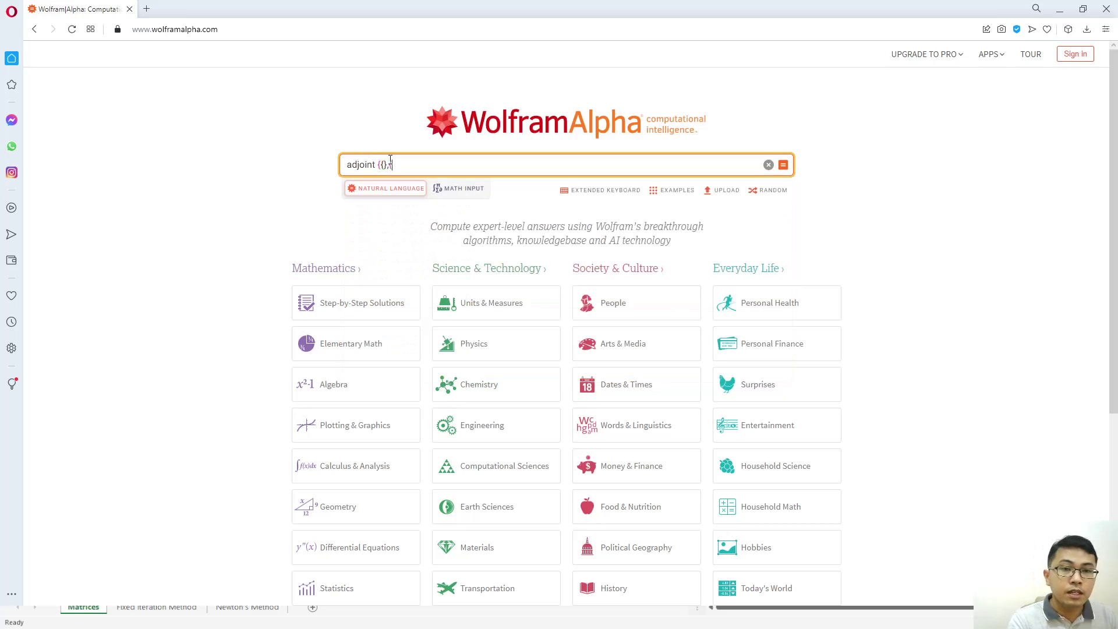
text({},{}})
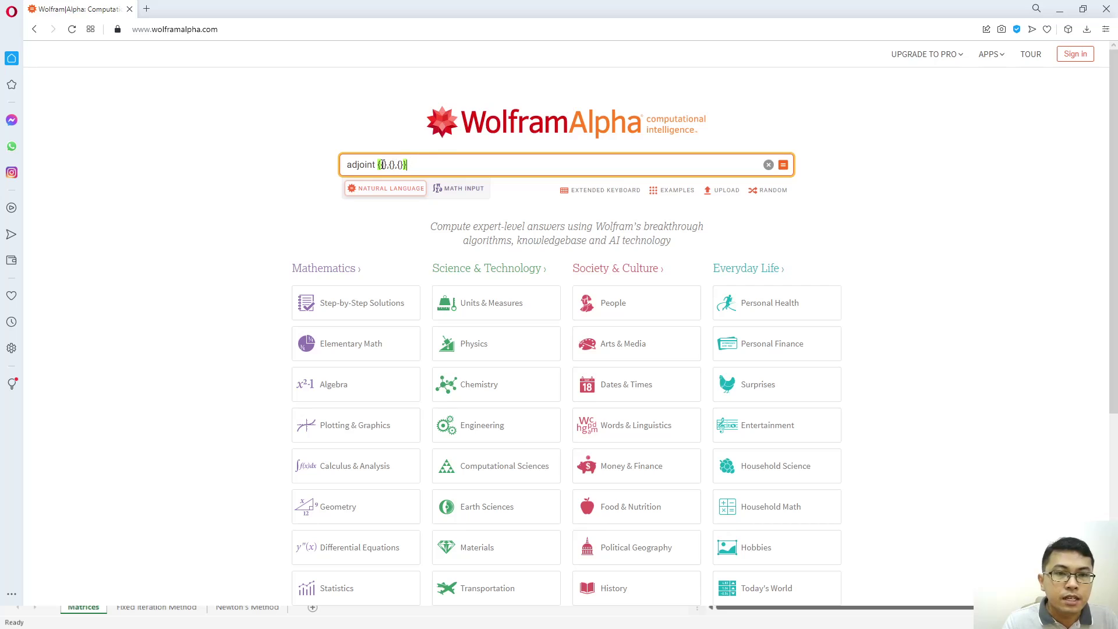
click(383, 165)
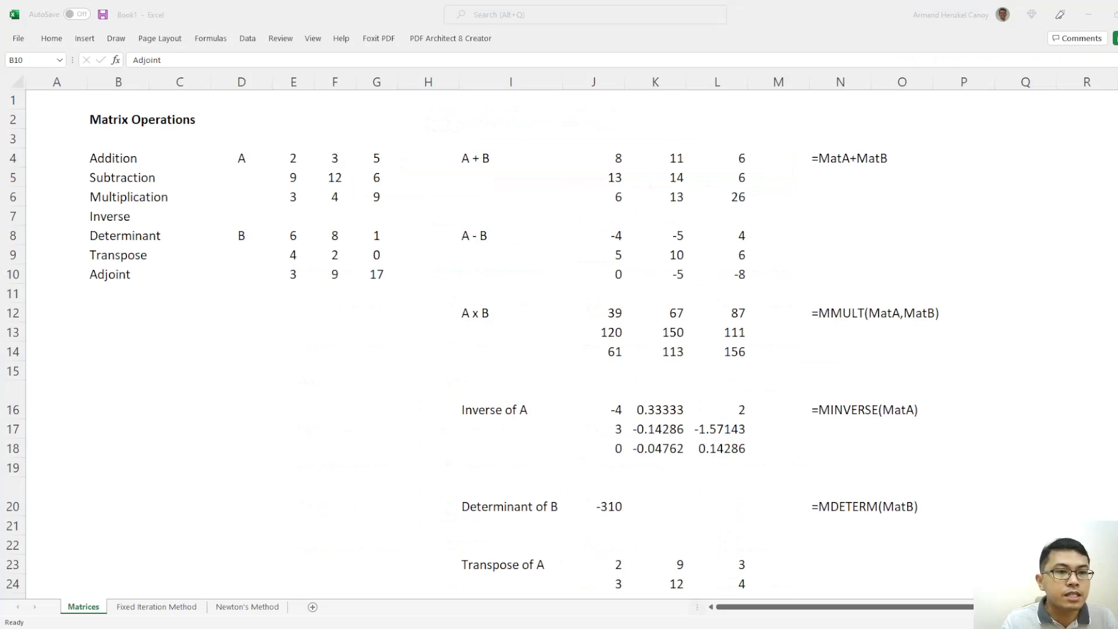
Step: Switch to the Excel worksheet and select matrix A in E4:G6 to read its entries
scroll(517, 387, down, 6)
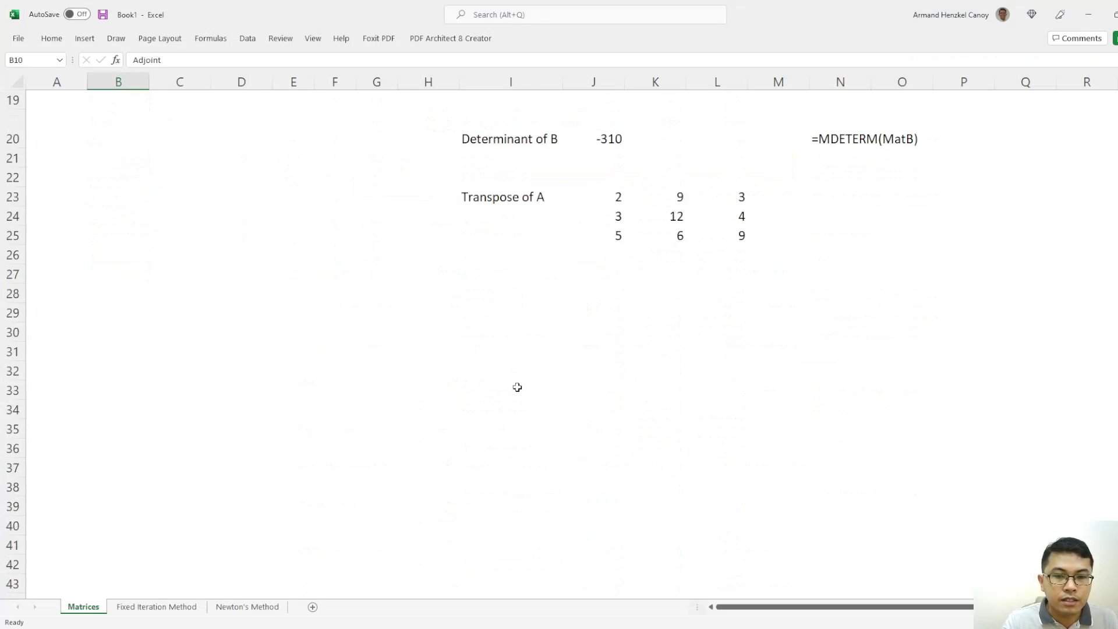
scroll(517, 388, up, 6)
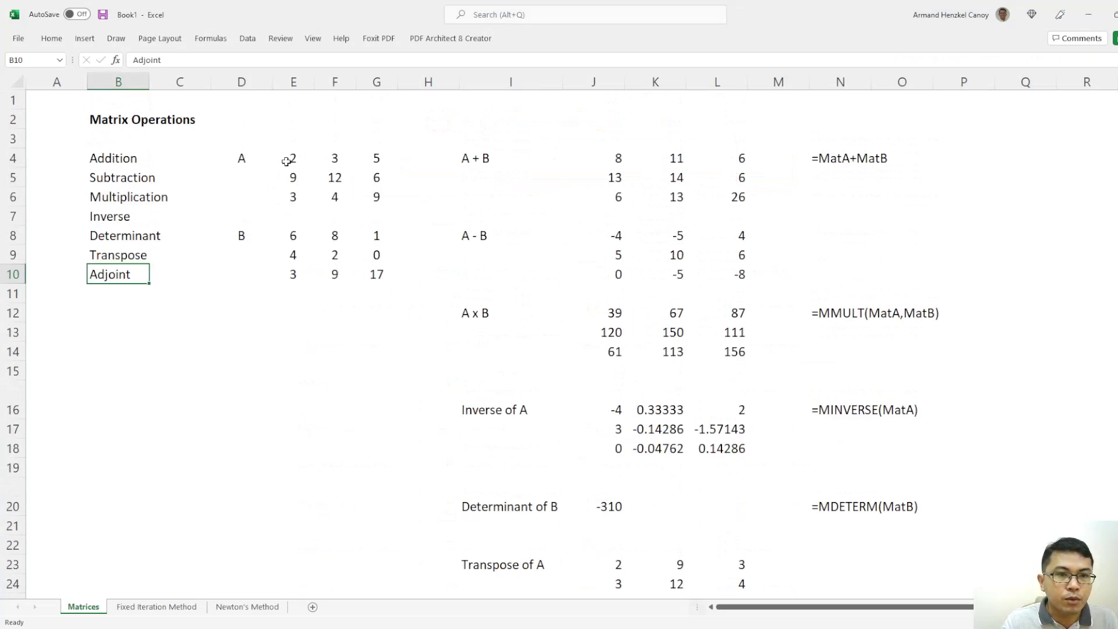
drag(292, 159, 400, 206)
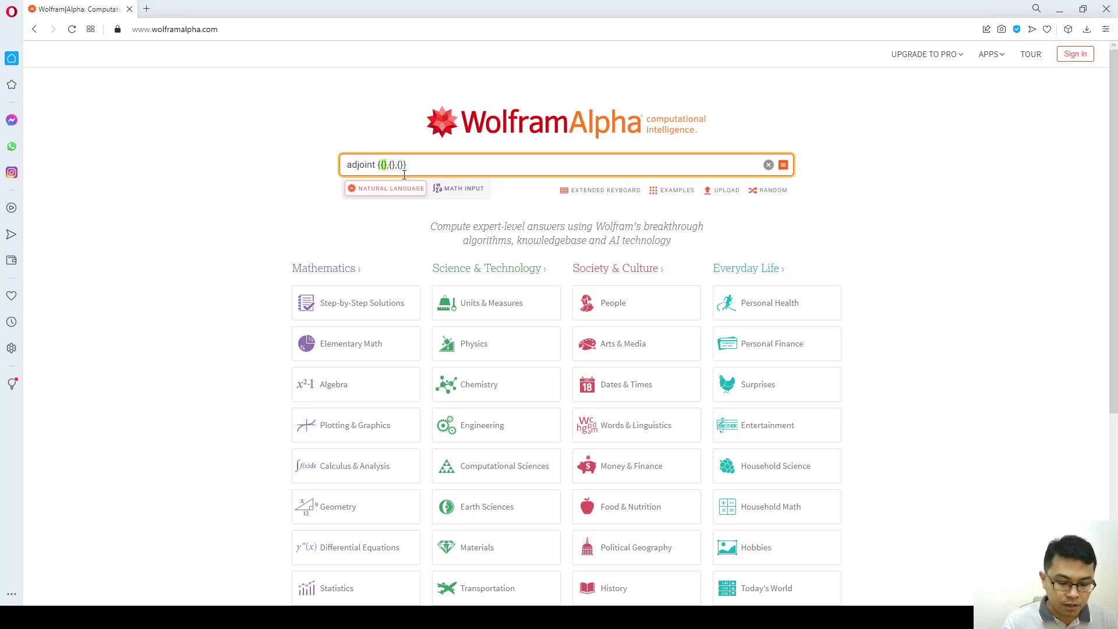
Step: Back in WolframAlpha, fill the adjoint query's rows with {2,3,5}, {9,12,6} and {3,4,9}, and compute it
text(2,3,5)
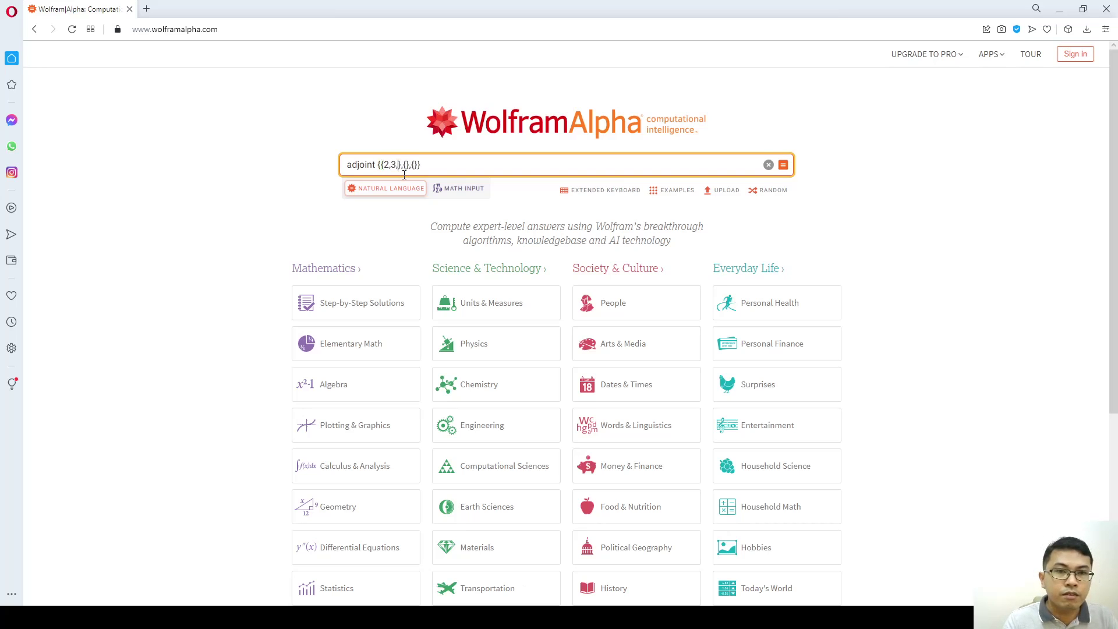
key(Right)
key(Right)
key(Right)
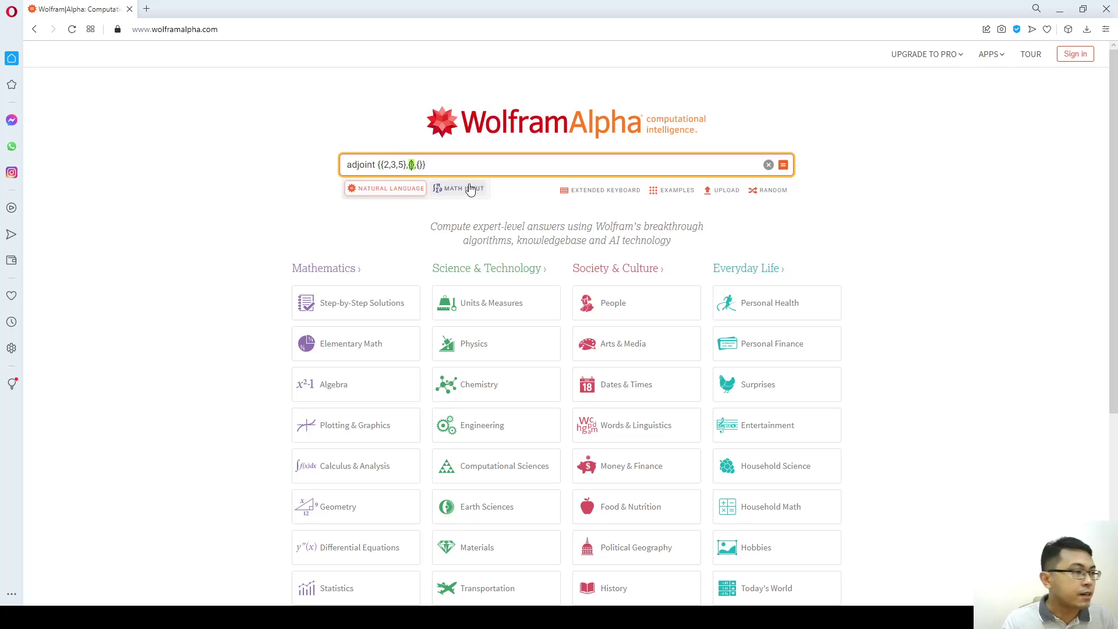
text(9,12)
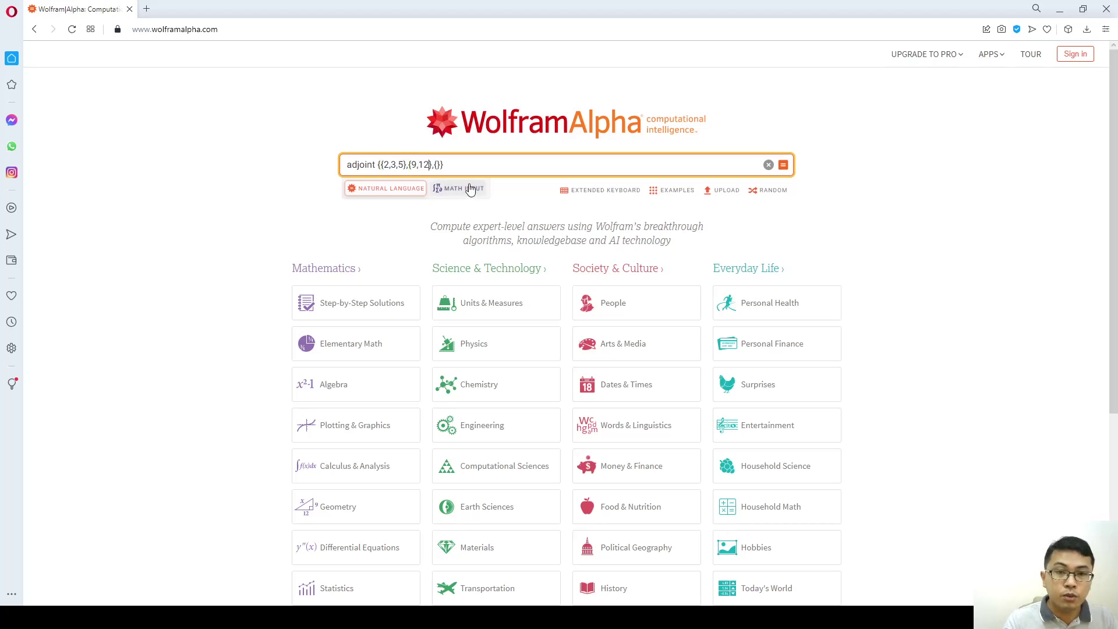
text(,6)
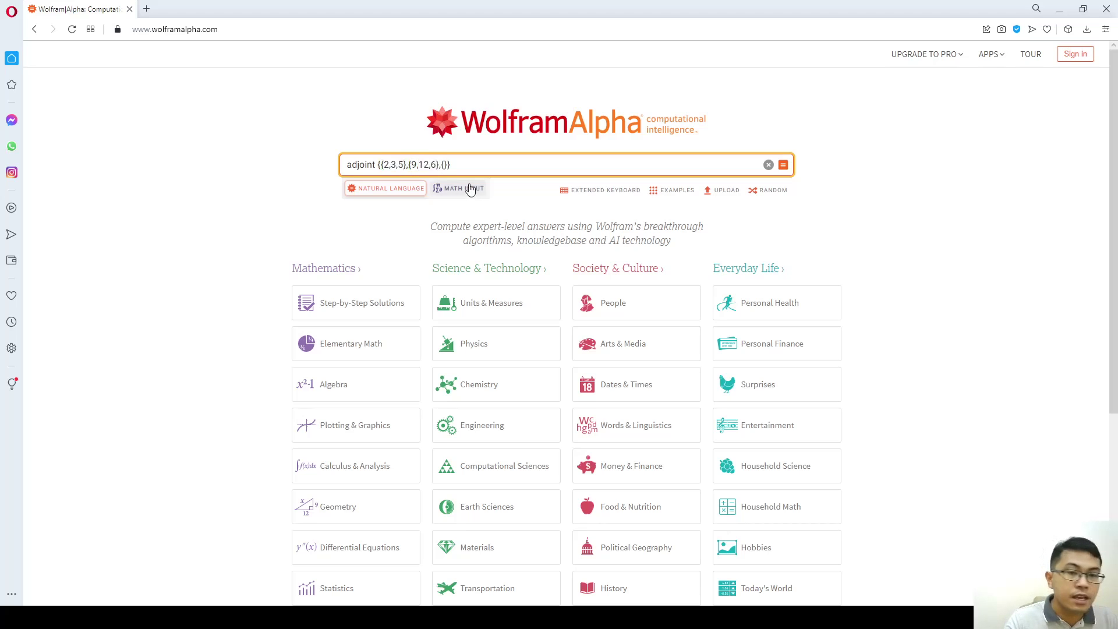
click(444, 168)
text(3,4,9)
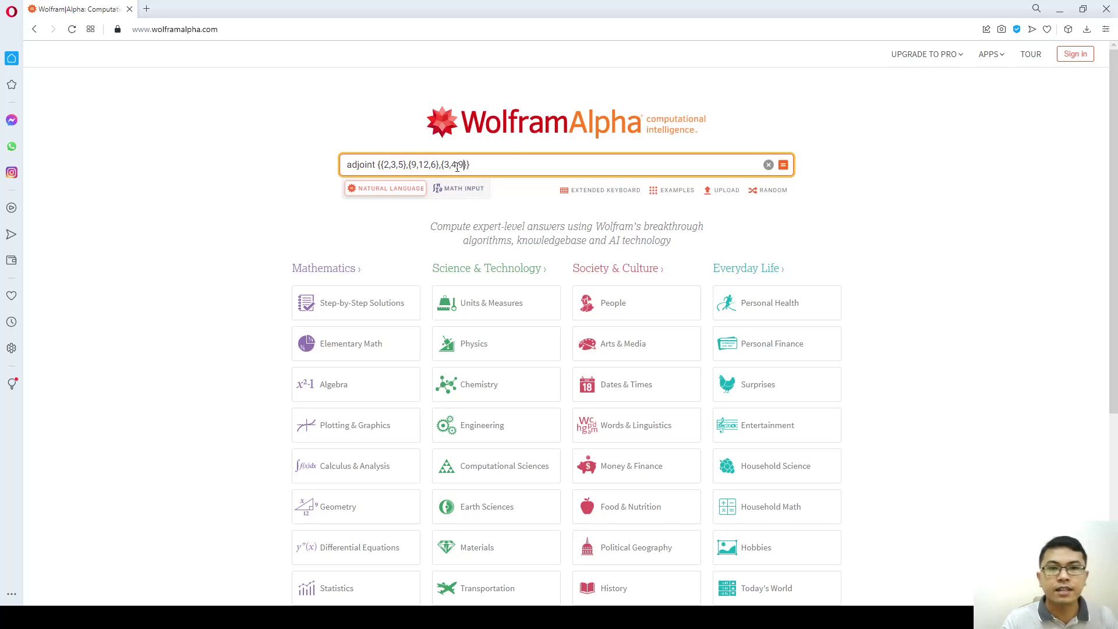
key(Return)
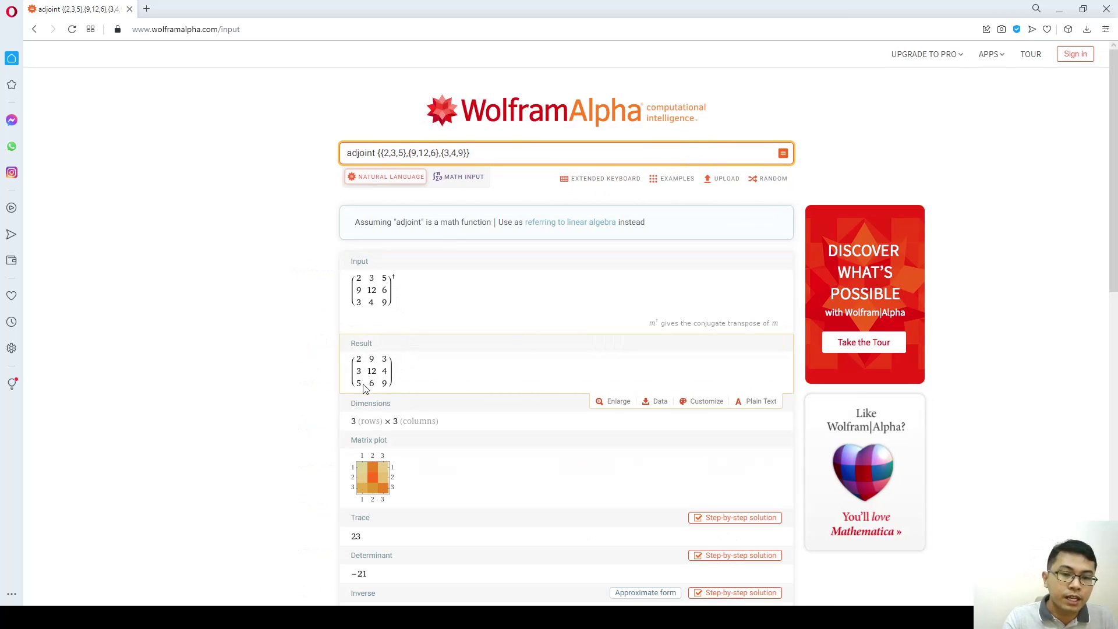
Step: Replace adjoint with determinant in the query and compute determinant {{2,3,5},{9,12,6},{3,4,9}}
double_click(360, 153)
text(determi)
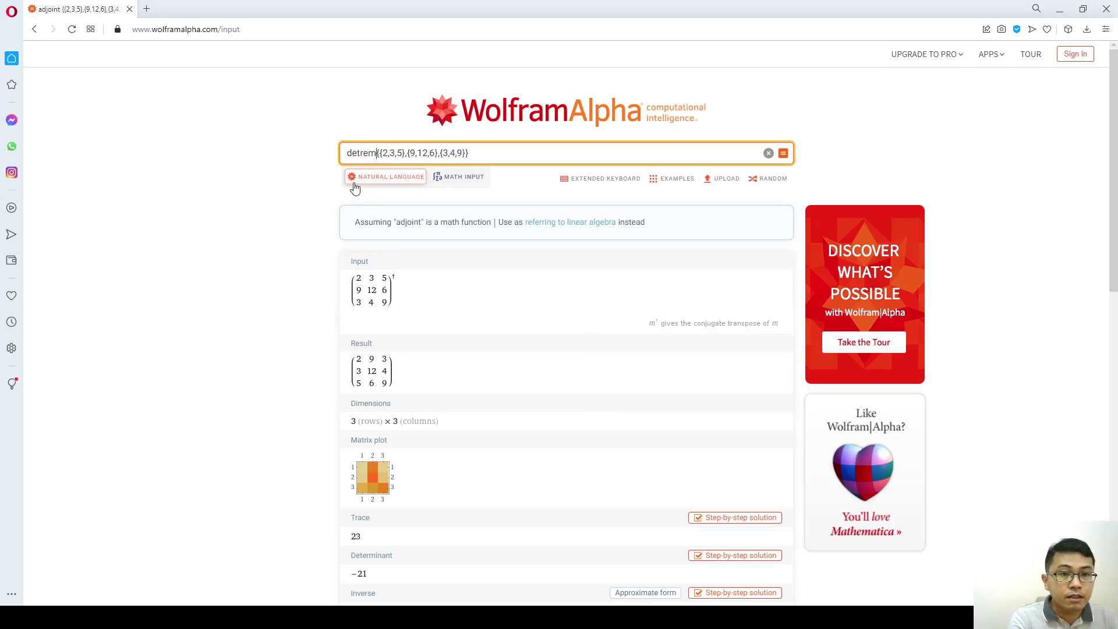
text(nant)
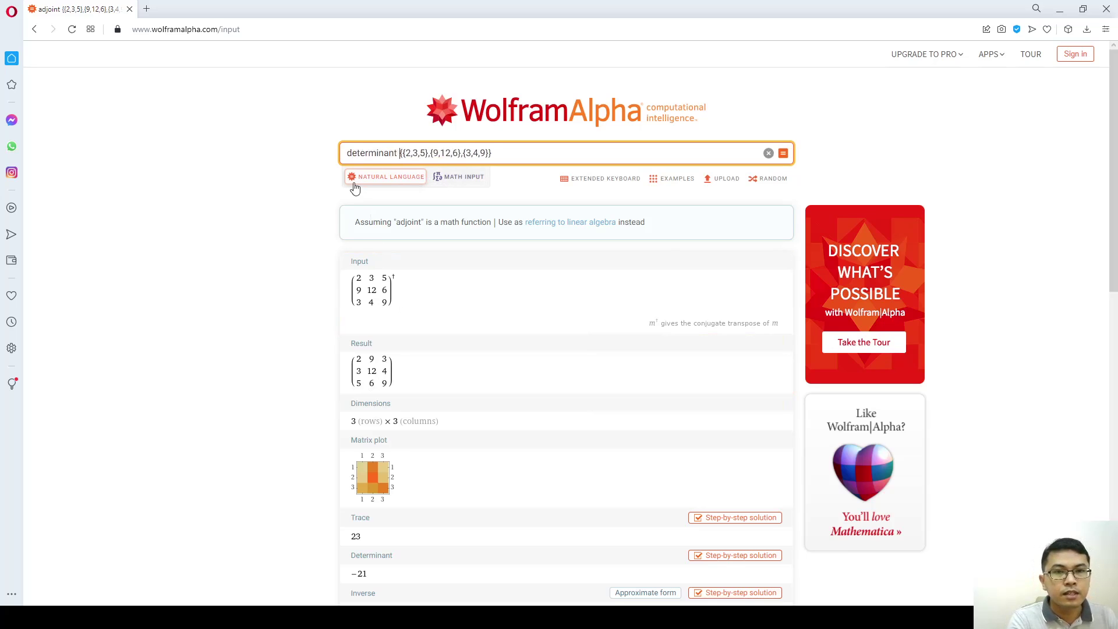
key(Return)
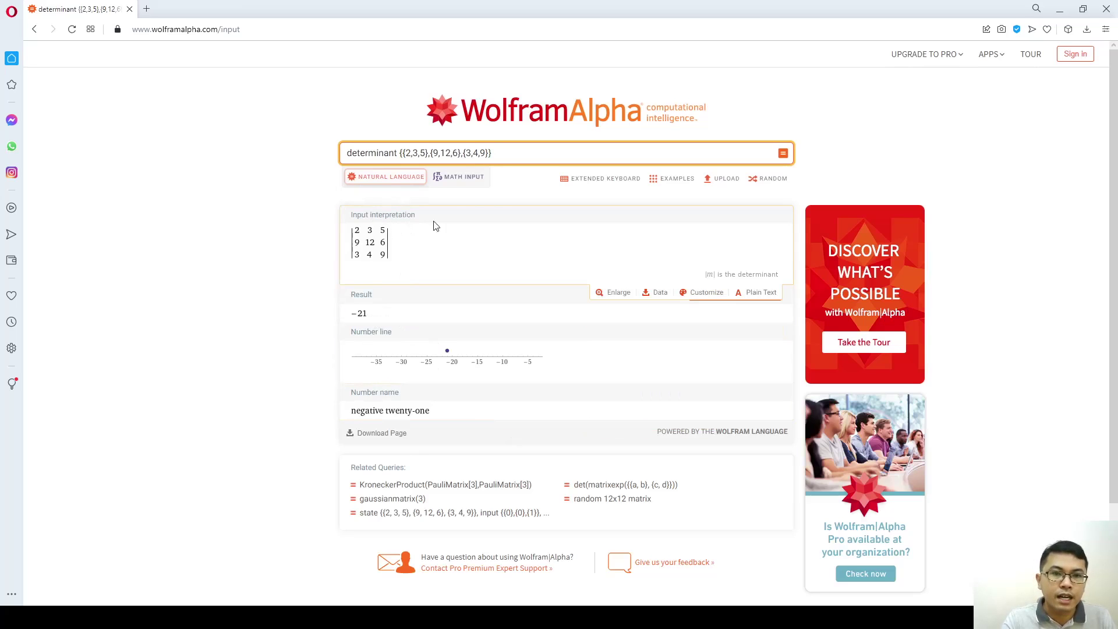
Step: Compute inverse {{2,3,5},{9,12,6},{3,4,9}} by changing the operation word, and switch the query to Math Input mode
double_click(398, 152)
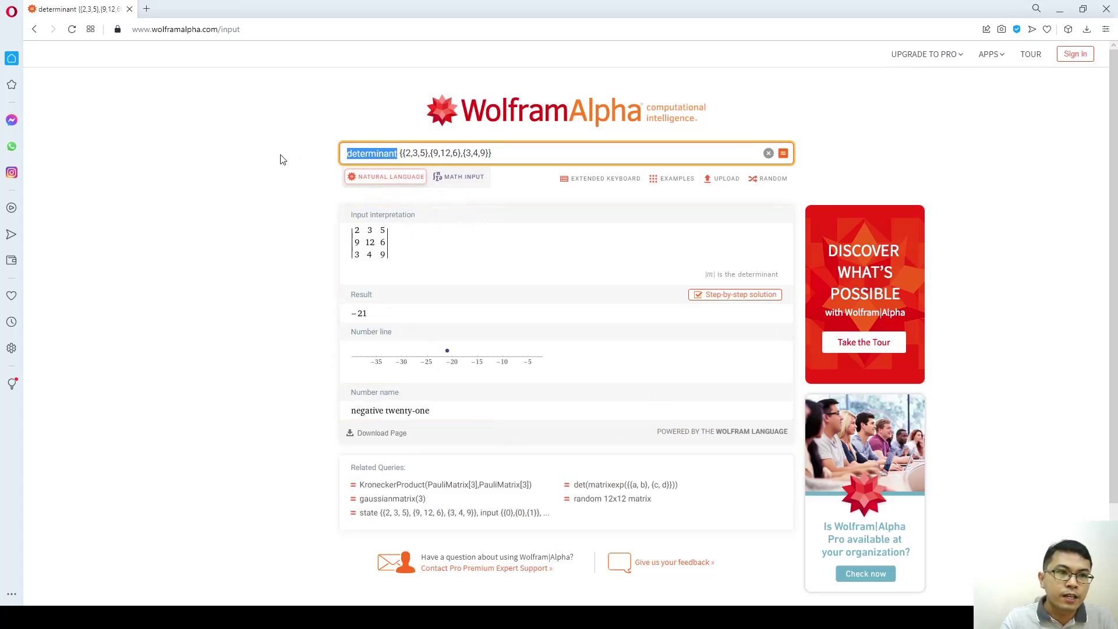
text(inverse)
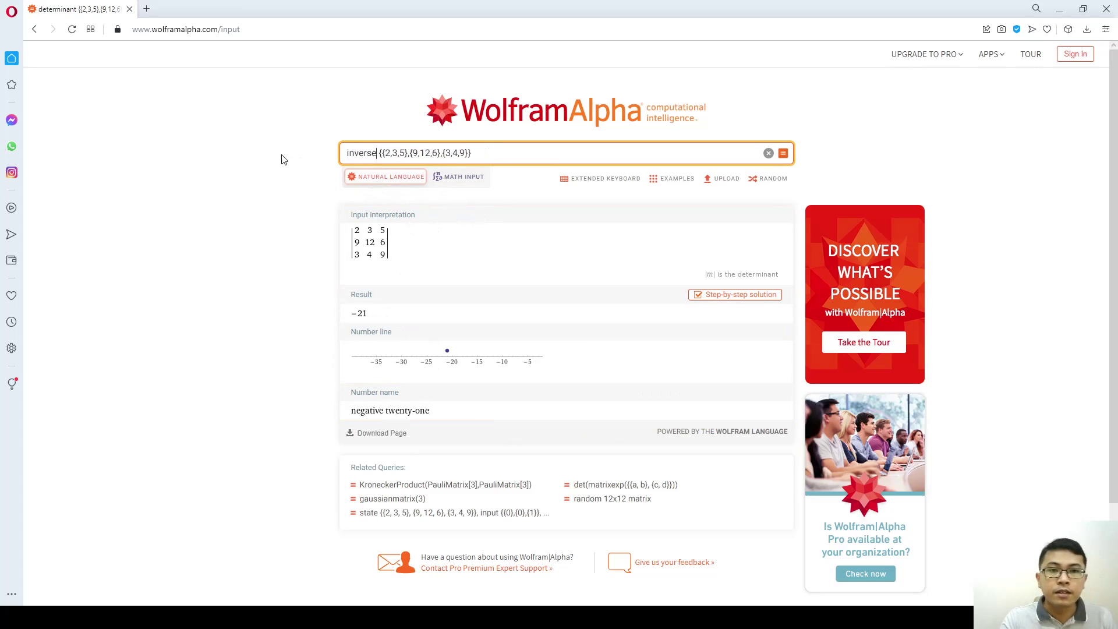
key(Return)
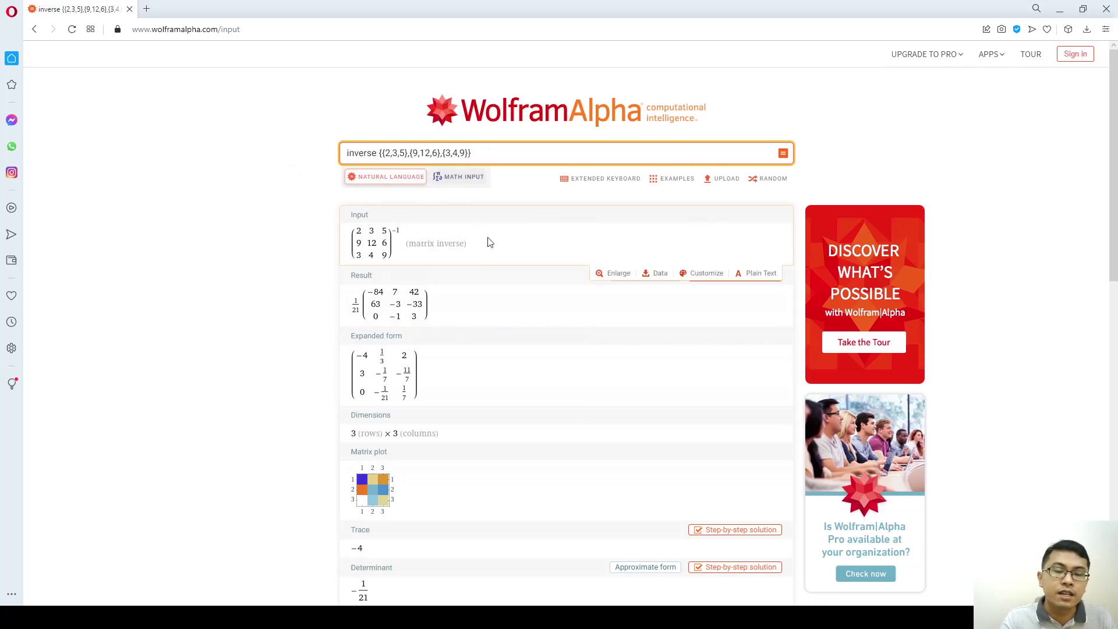
click(462, 183)
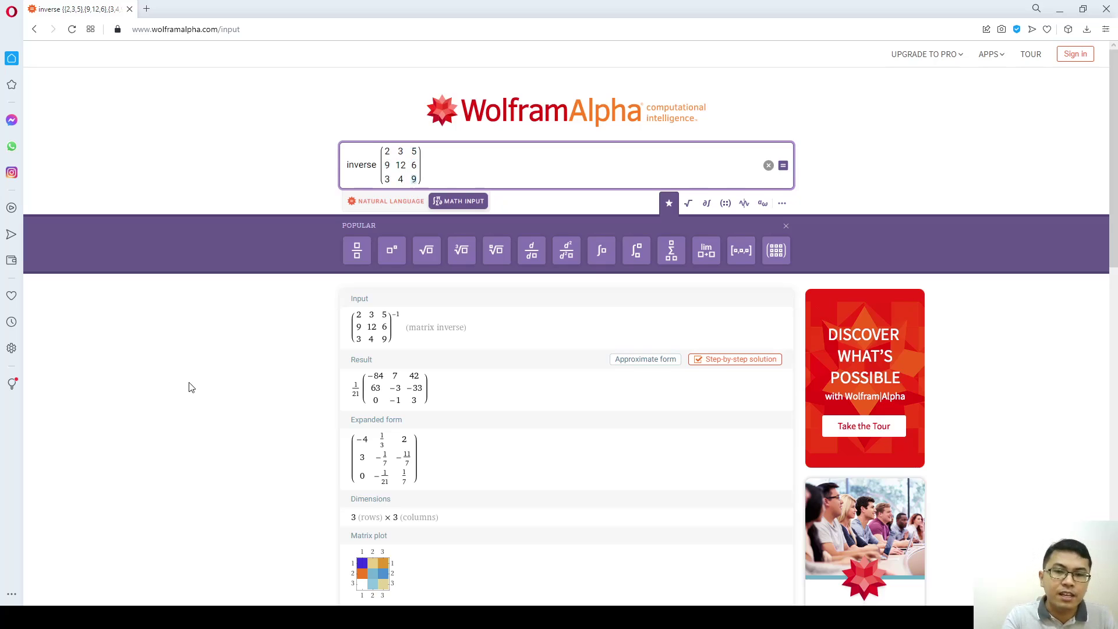
Step: Examine the inverse's full results, including trace, determinant, characteristic polynomial, eigenvalues, eigenvectors, diagonalization and condition number
scroll(192, 387, down, 3)
scroll(208, 364, down, 4)
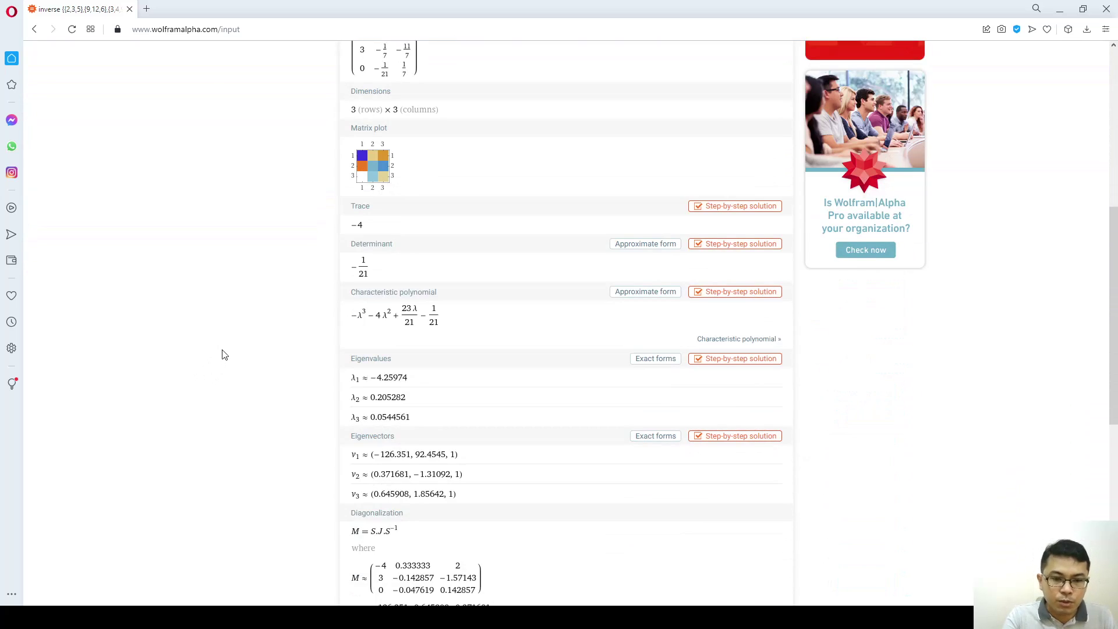
scroll(220, 355, up, 7)
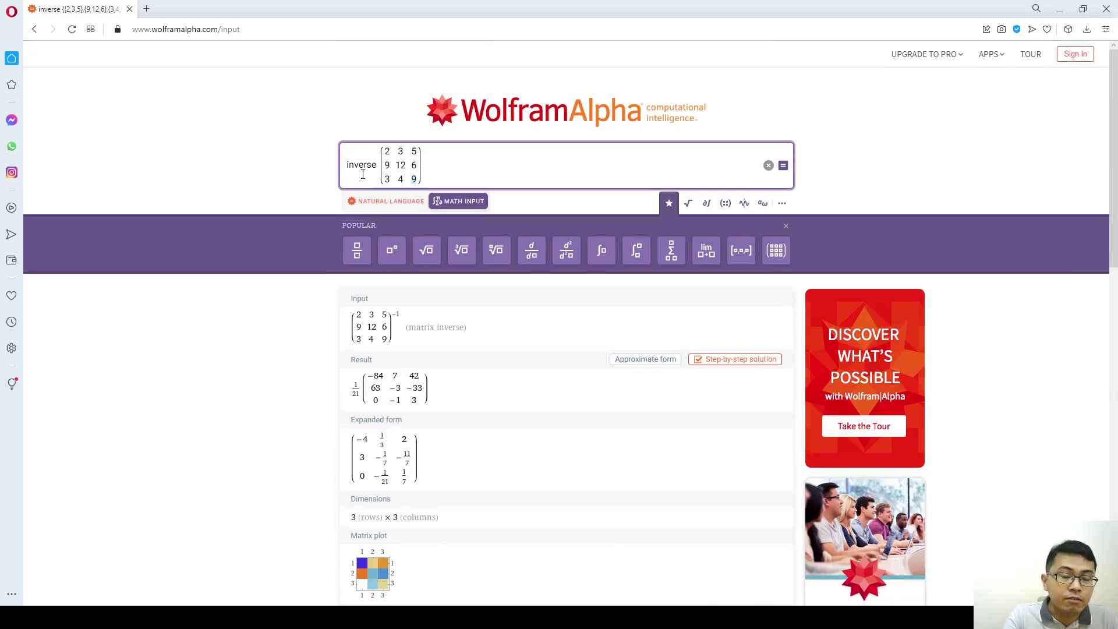
scroll(335, 270, down, 7)
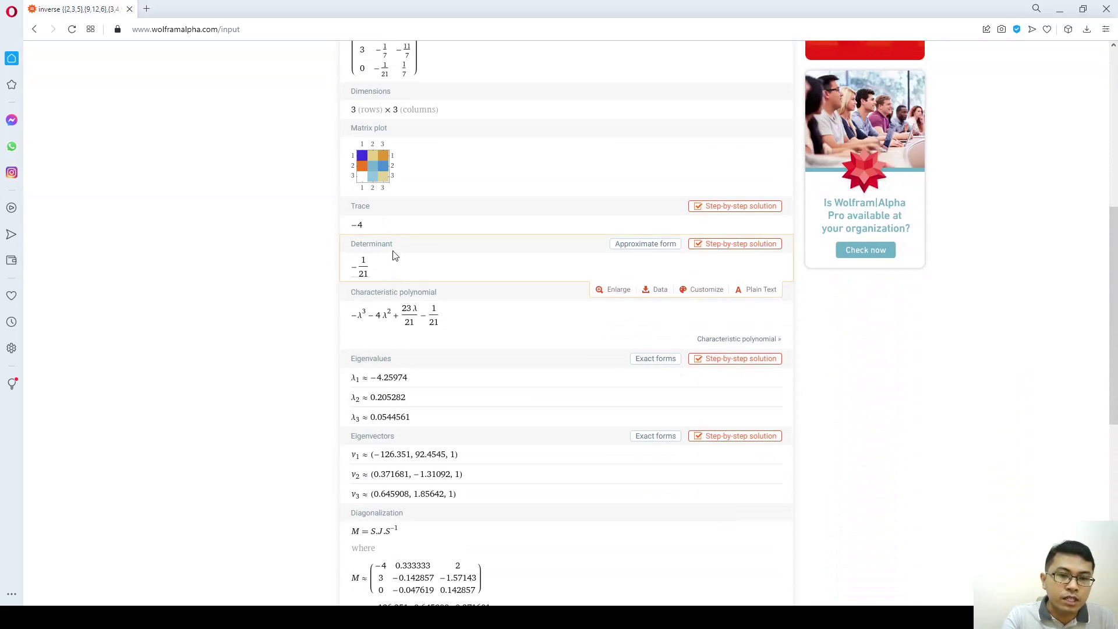
scroll(358, 341, down, 1)
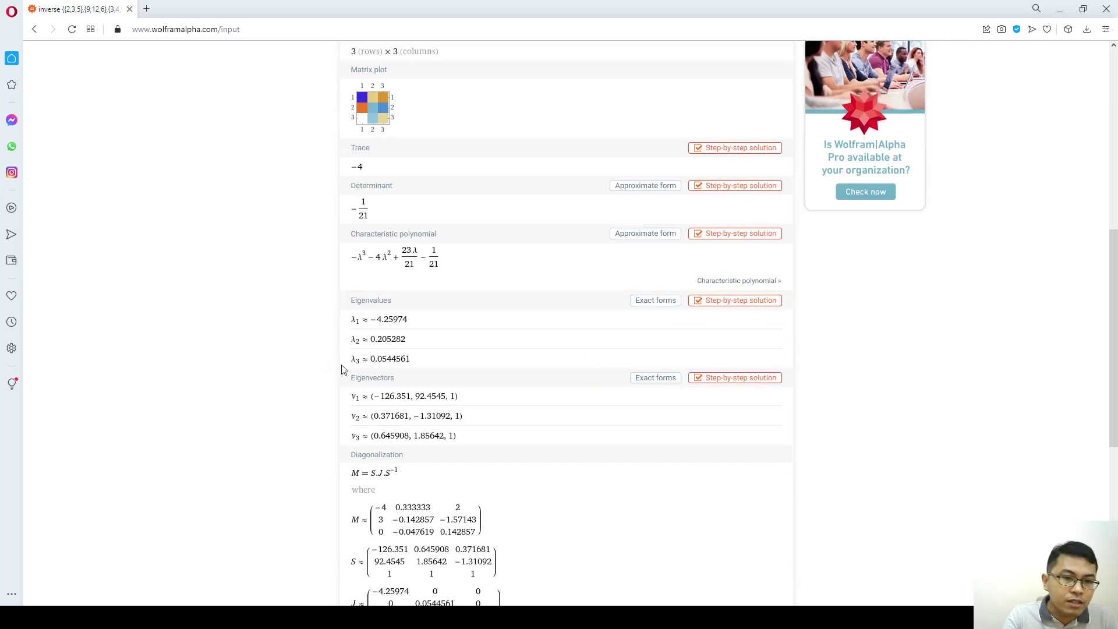
scroll(349, 364, down, 2)
scroll(133, 342, down, 5)
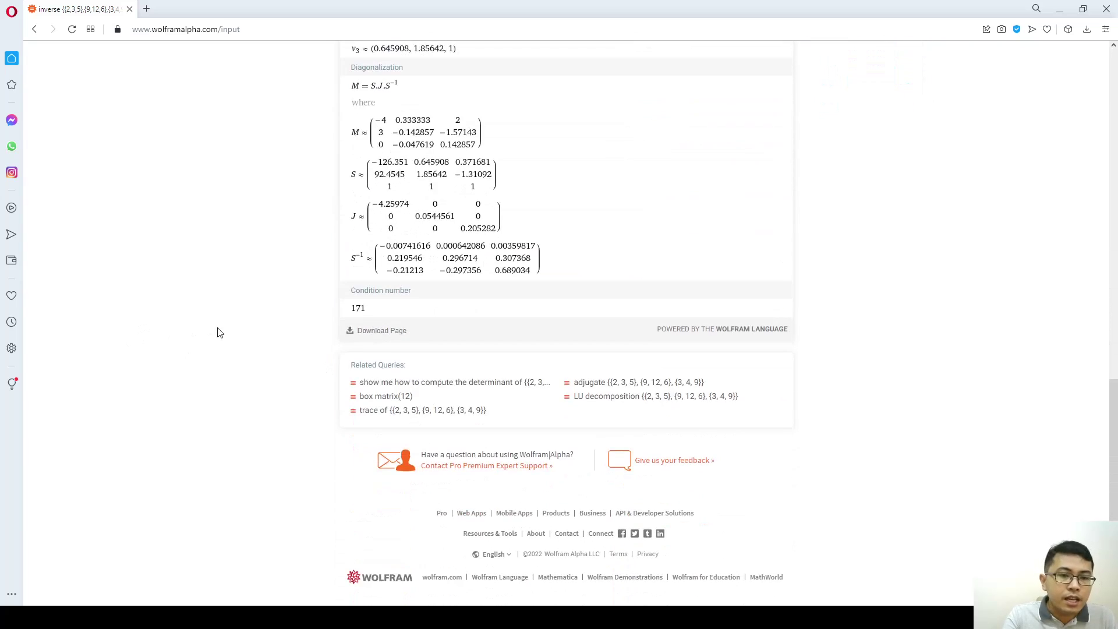
scroll(215, 332, up, 12)
scroll(218, 335, up, 3)
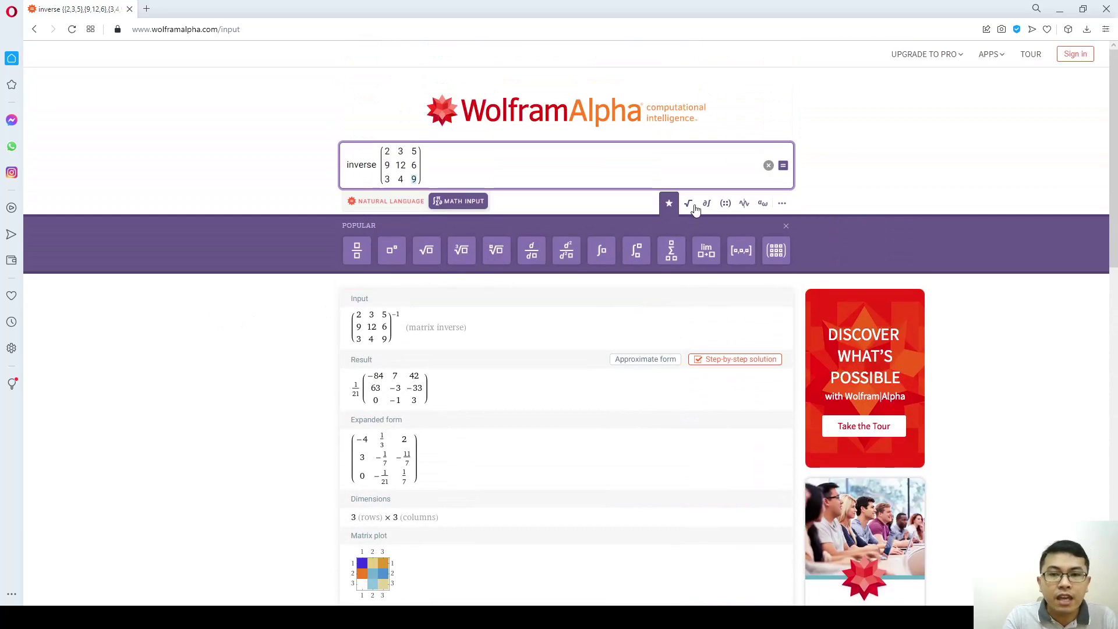
Step: Browse the Vectors & Matrices, Trigonometry and Symbols sets of Math Input, plus its additional input options
click(724, 203)
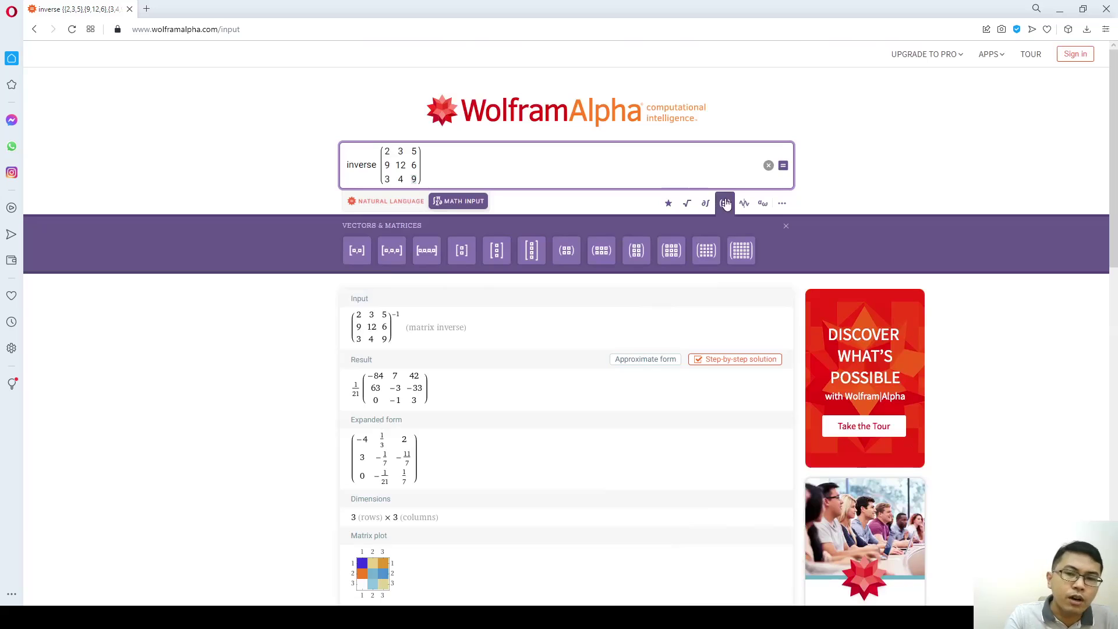
click(744, 203)
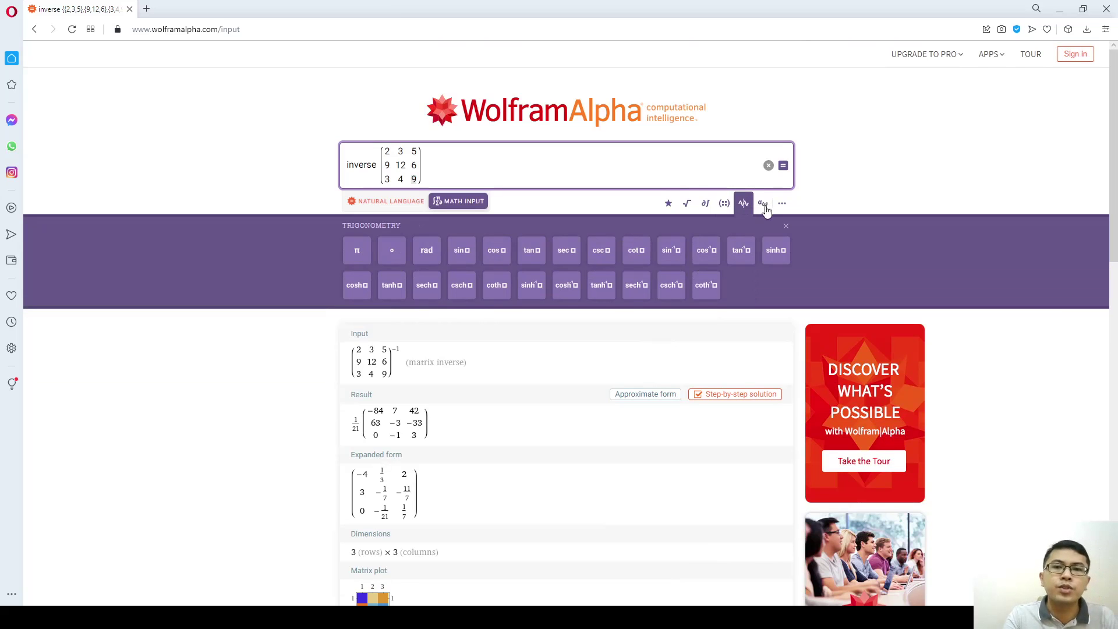
click(762, 205)
click(783, 206)
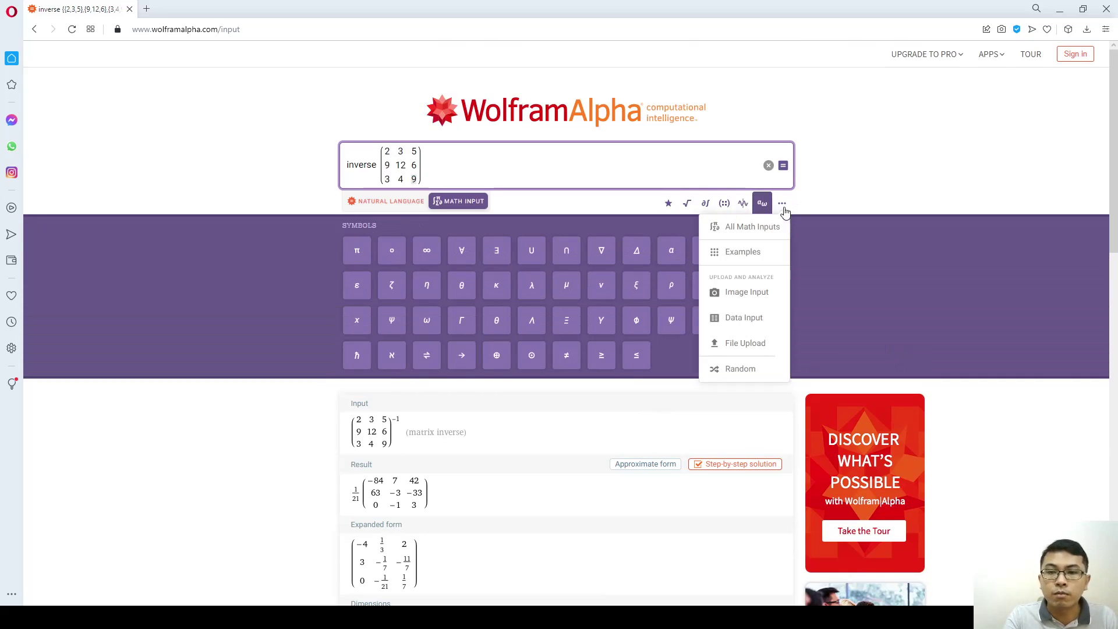
click(829, 206)
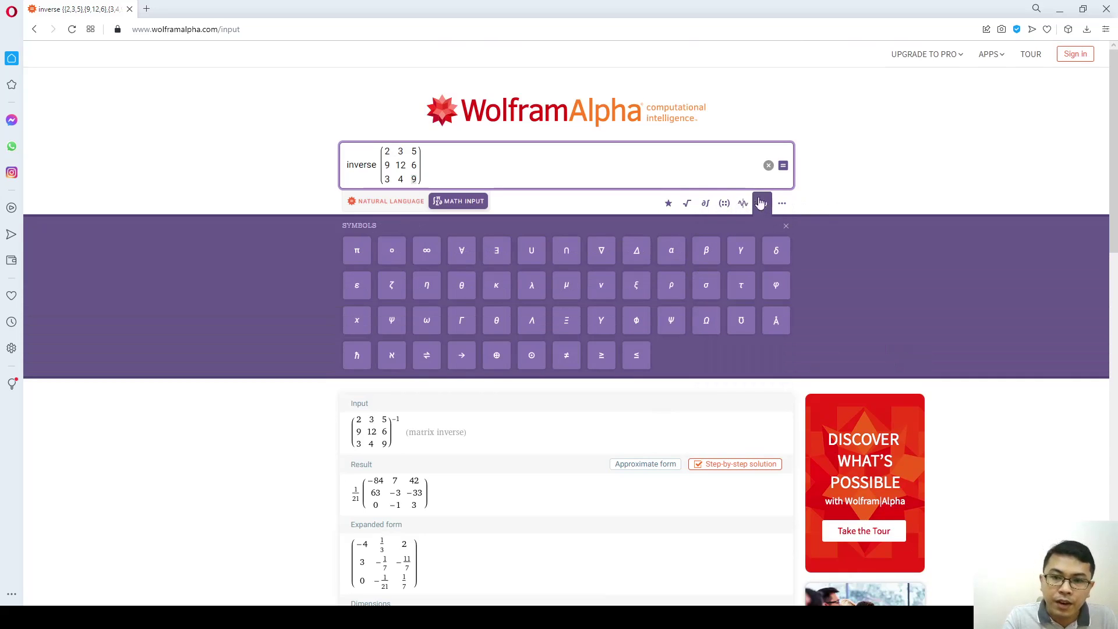
Step: Switch from WolframAlpha to the Casio calculator emulator, enter MATRIX mode and define MatA as a 3x3 matrix
click(769, 166)
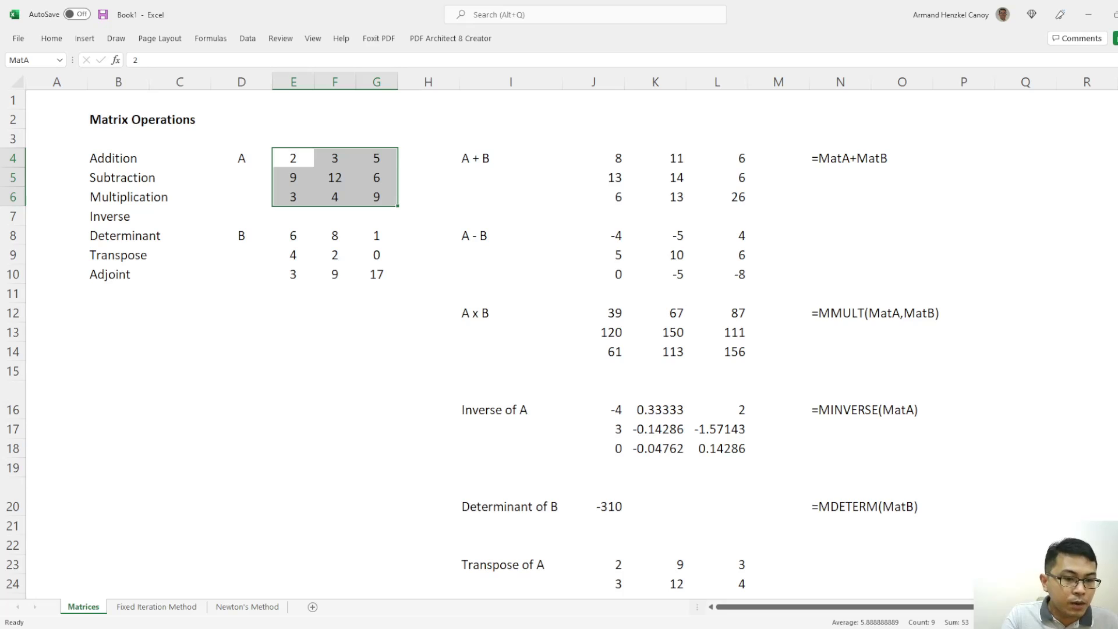
key(alt+Tab)
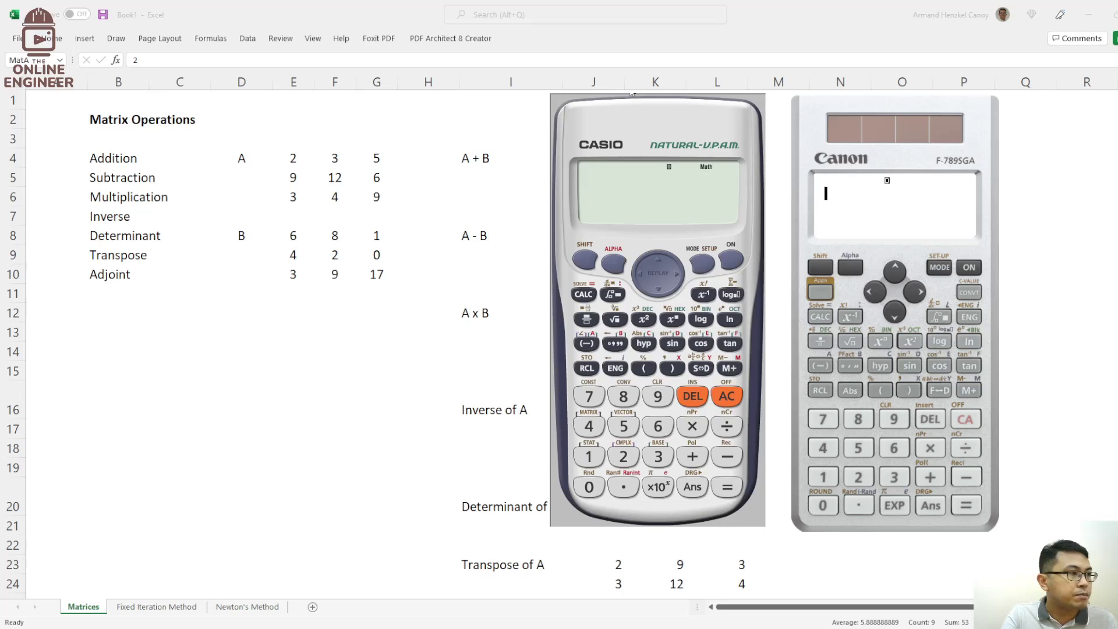
click(699, 269)
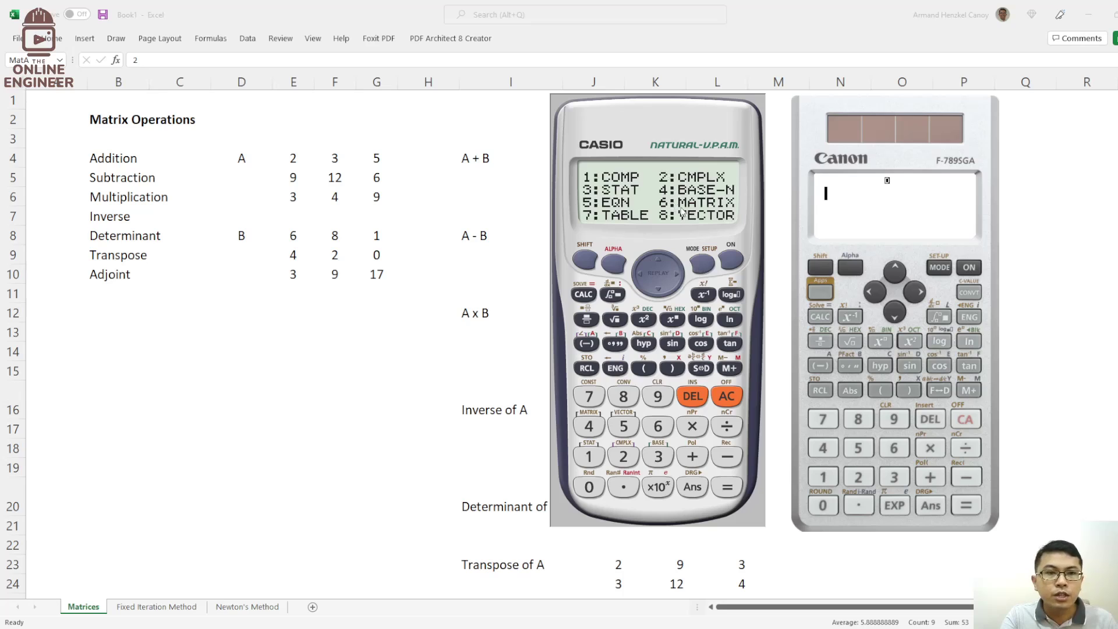
click(657, 430)
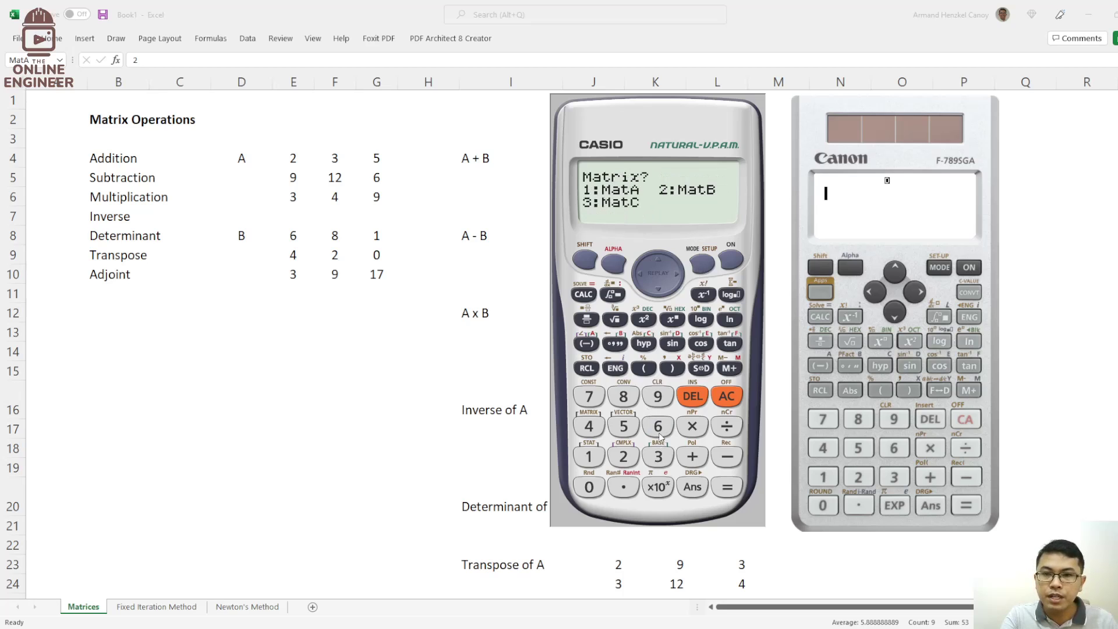
click(588, 454)
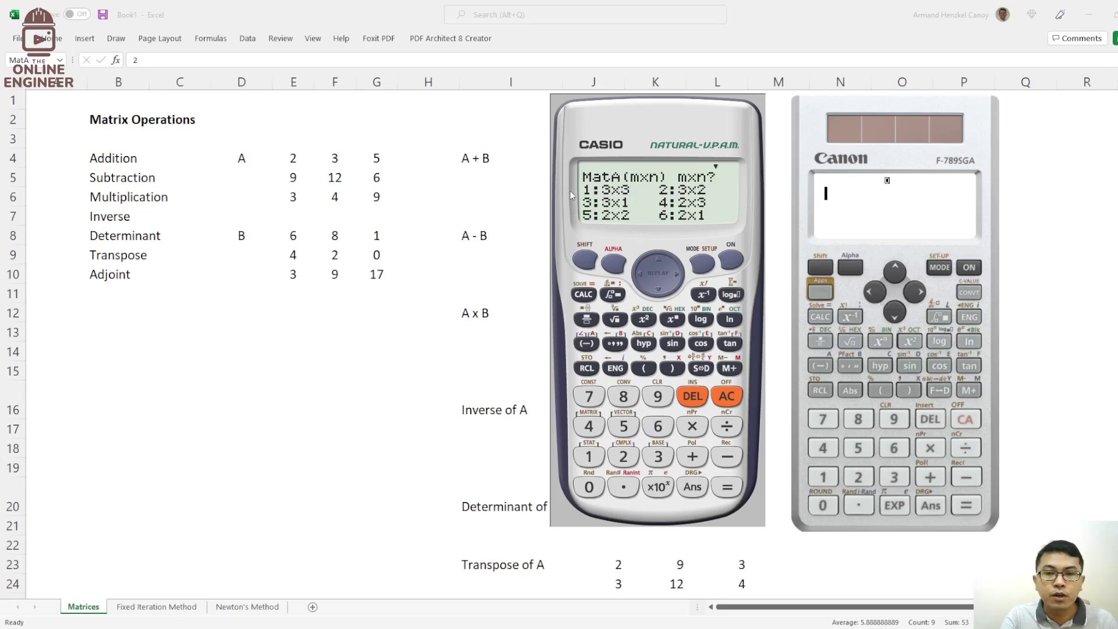
click(588, 454)
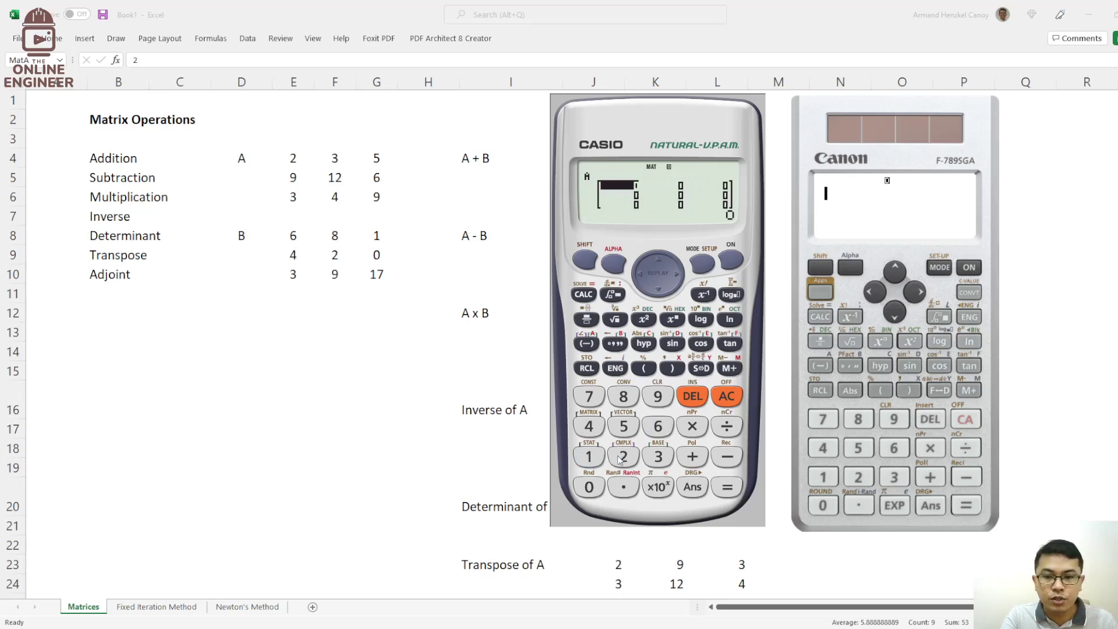
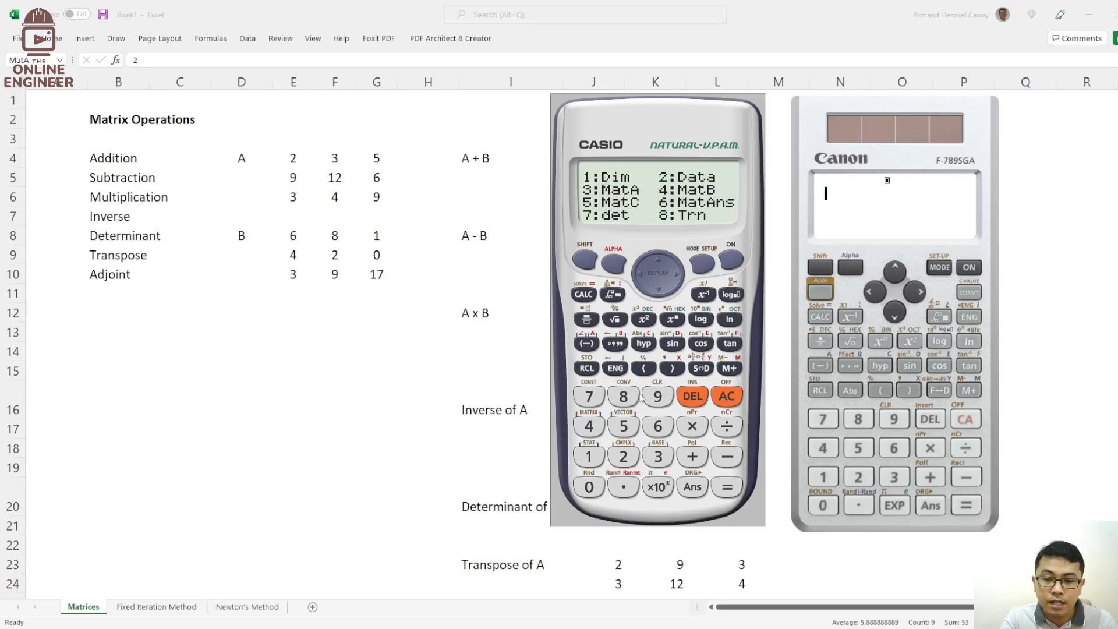
Step: Compute MatA+MatB on the Casio calculator and move the calculator aside to uncover the spreadsheet's results in columns J to L
click(658, 456)
click(693, 463)
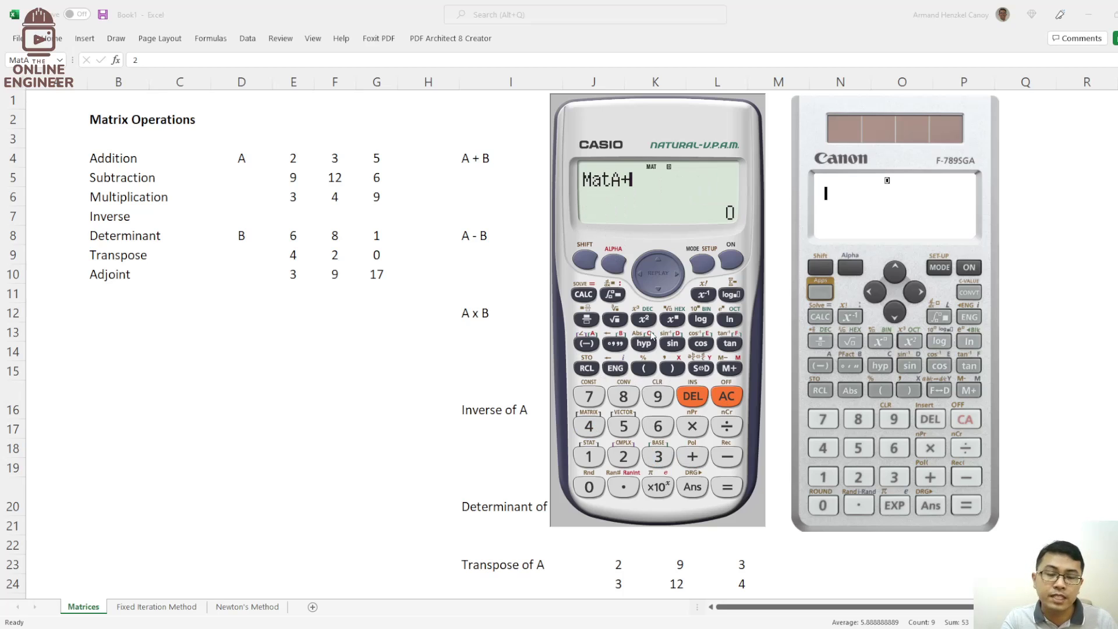
click(585, 263)
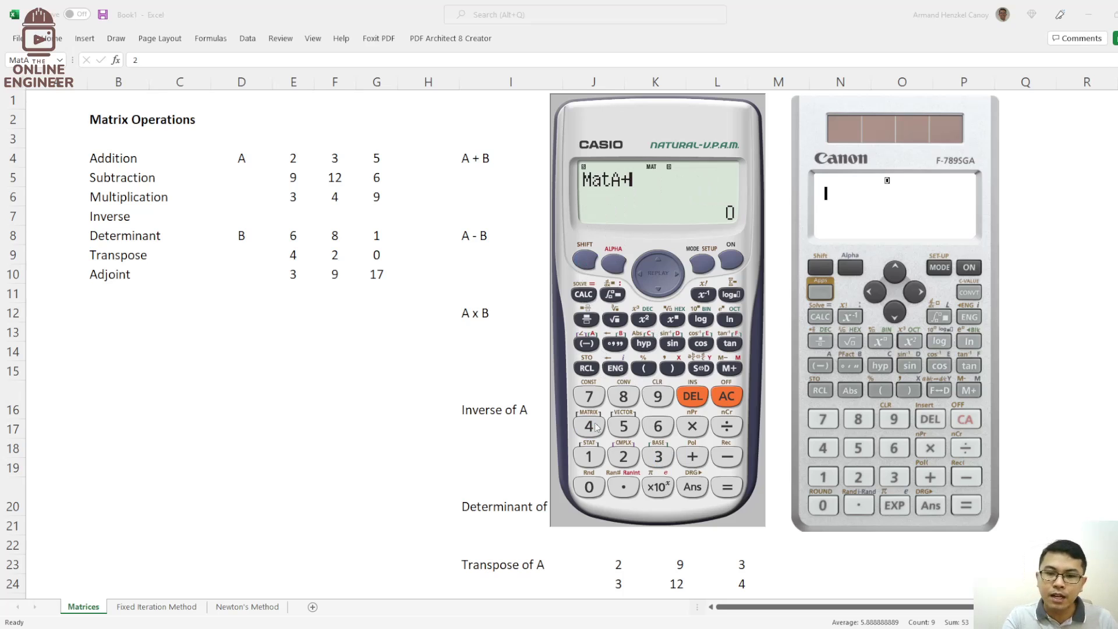
click(589, 427)
click(589, 427)
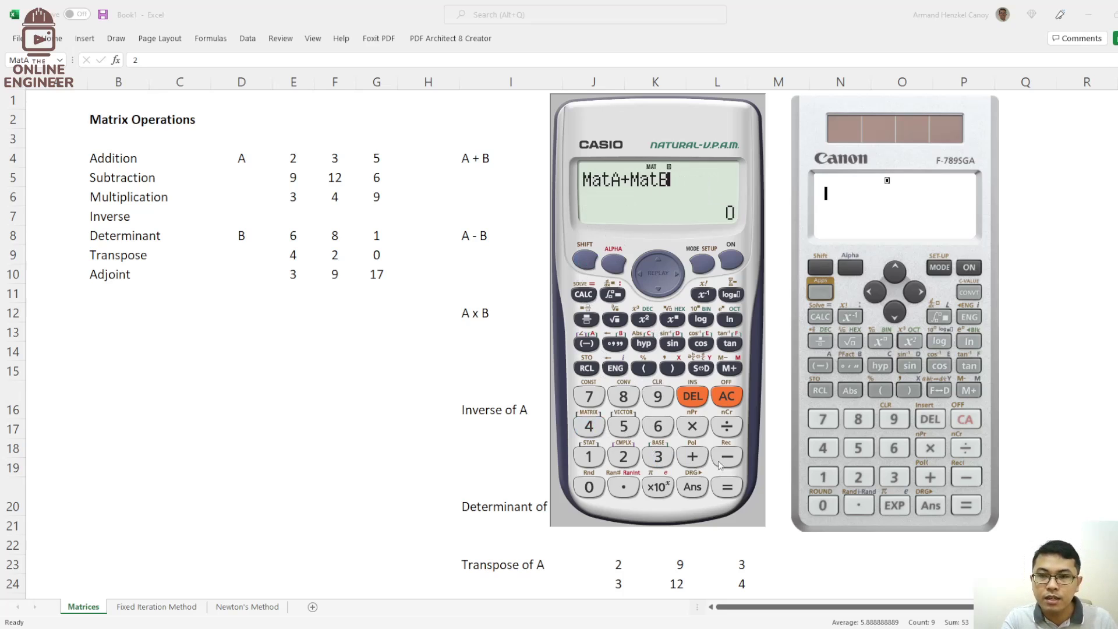
click(727, 487)
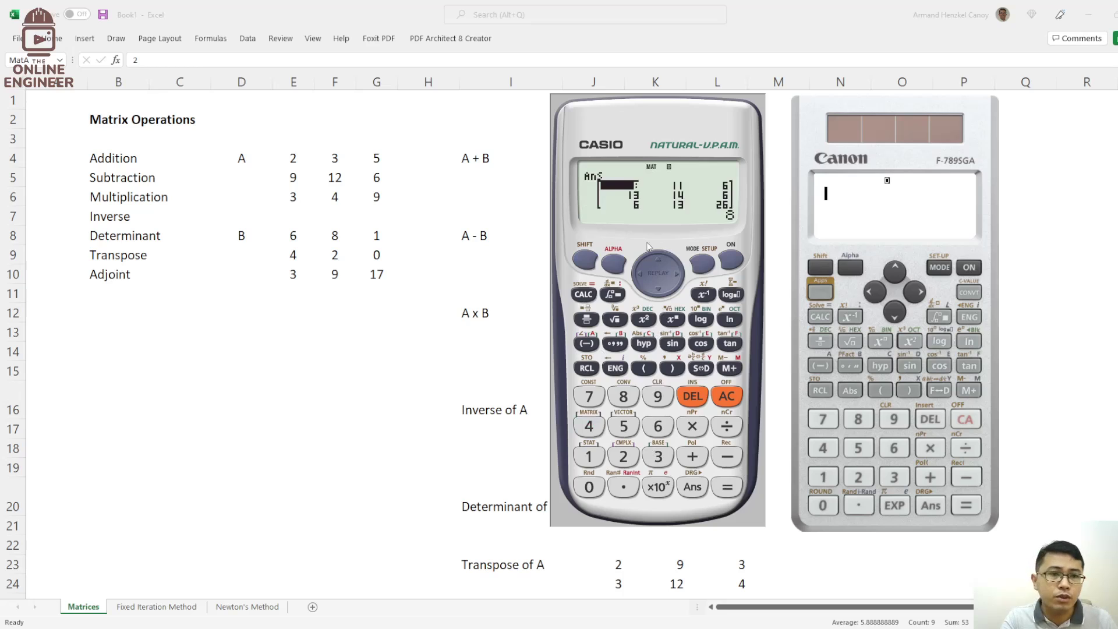
drag(658, 125, 403, 125)
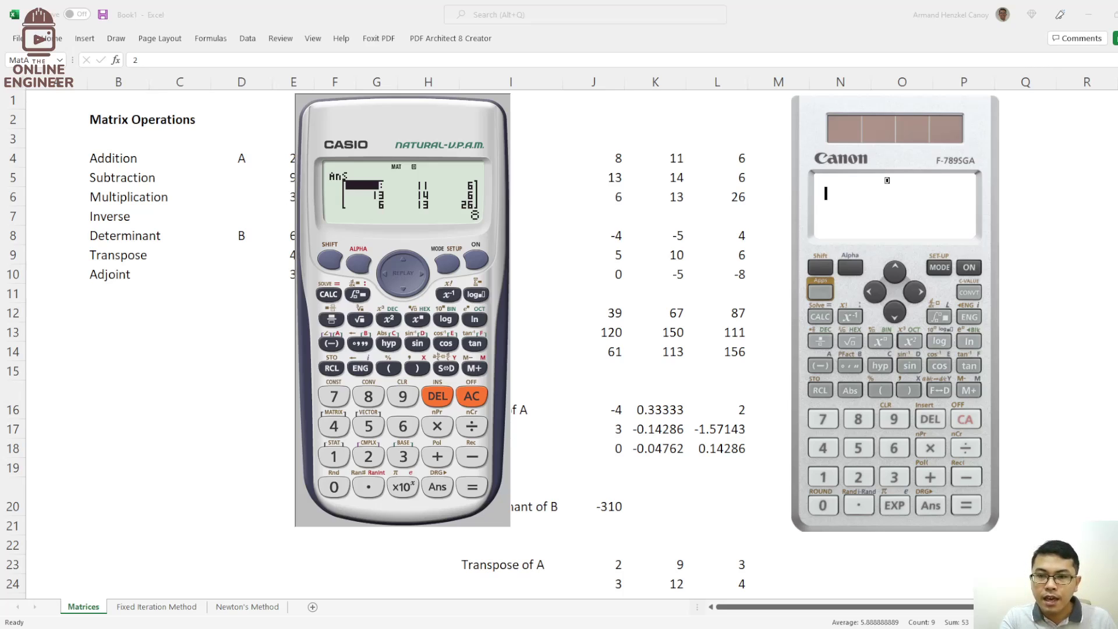
click(472, 396)
click(330, 260)
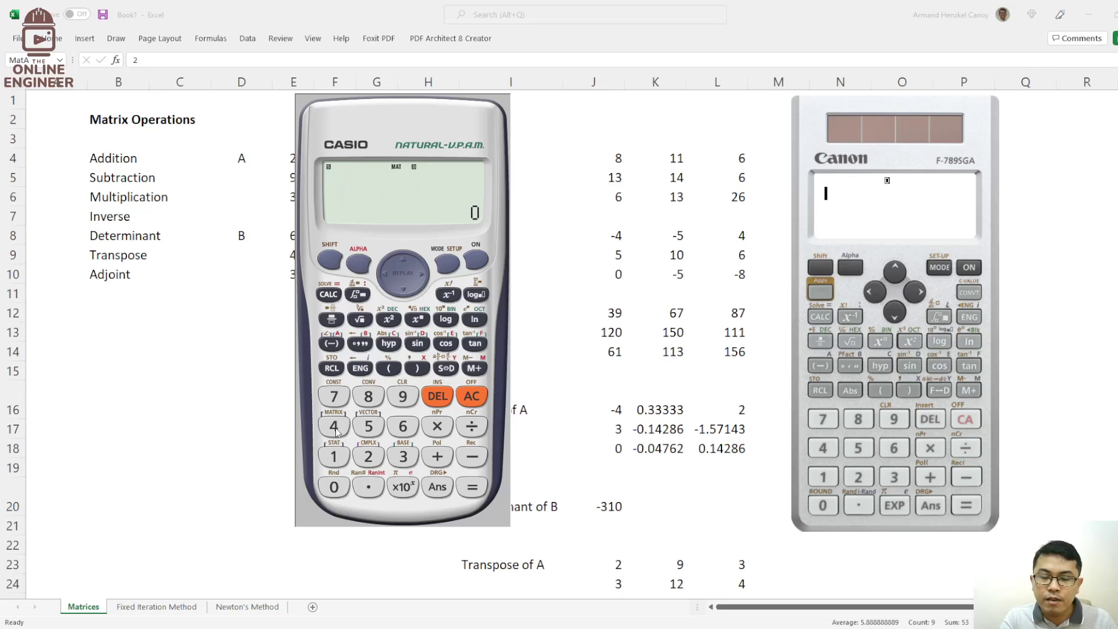
click(334, 426)
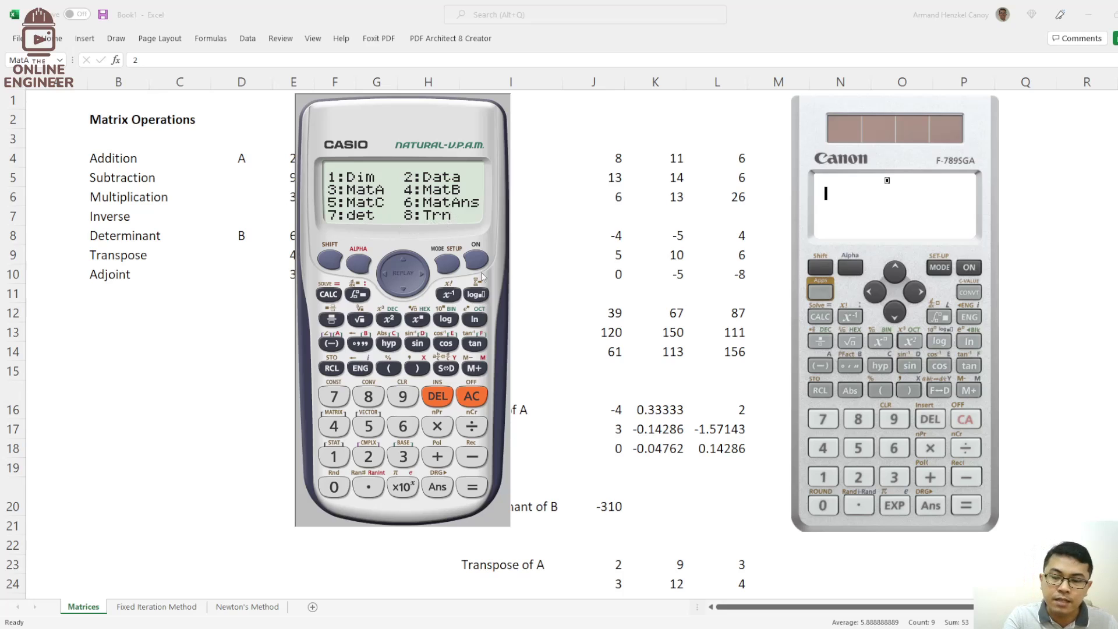
click(472, 396)
Step: Compute MatA×MatB on the Casio calculator and select the spreadsheet's product range J12:L14 for comparison
click(331, 262)
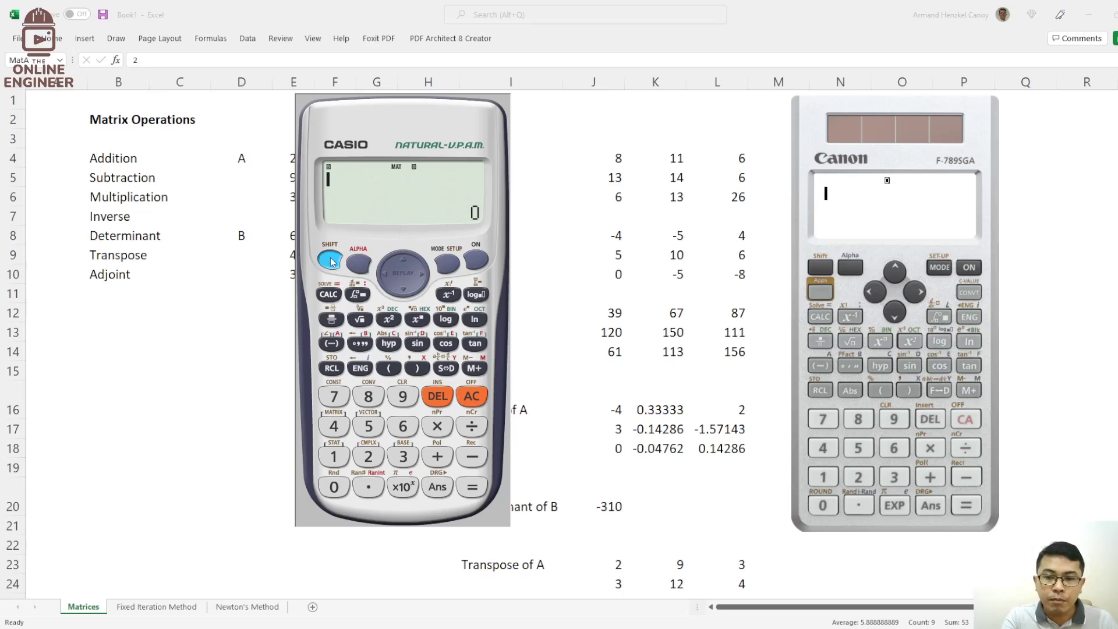
click(334, 426)
click(402, 456)
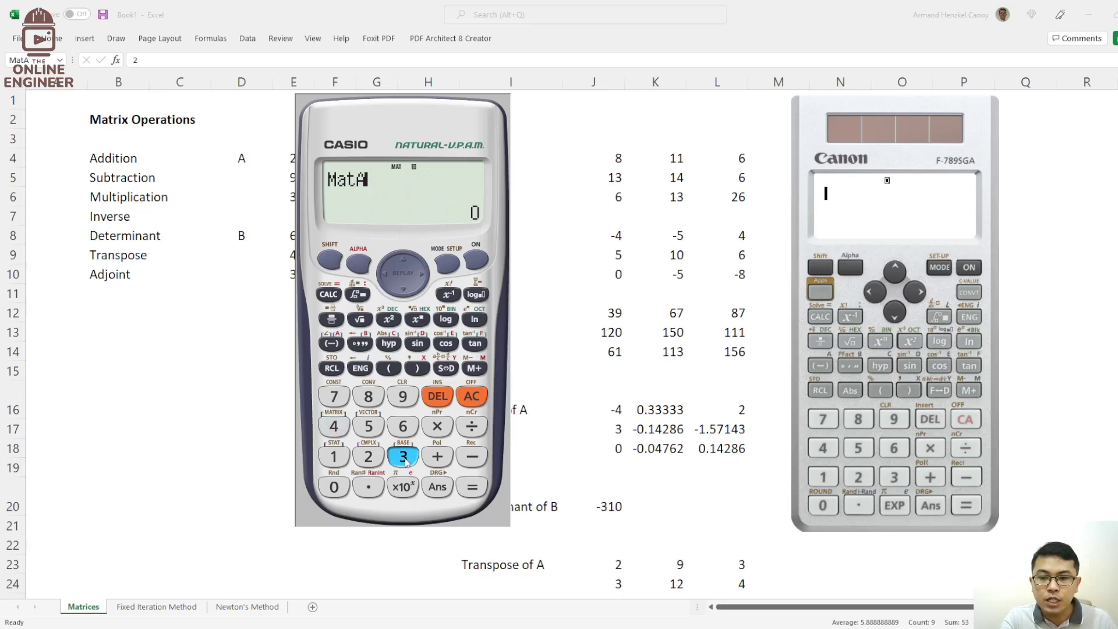
click(438, 426)
click(331, 262)
click(334, 425)
click(334, 425)
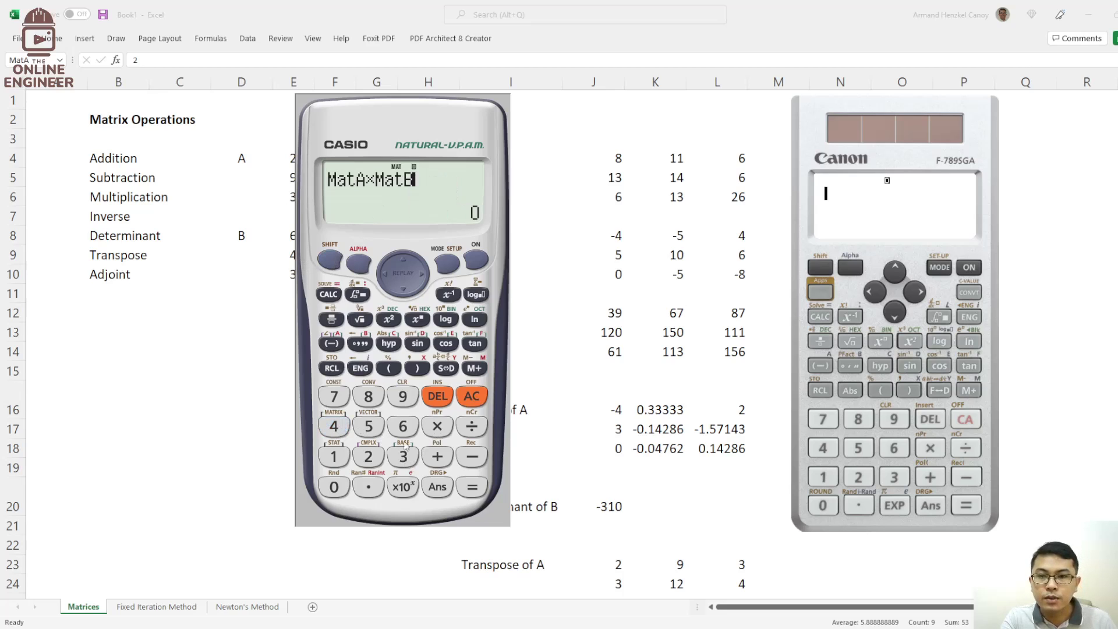
click(473, 488)
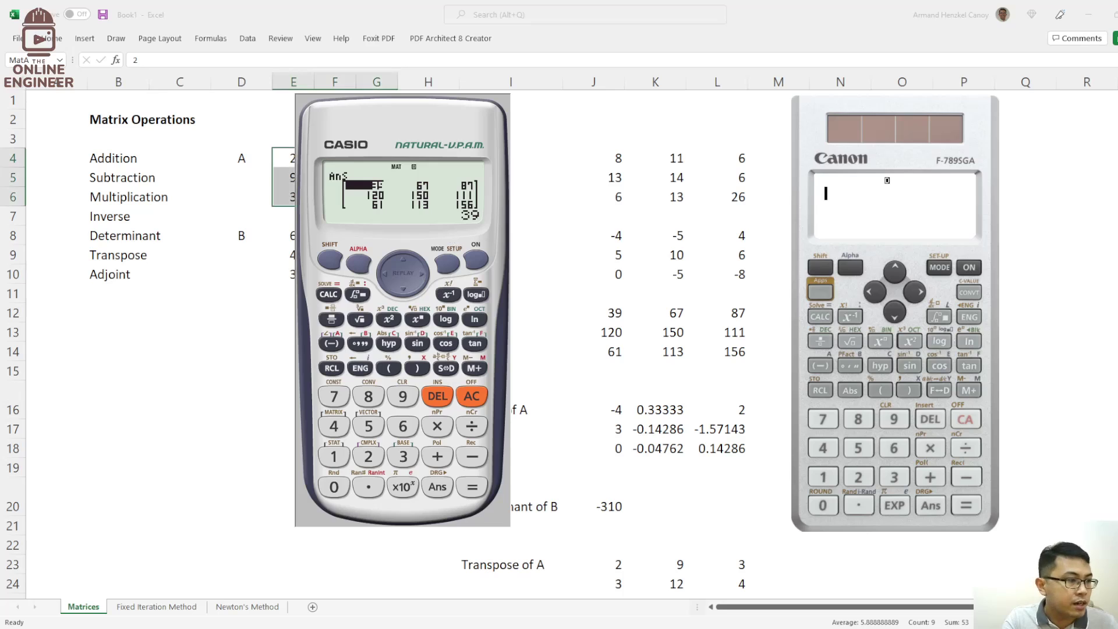
drag(629, 315, 713, 348)
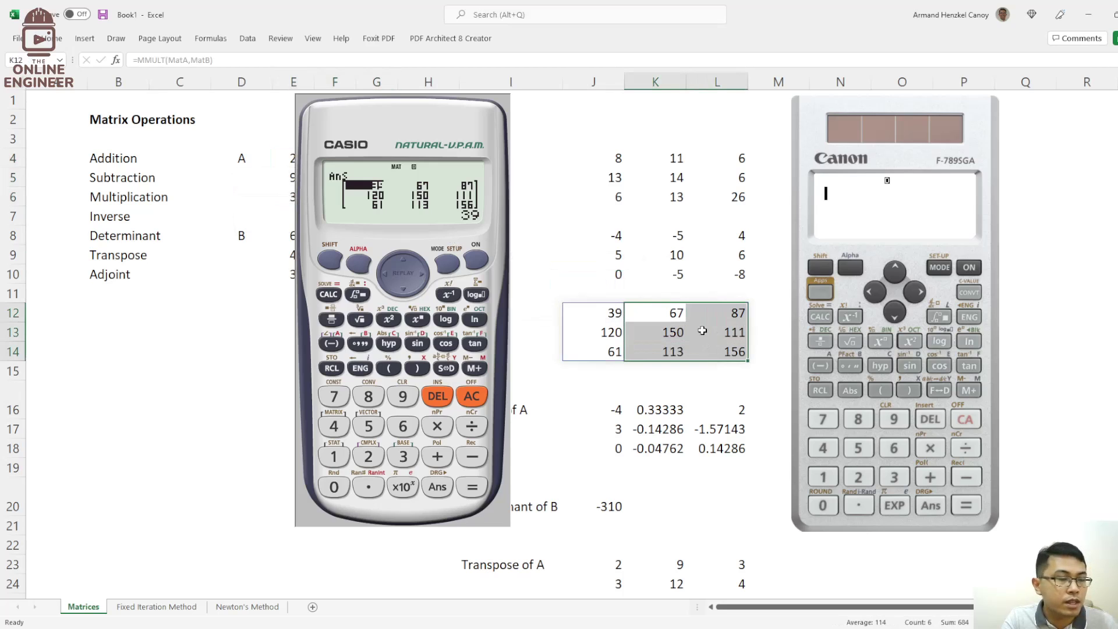
drag(600, 320, 720, 353)
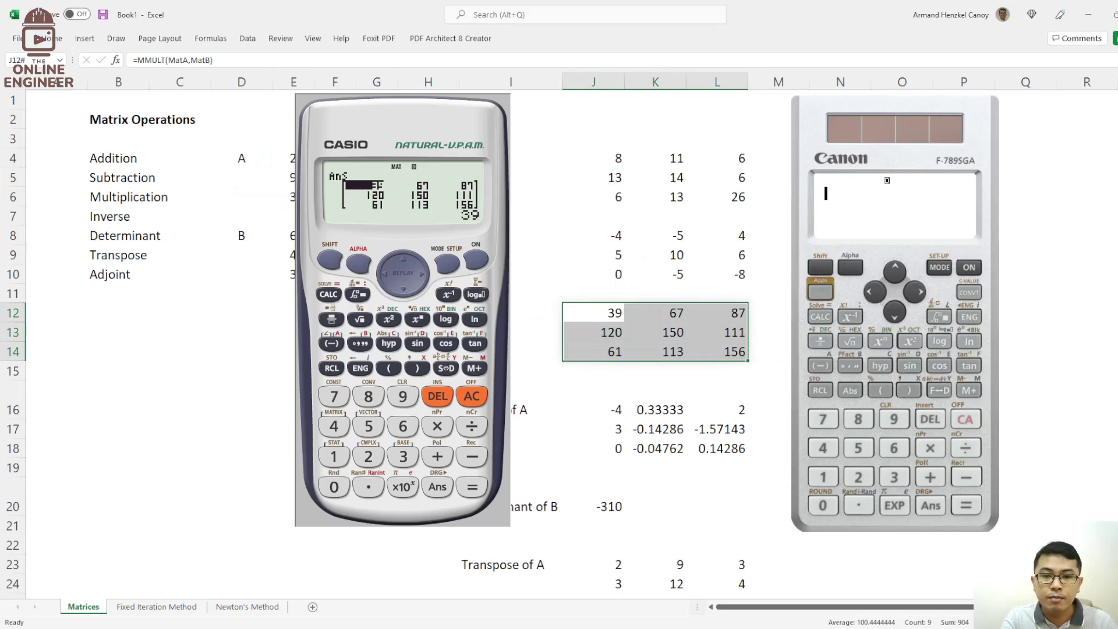
Step: Compute the inverse of MatA on the Casio calculator and select the spreadsheet's inverse range J16:L18 for comparison
click(471, 396)
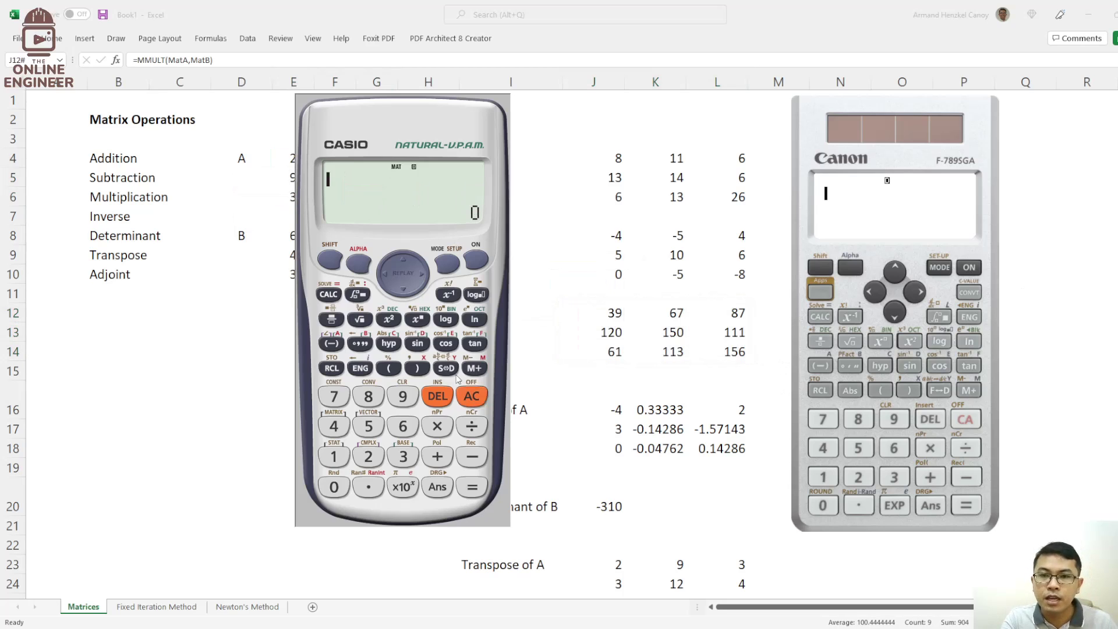
click(329, 261)
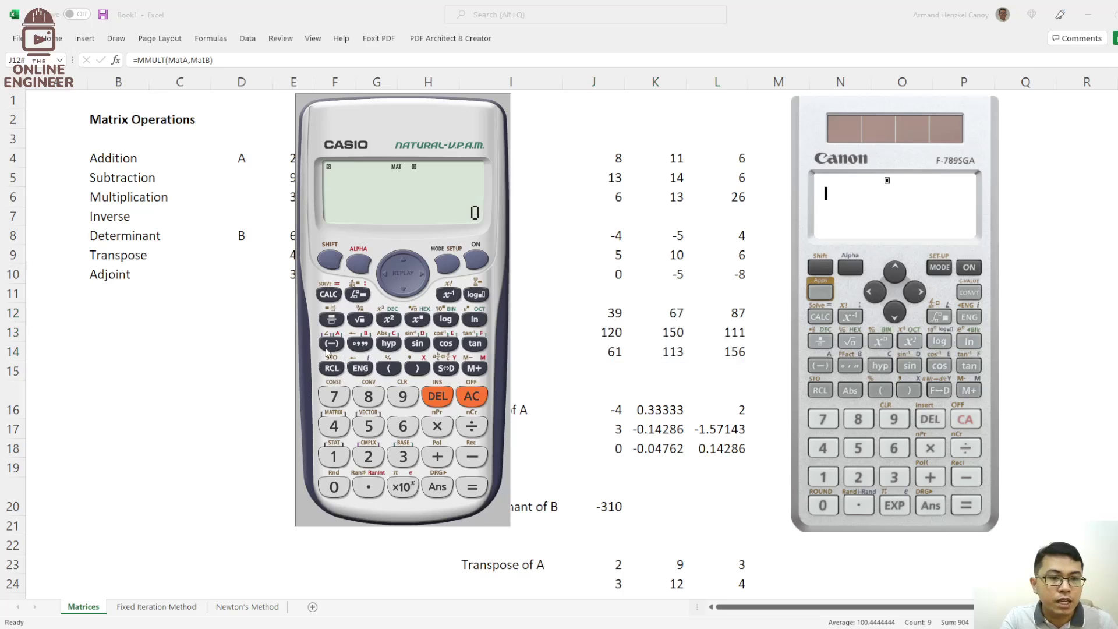
click(338, 432)
click(403, 457)
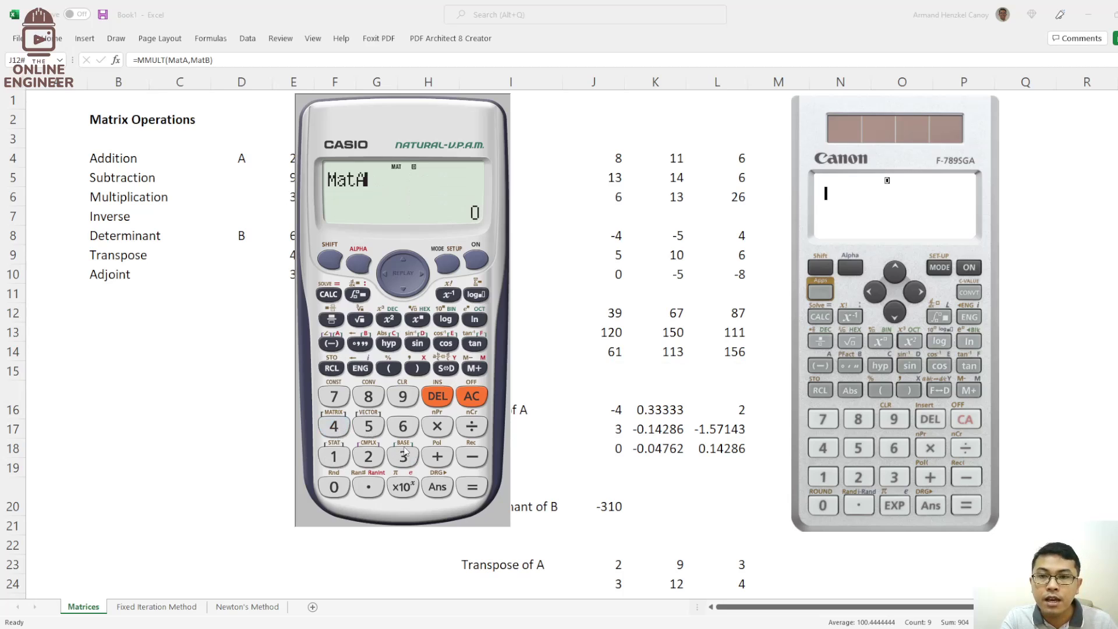
click(448, 294)
click(471, 488)
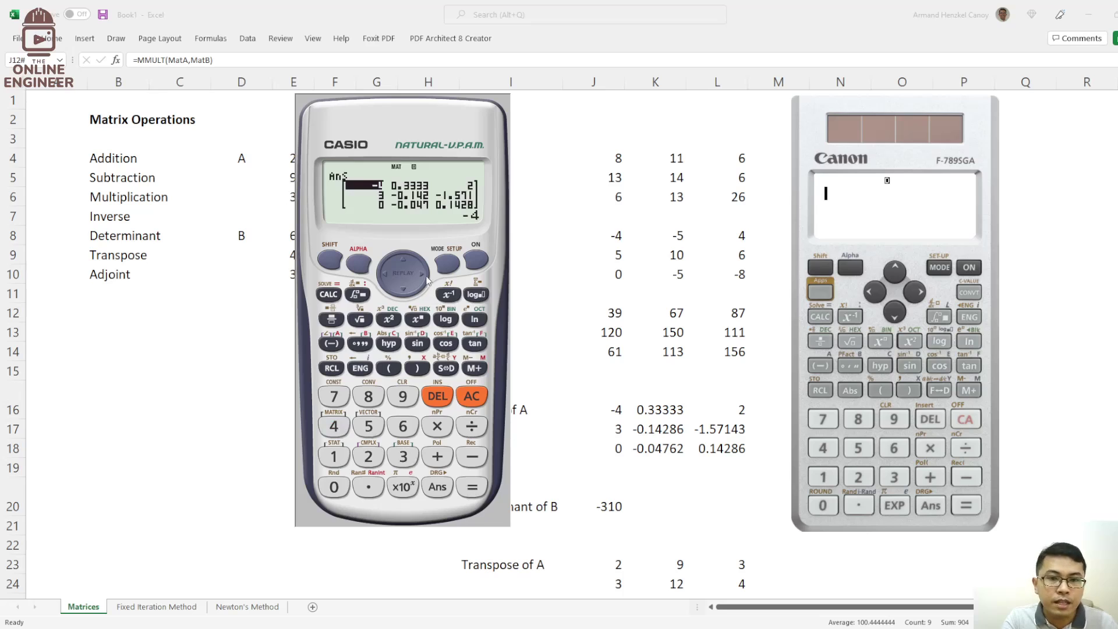
click(606, 421)
drag(617, 409, 715, 446)
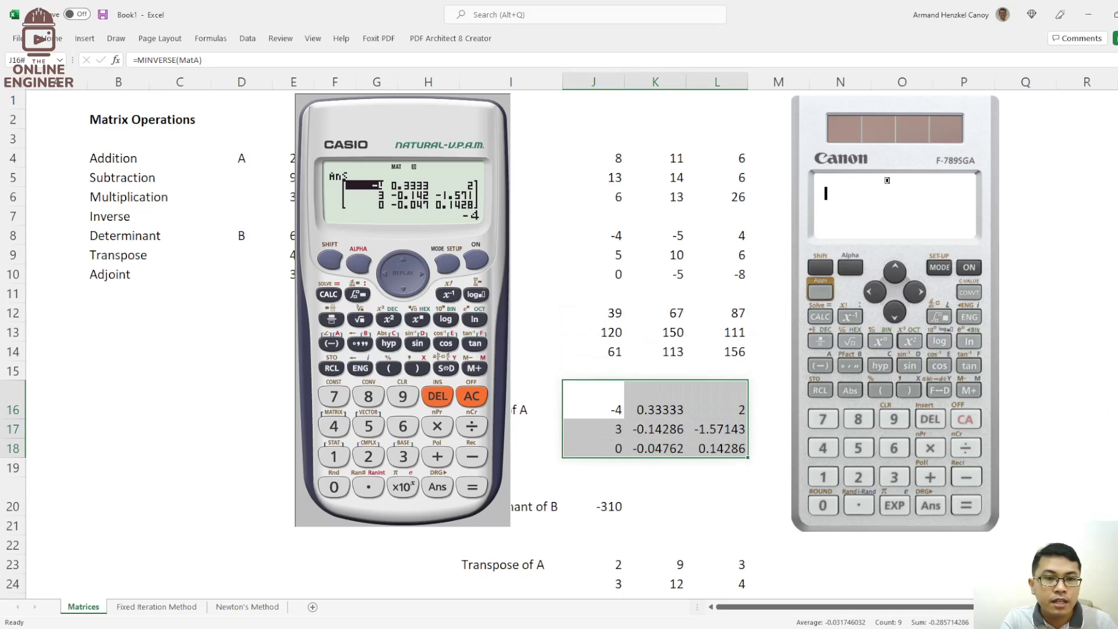
Step: Examine the individual elements of the inverse matrix on the Casio calculator, row by row, in their exact form
click(423, 274)
click(423, 273)
click(402, 290)
click(386, 275)
click(386, 275)
click(403, 290)
click(422, 273)
click(421, 274)
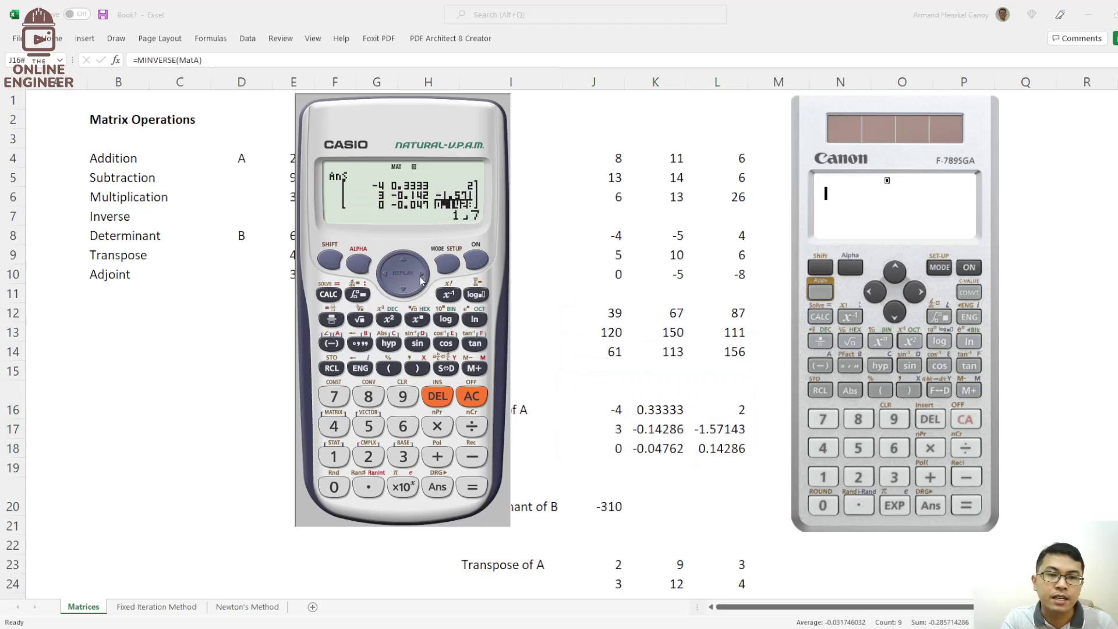
Step: Compute det(MatB) on the Casio calculator, then clear its display
click(472, 399)
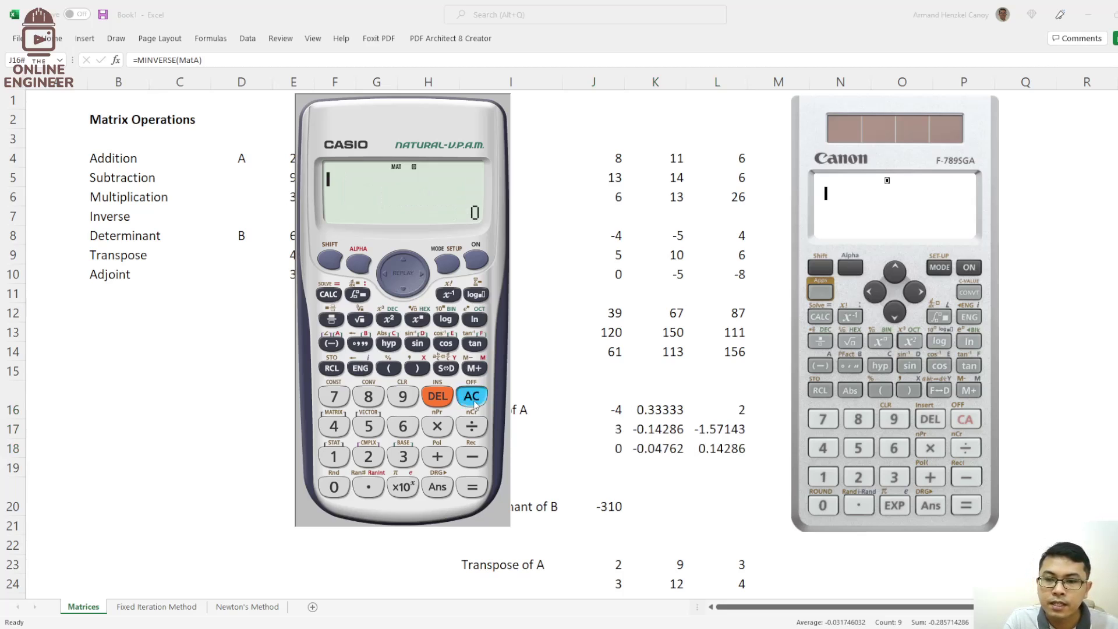
click(332, 262)
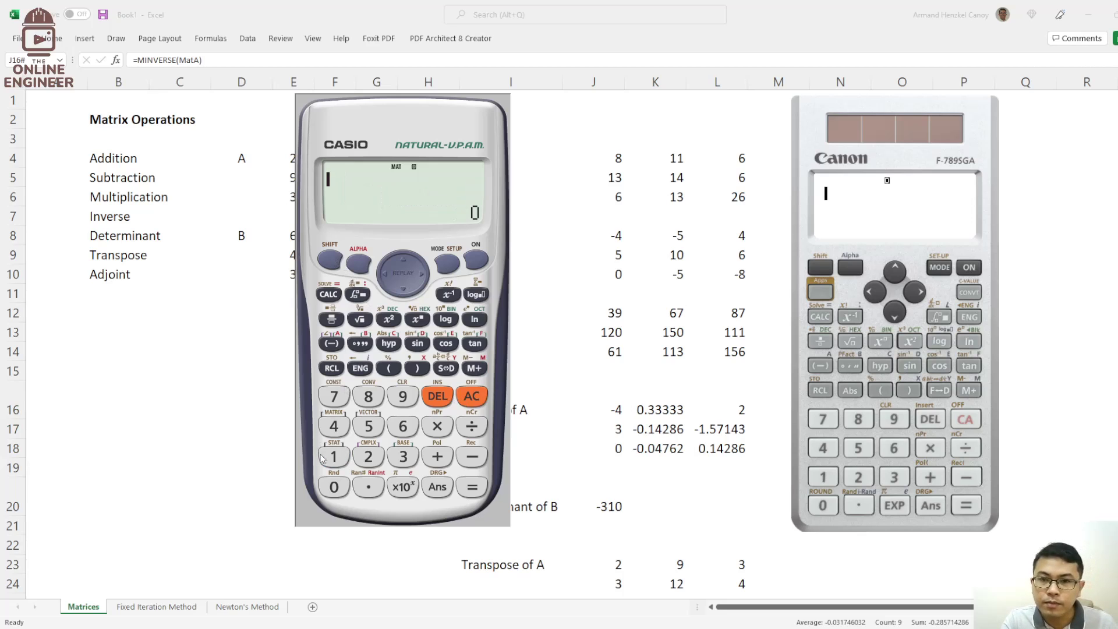
click(329, 428)
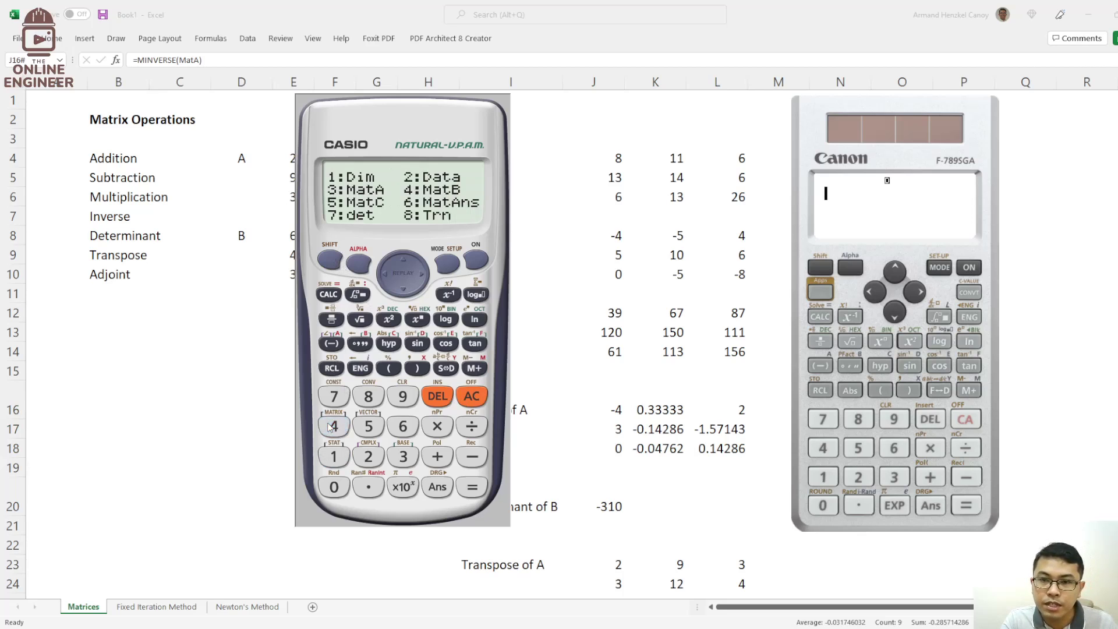
click(335, 398)
click(330, 262)
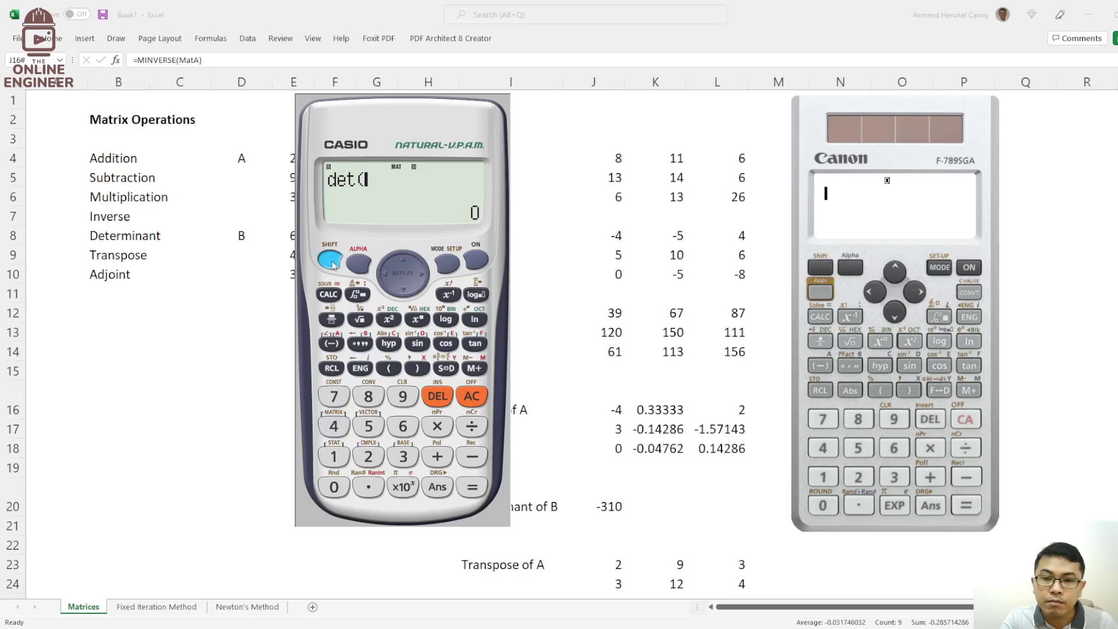
click(333, 426)
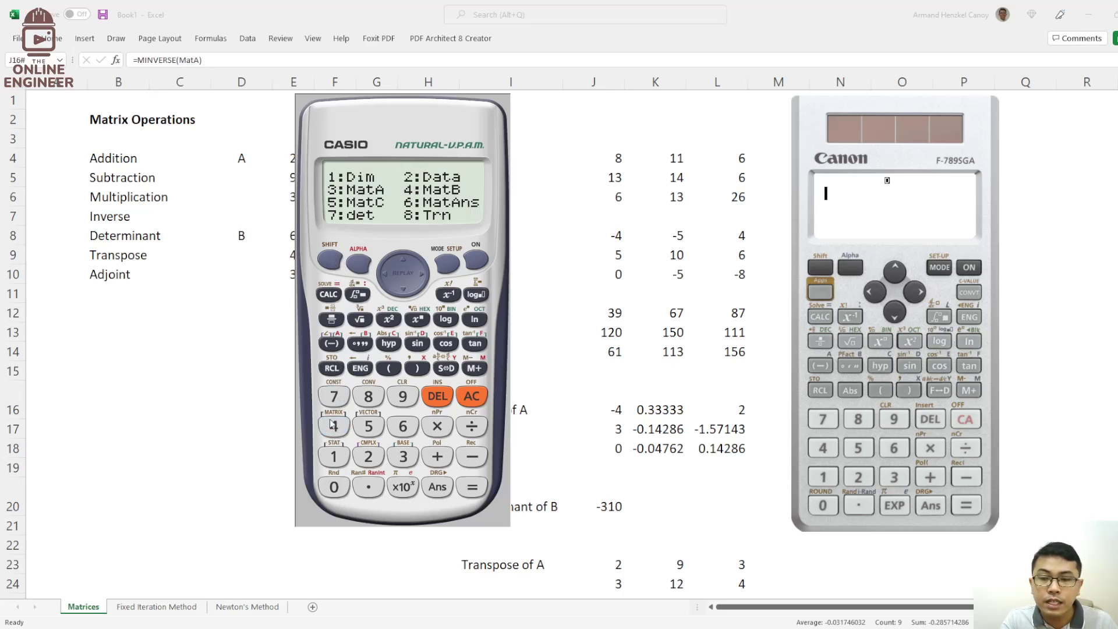
click(334, 427)
click(472, 487)
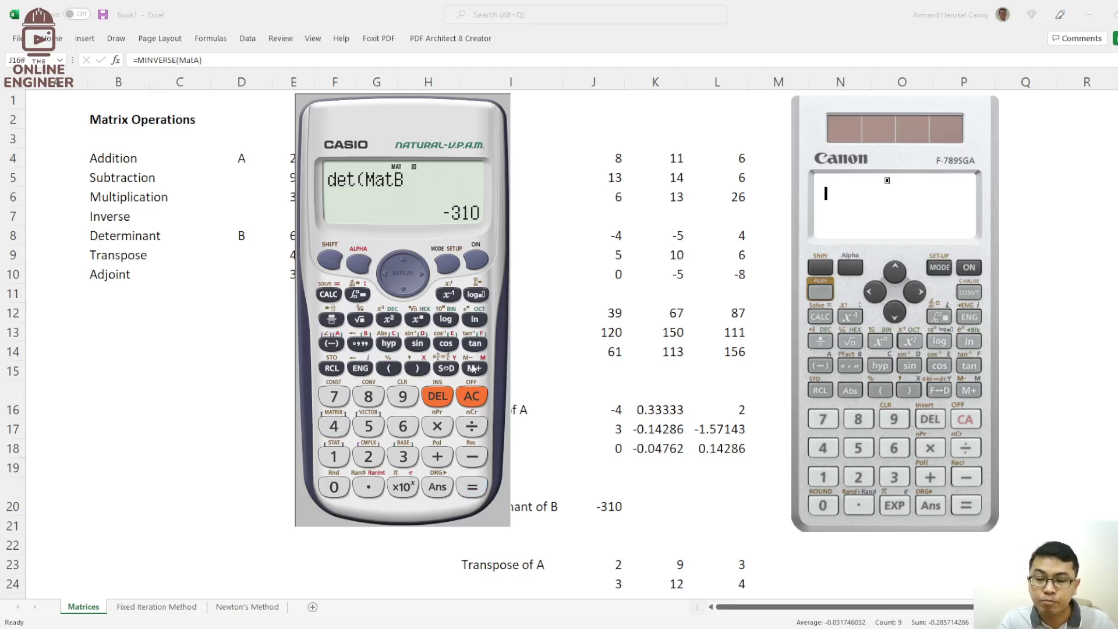
click(475, 399)
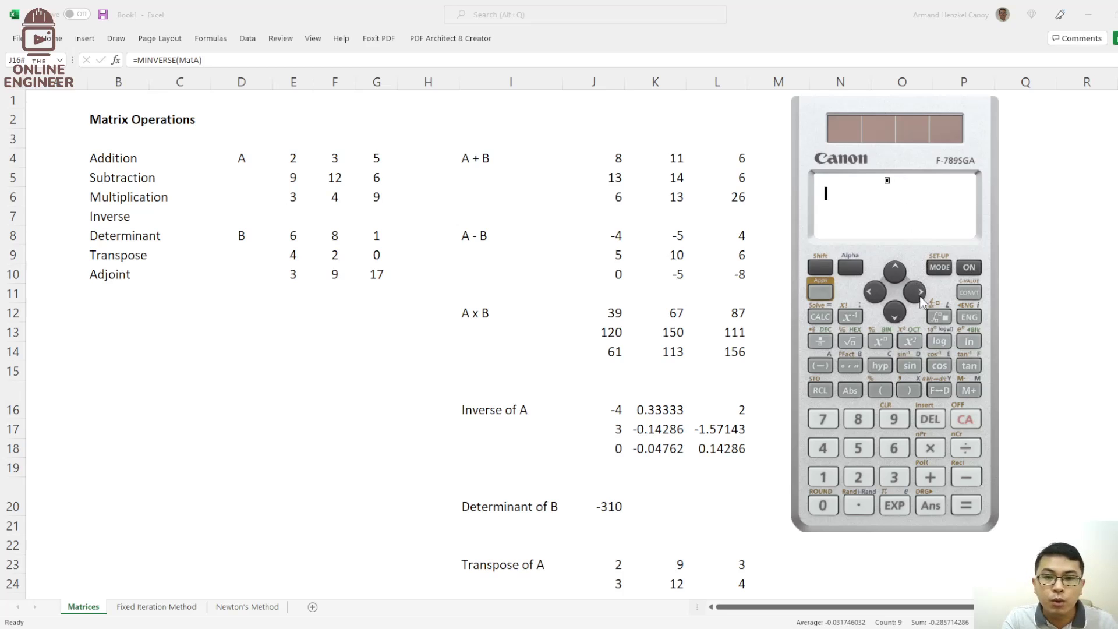
Step: Put the Canon calculator in matrix mode and define MatA as a 3×3 matrix
click(941, 268)
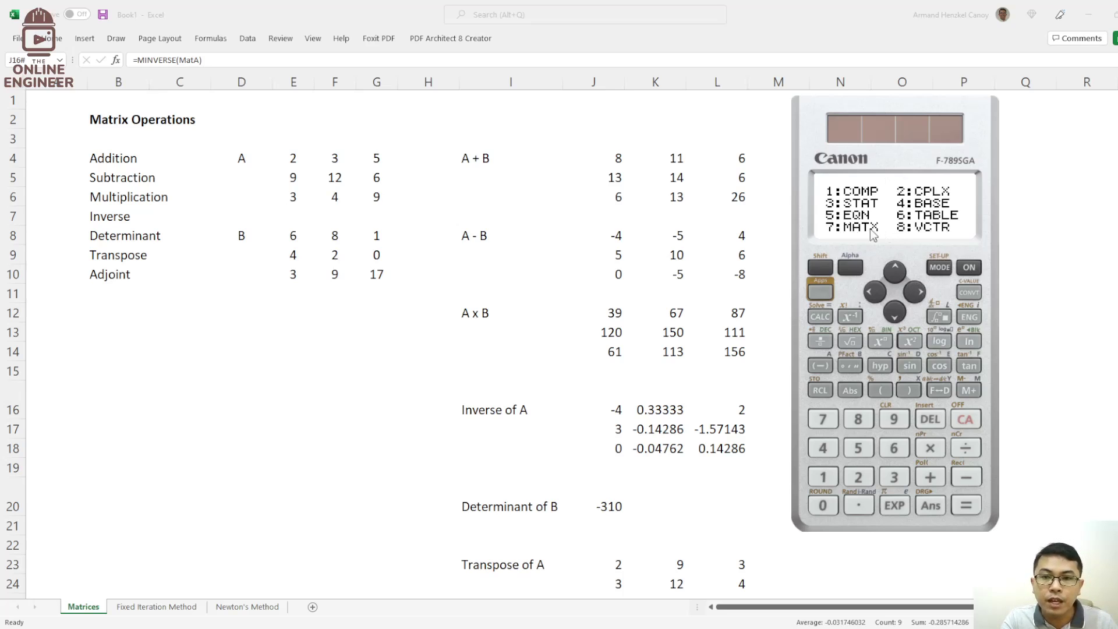
click(817, 422)
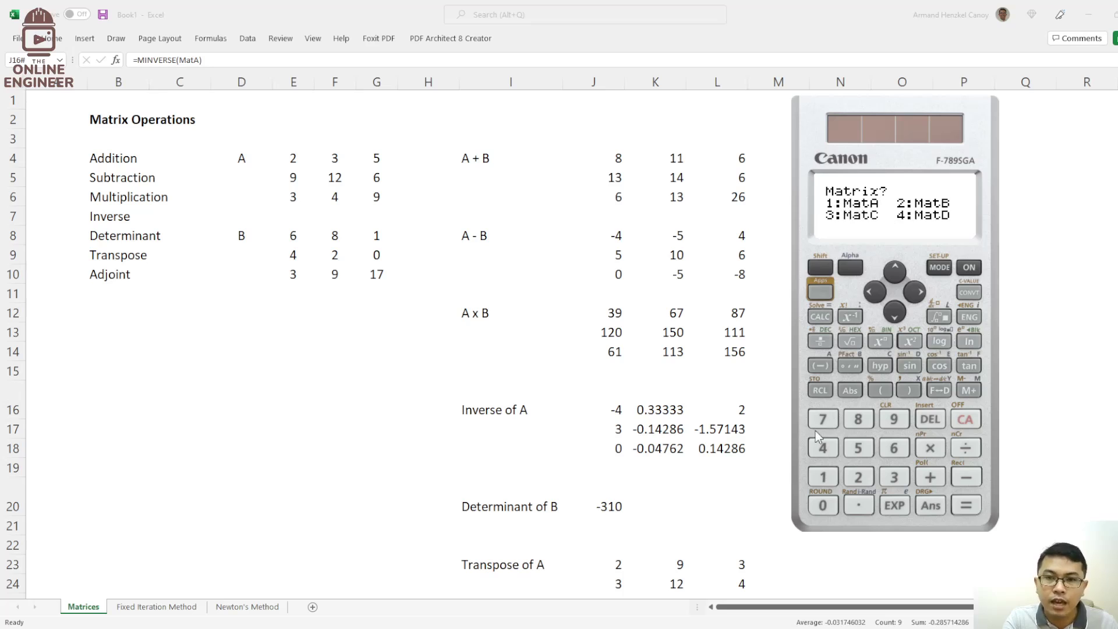
click(823, 478)
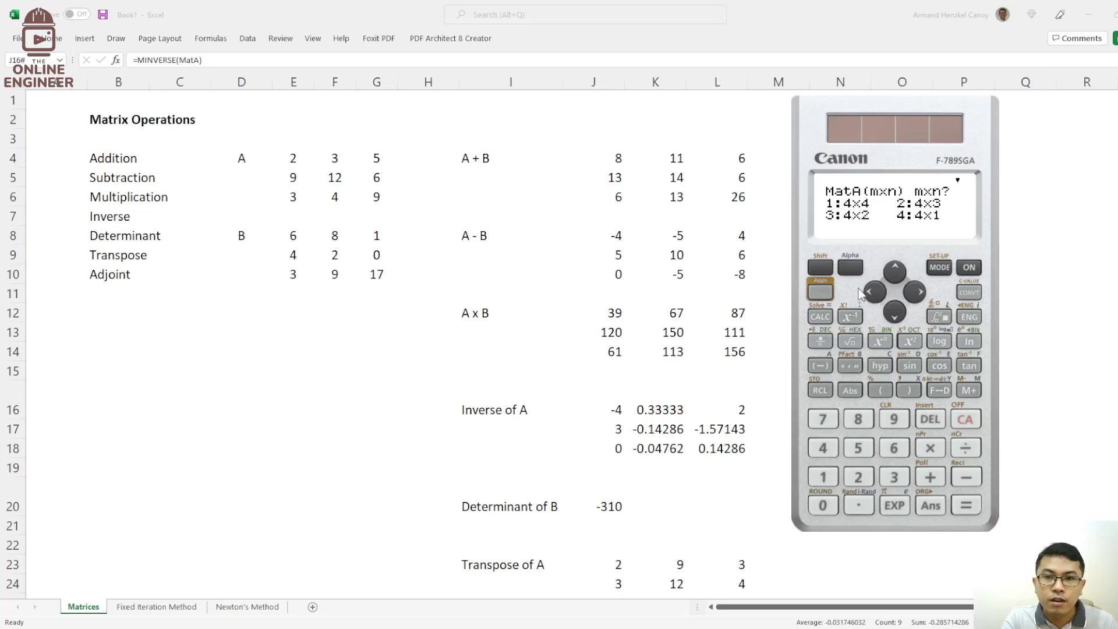
click(894, 311)
click(894, 311)
click(893, 311)
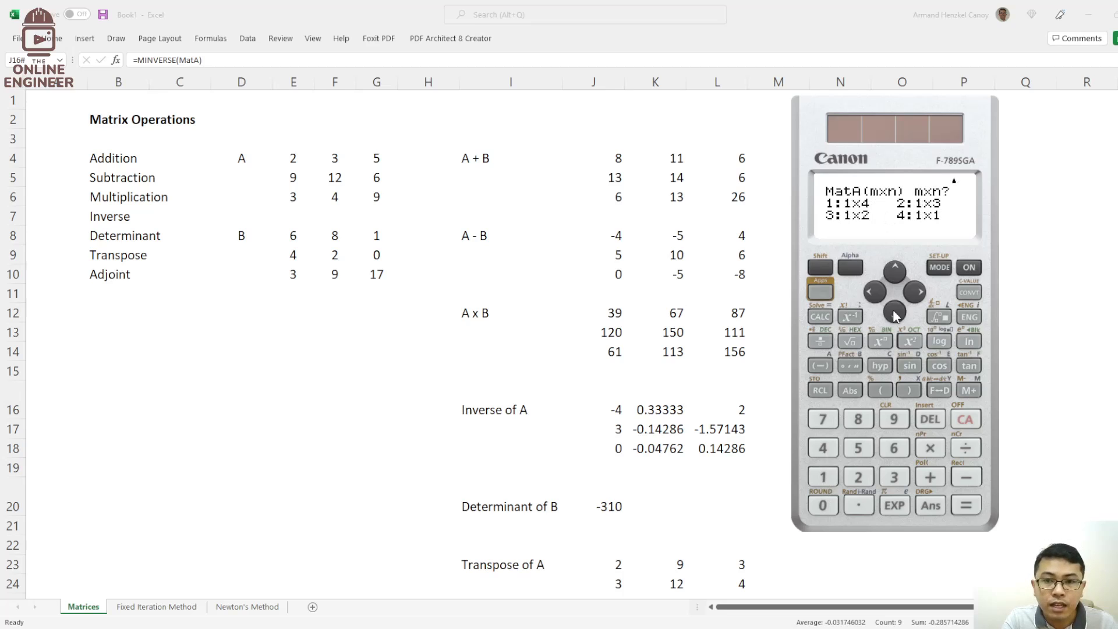
click(899, 278)
click(900, 279)
click(899, 279)
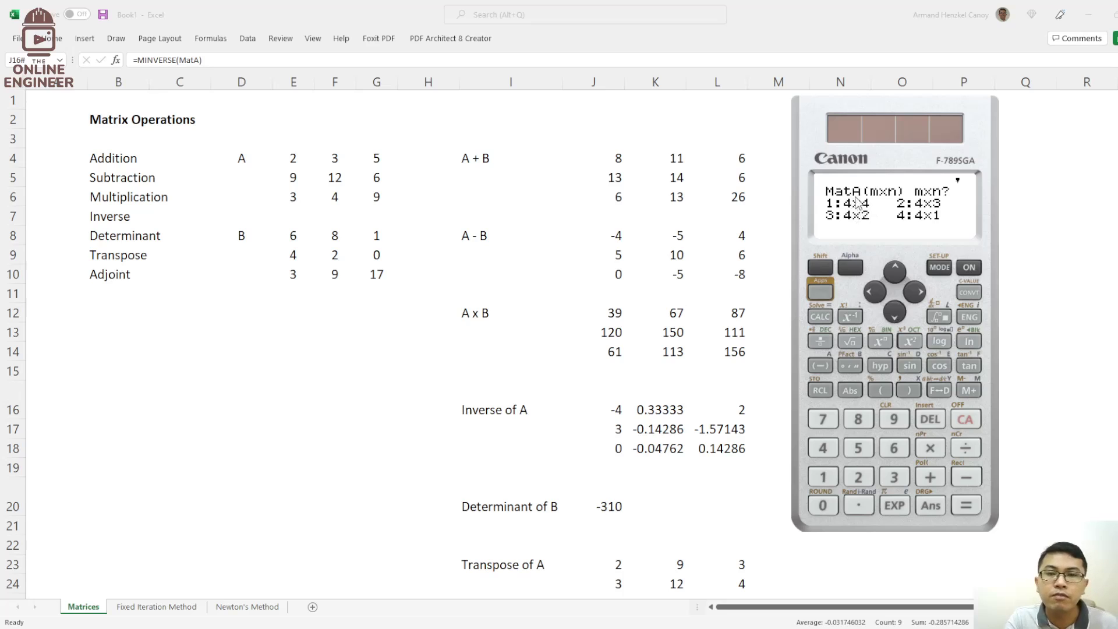
click(898, 311)
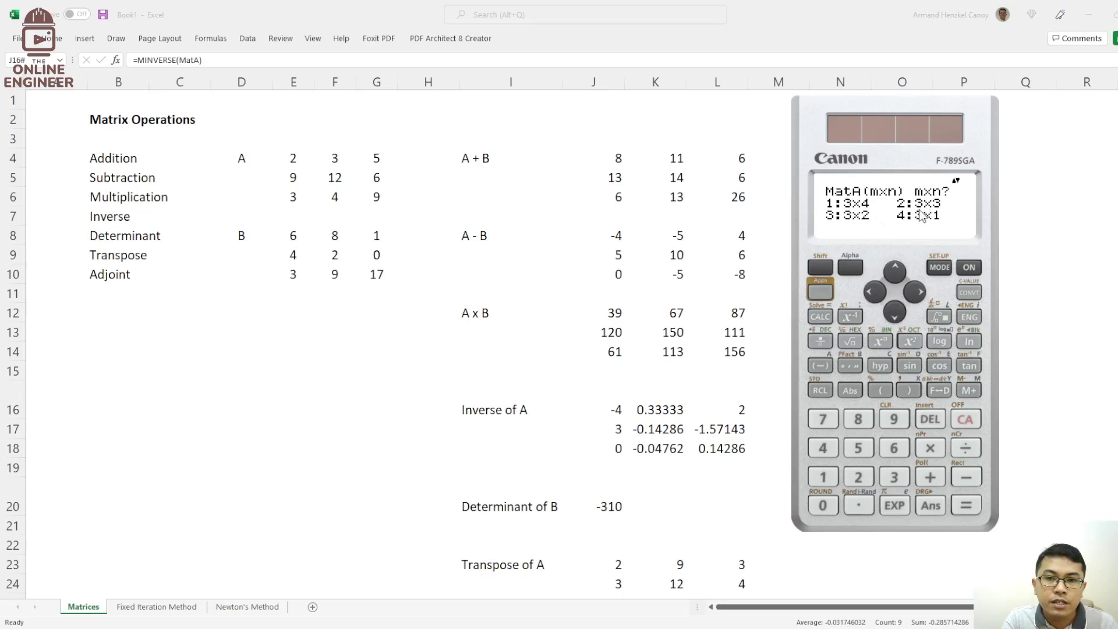
click(856, 476)
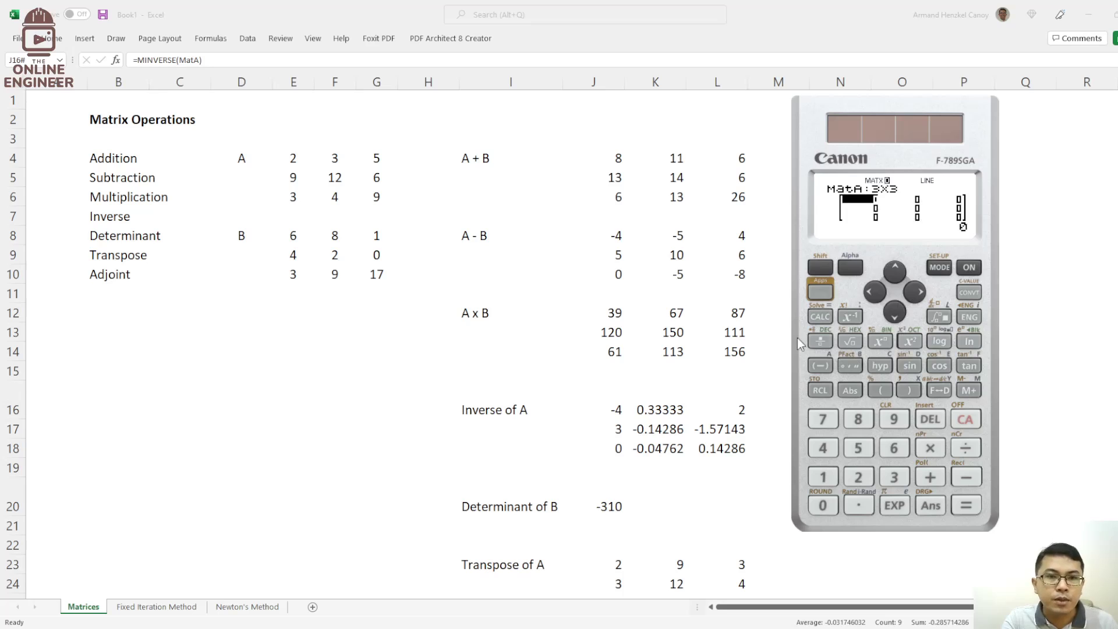
Step: Fill the first row of MatA on the Canon calculator with 8, 11 and 6
click(895, 440)
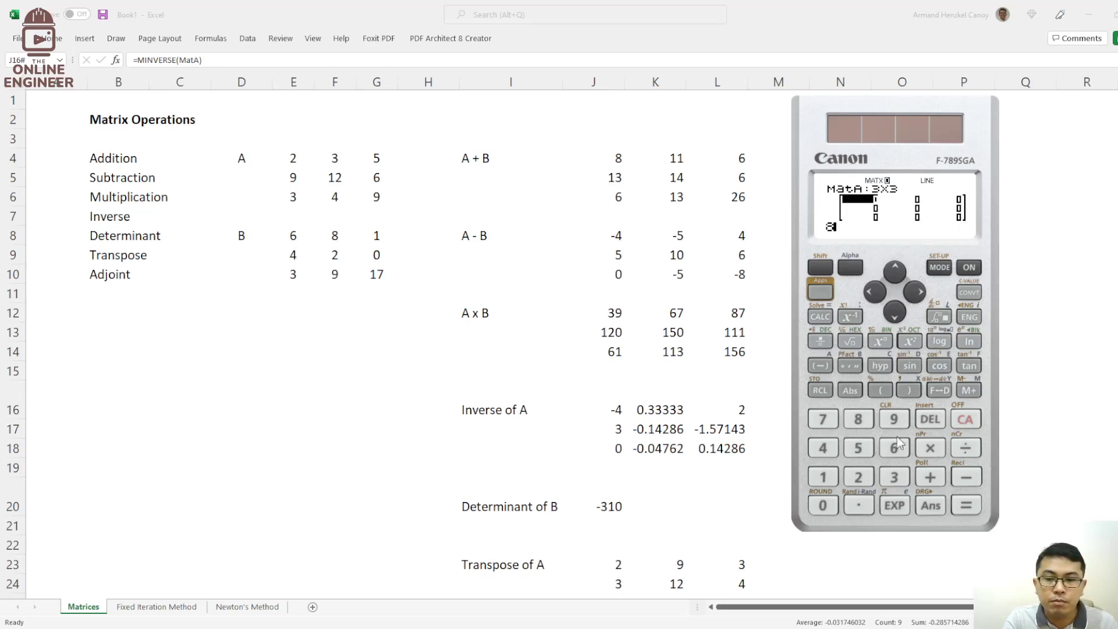
click(972, 506)
click(823, 482)
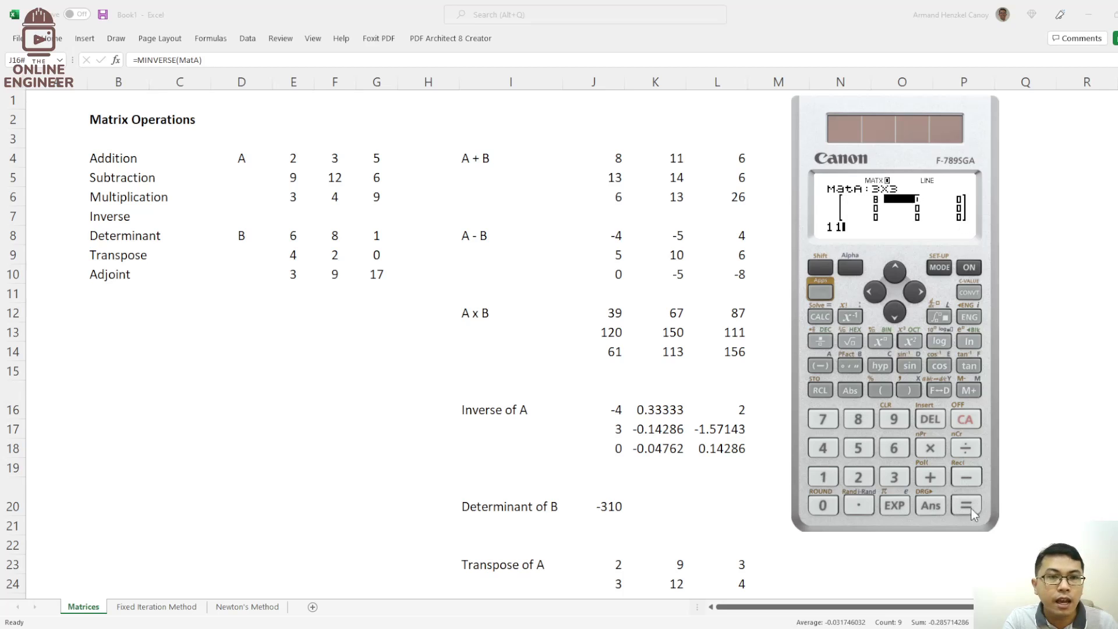
click(969, 506)
click(896, 444)
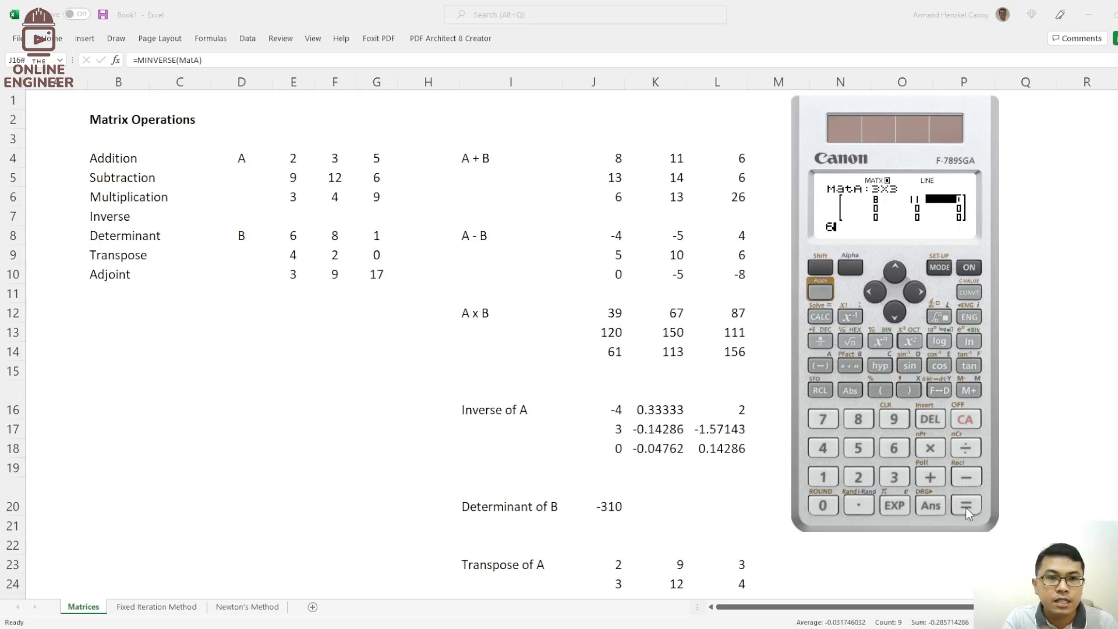
click(964, 506)
Step: Fill the second row of MatA on the Canon calculator with 13, 14 and 6
click(827, 477)
click(901, 476)
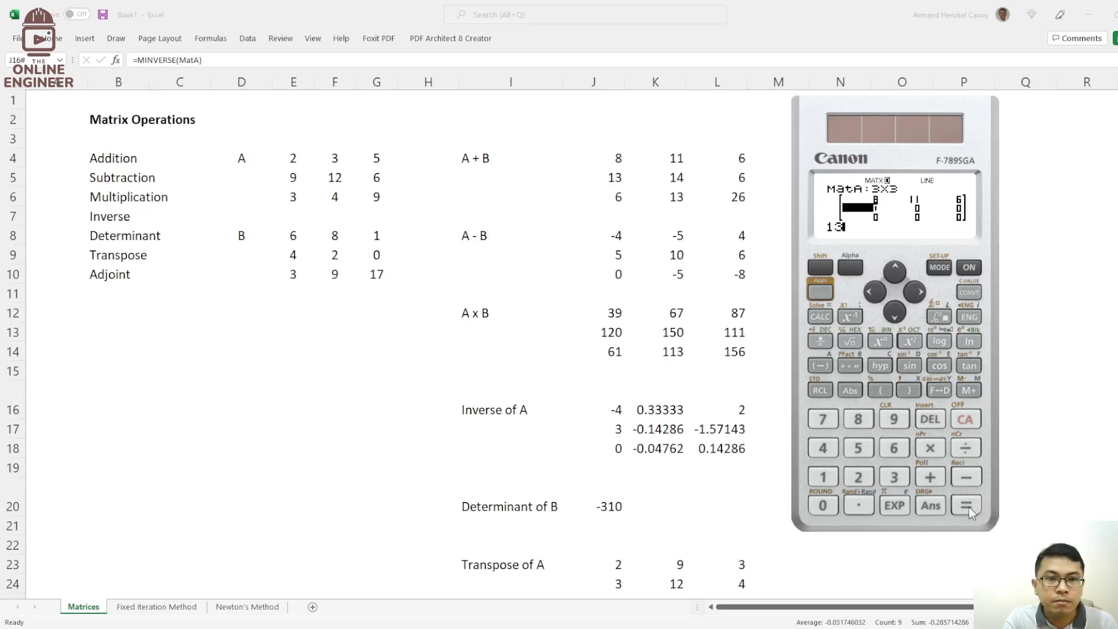
click(967, 506)
click(827, 470)
click(823, 449)
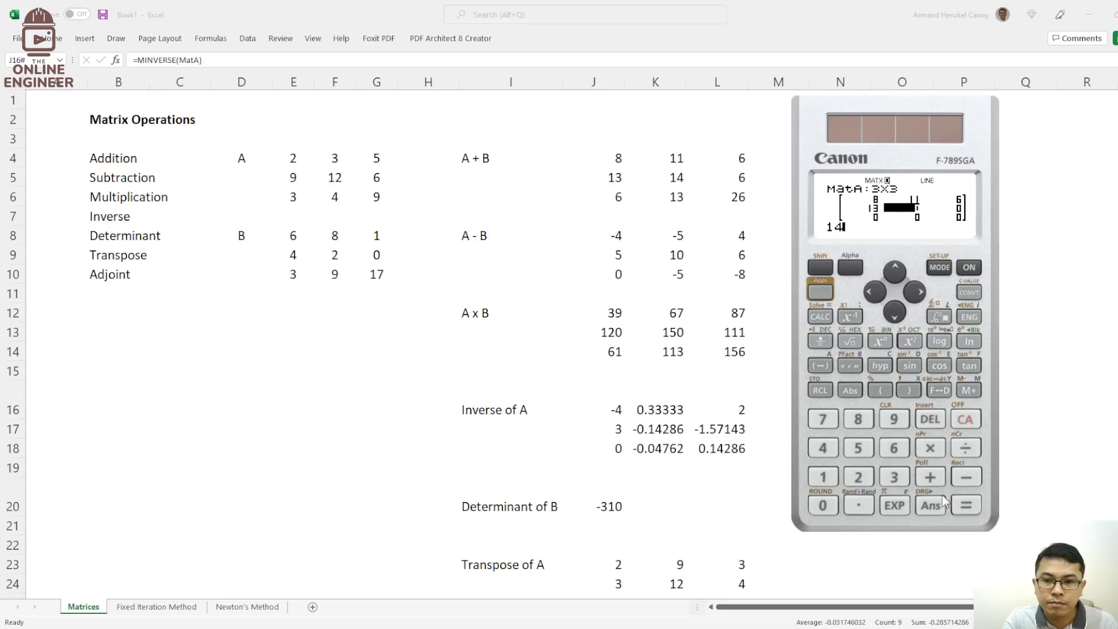
click(967, 506)
click(894, 448)
click(965, 506)
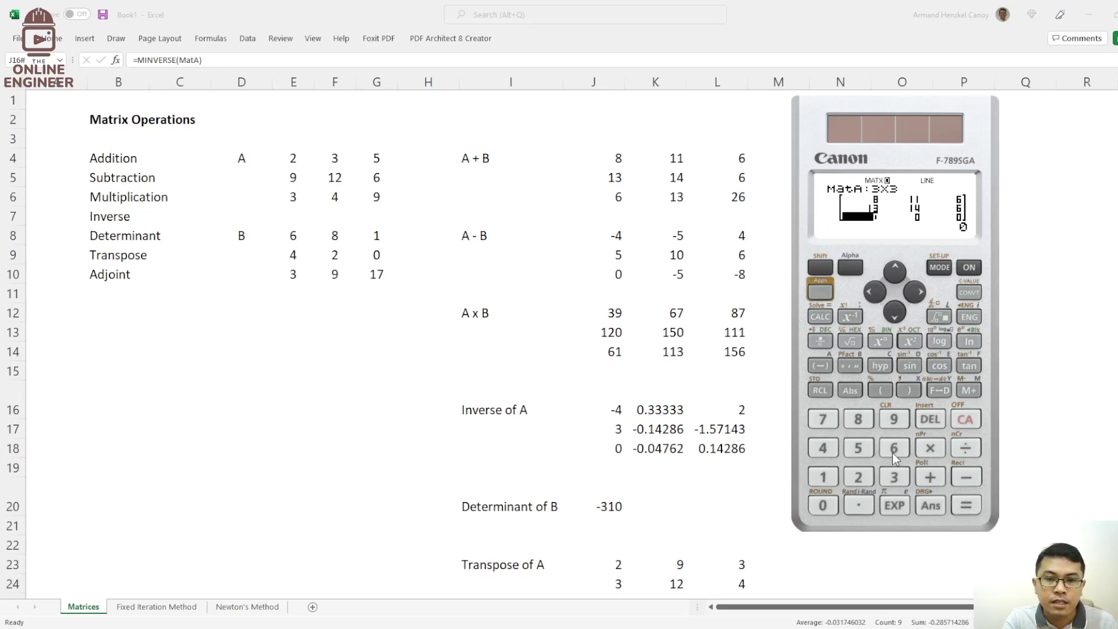
Step: Fill the third row of MatA on the Canon calculator with 6, 13 and 26
click(965, 505)
click(821, 473)
click(893, 476)
click(971, 504)
text(26)
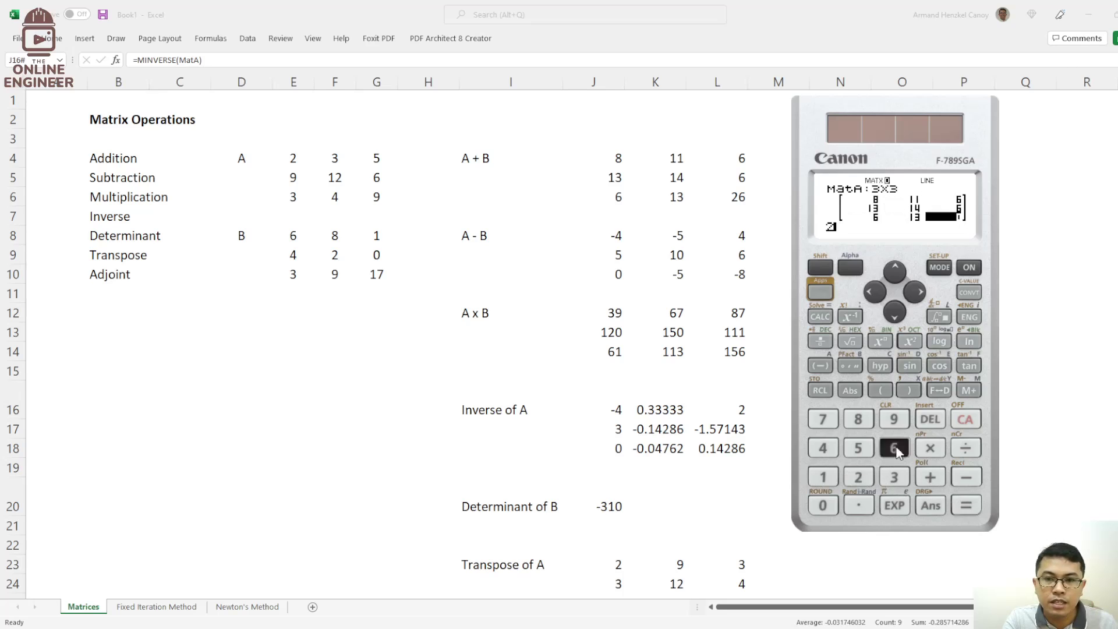
click(967, 504)
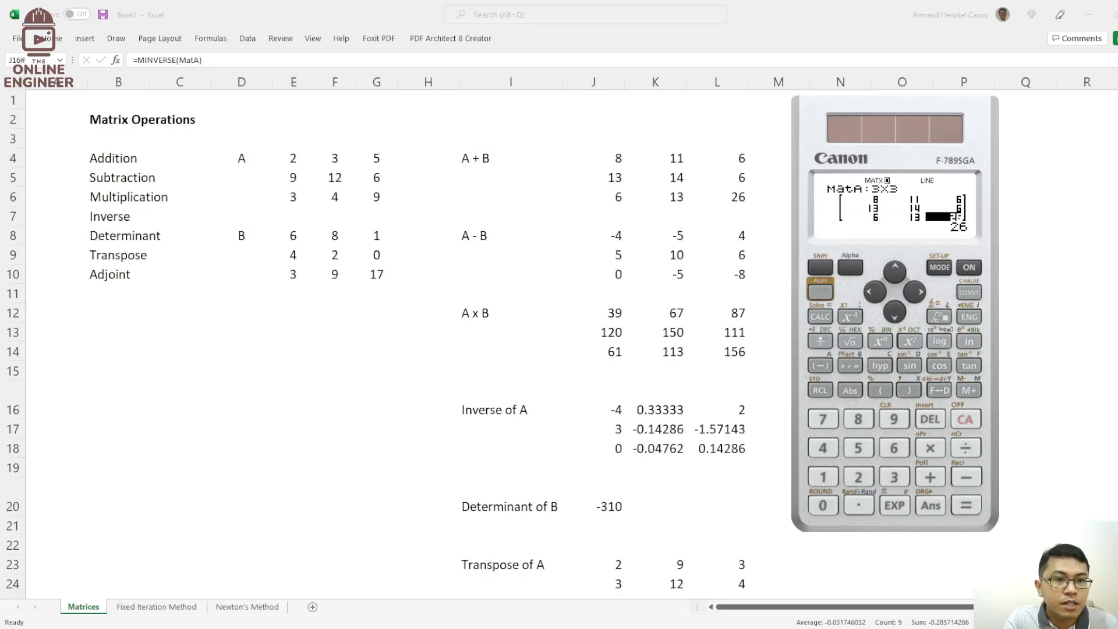
Step: Return to MatA's first element and overwrite the first row with matrix A's values 2, 3 and 5
click(894, 273)
click(894, 273)
click(873, 292)
click(873, 293)
click(858, 476)
click(966, 504)
click(894, 477)
click(965, 504)
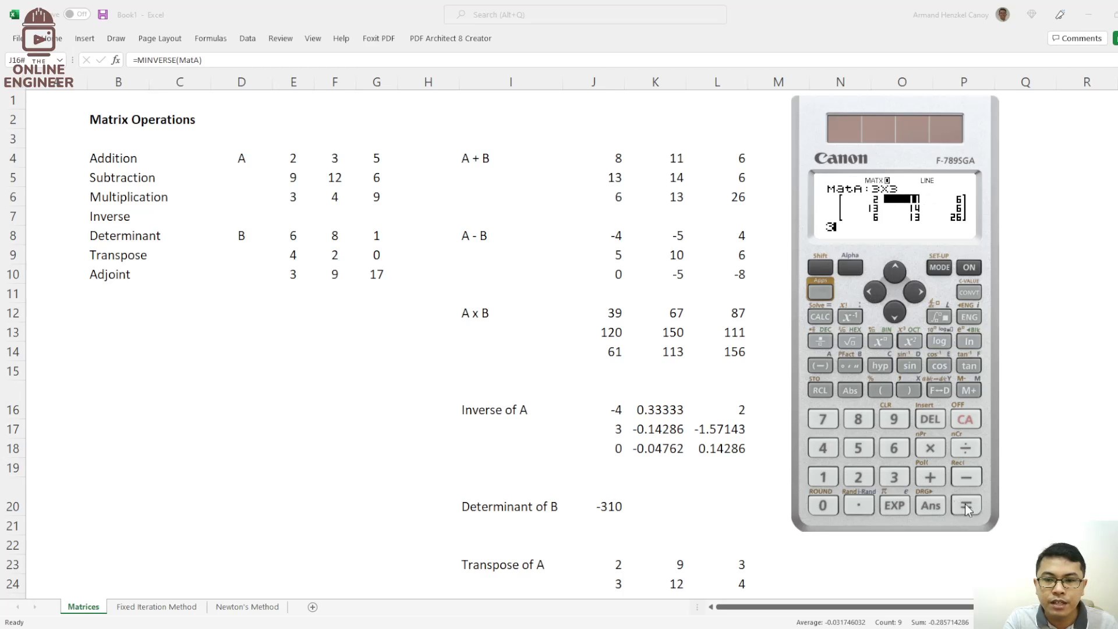
click(855, 447)
click(964, 503)
Step: Overwrite the second row of MatA with 9, 12 and 6
click(902, 419)
click(965, 504)
click(823, 477)
click(858, 477)
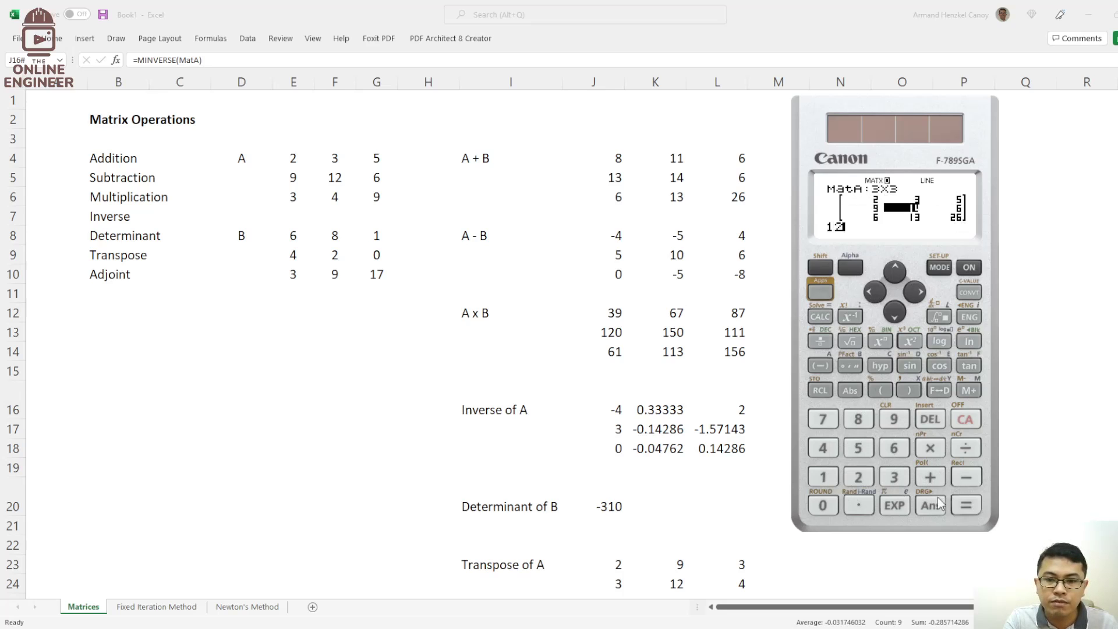
click(965, 505)
click(894, 448)
click(975, 502)
Step: Overwrite the third row of MatA with 3, 4 and 9, then leave the matrix editor
click(894, 477)
click(960, 502)
click(822, 448)
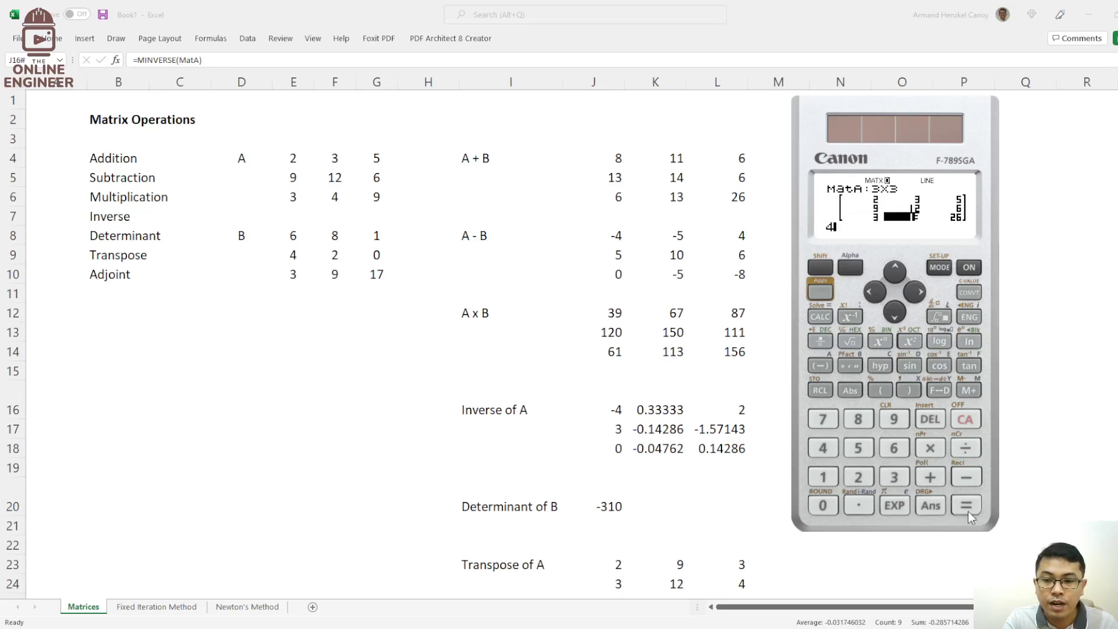
click(965, 504)
click(894, 419)
click(965, 504)
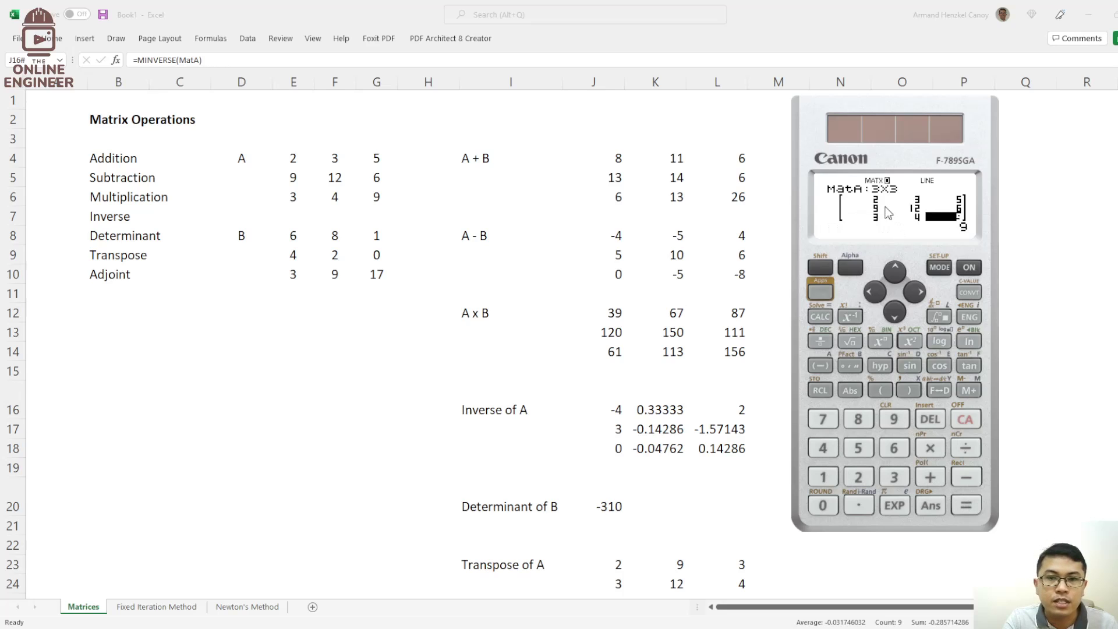
click(963, 420)
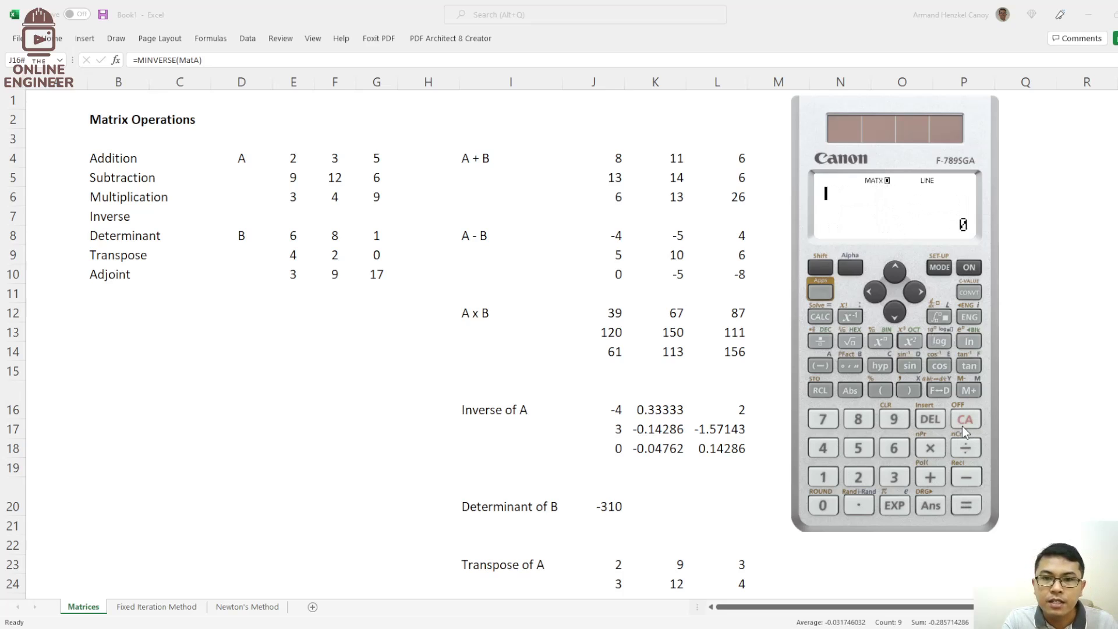
Step: Define MatB as a 3×3 matrix on the Canon calculator
click(818, 291)
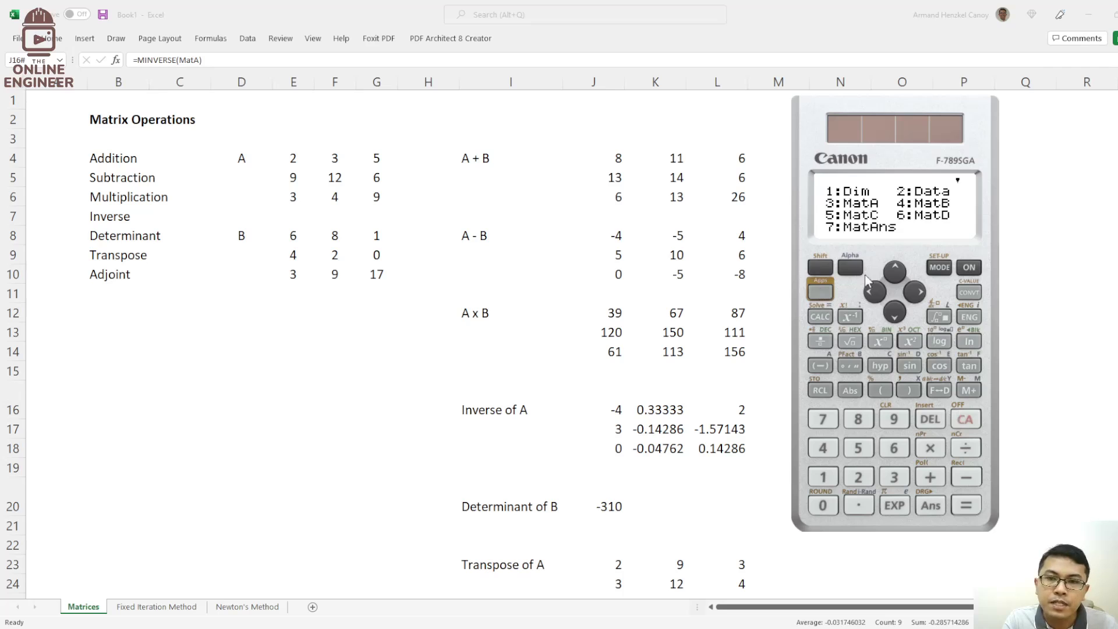
click(893, 312)
click(895, 271)
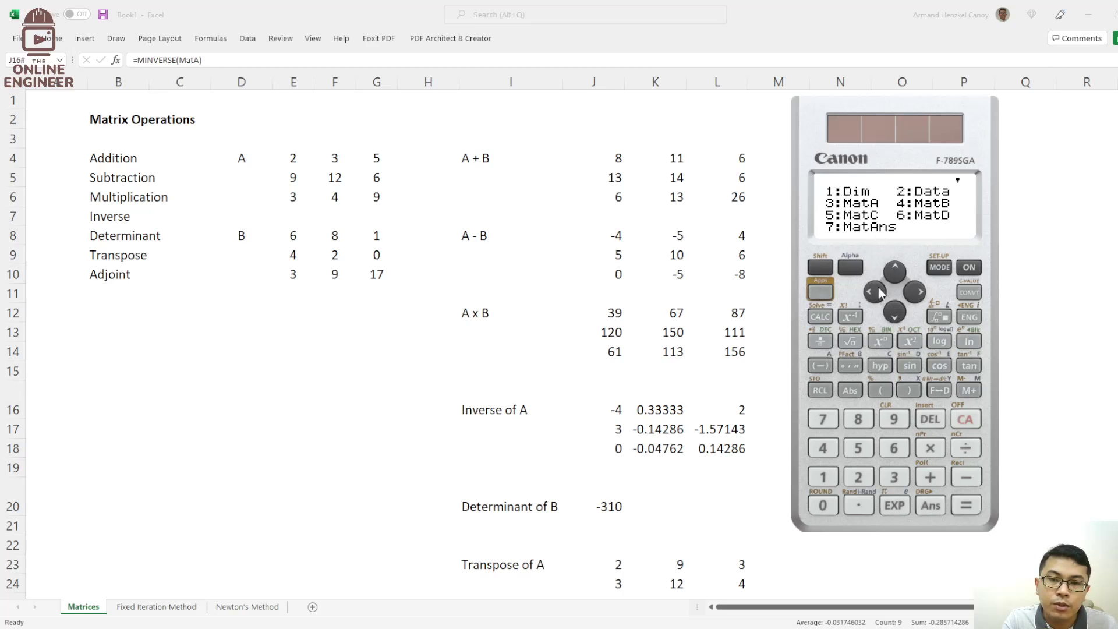
click(820, 477)
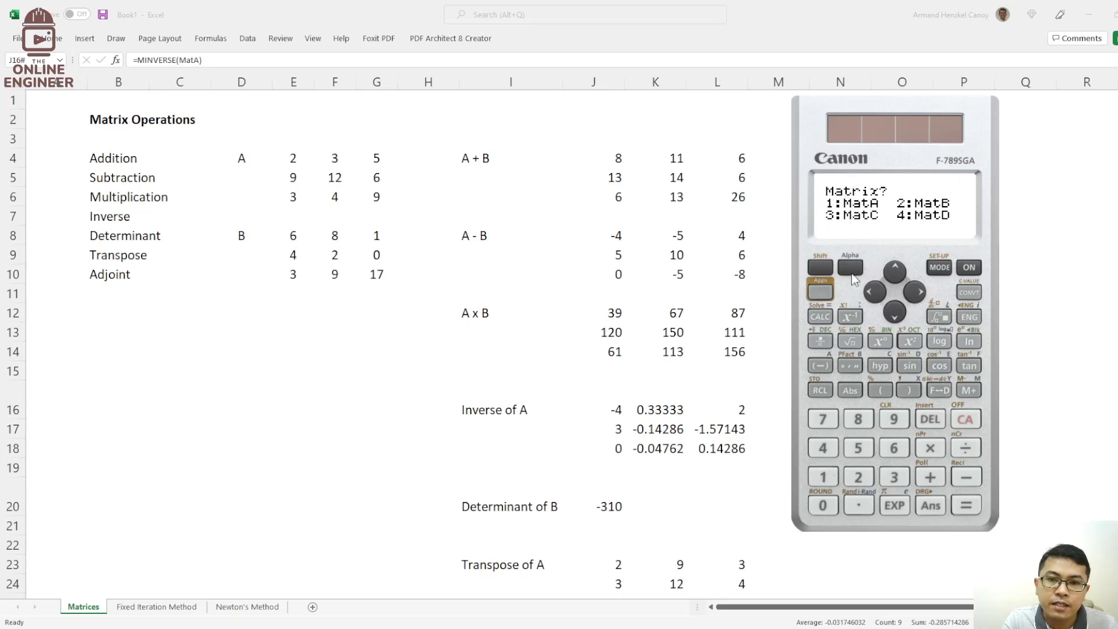
click(859, 477)
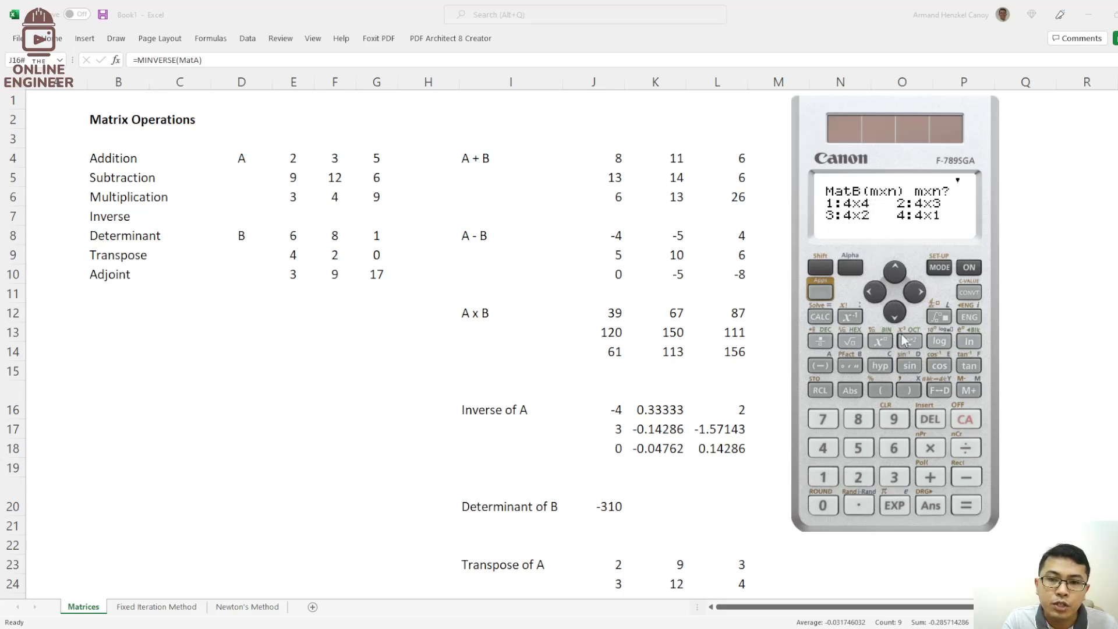
click(896, 312)
click(857, 479)
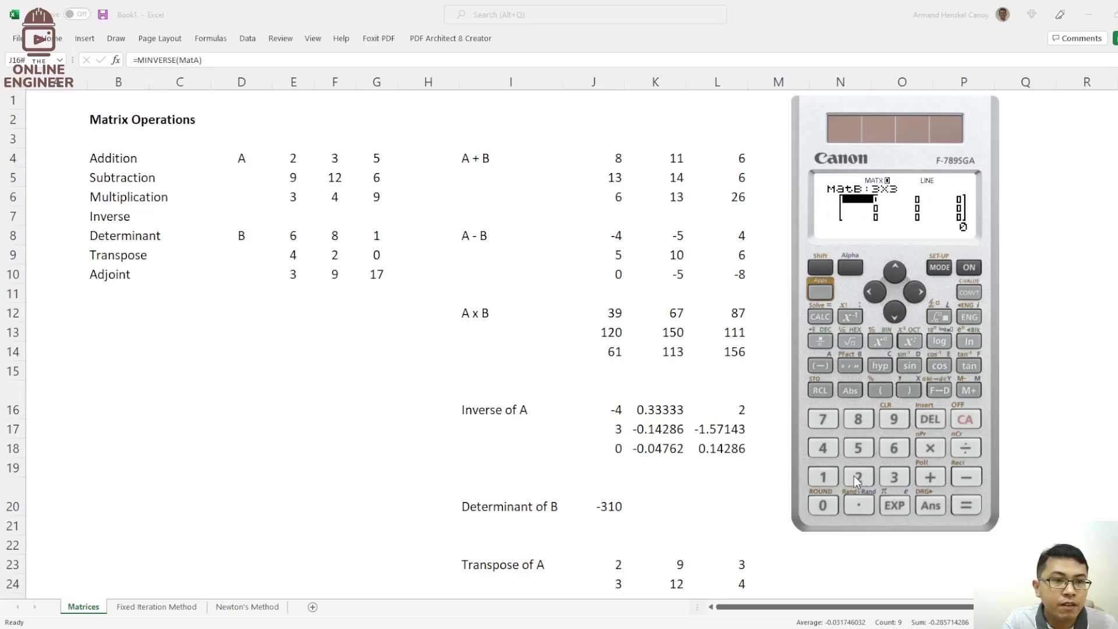
Step: Fill the first row of MatB with 6, 8 and 1
click(893, 447)
click(966, 505)
click(857, 419)
click(965, 506)
click(827, 478)
click(966, 506)
Step: Fill the second row of MatB with 4, 2 and 0
click(822, 448)
click(965, 506)
click(857, 477)
click(965, 506)
click(822, 506)
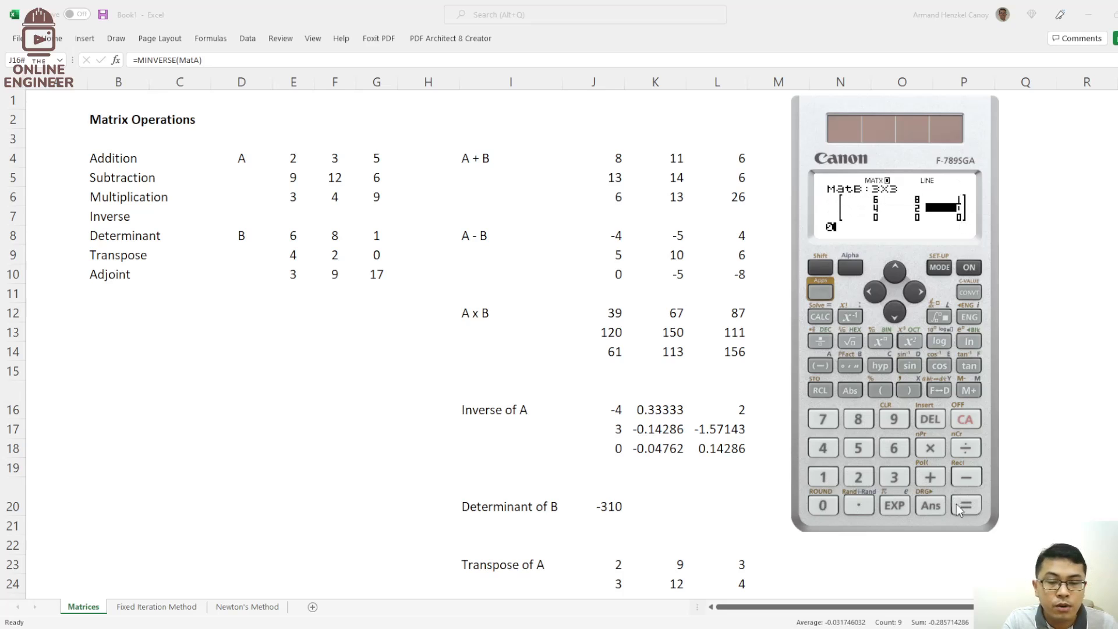
click(966, 506)
Step: Fill the third row of MatB with 3, 9 and 17, then leave the matrix editor
click(894, 477)
click(965, 505)
click(894, 419)
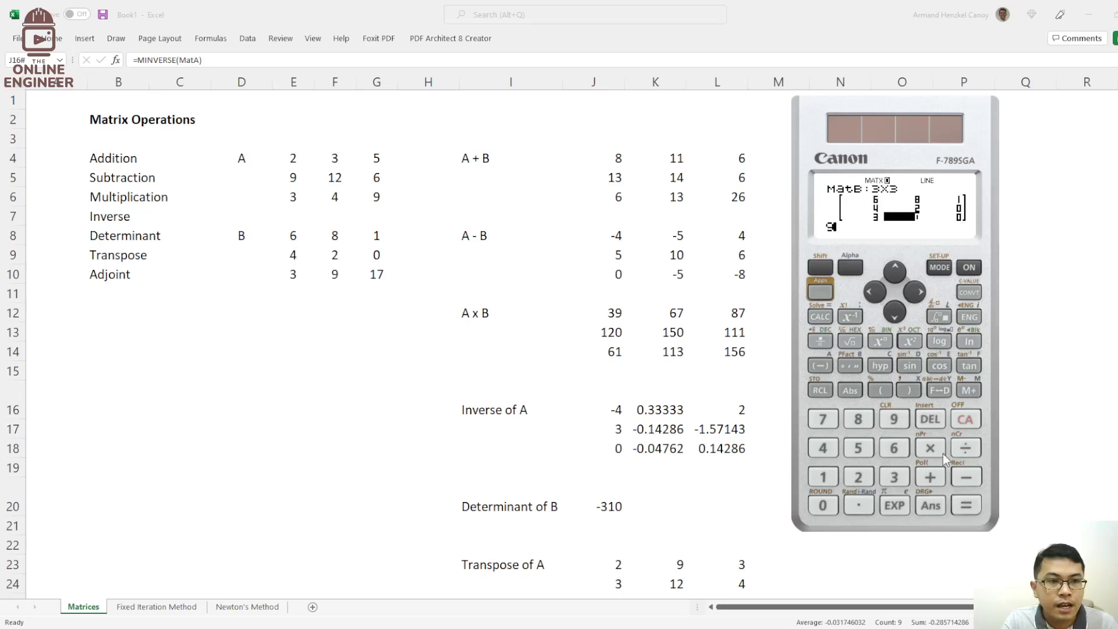
click(966, 505)
click(823, 478)
click(823, 419)
click(965, 505)
click(965, 419)
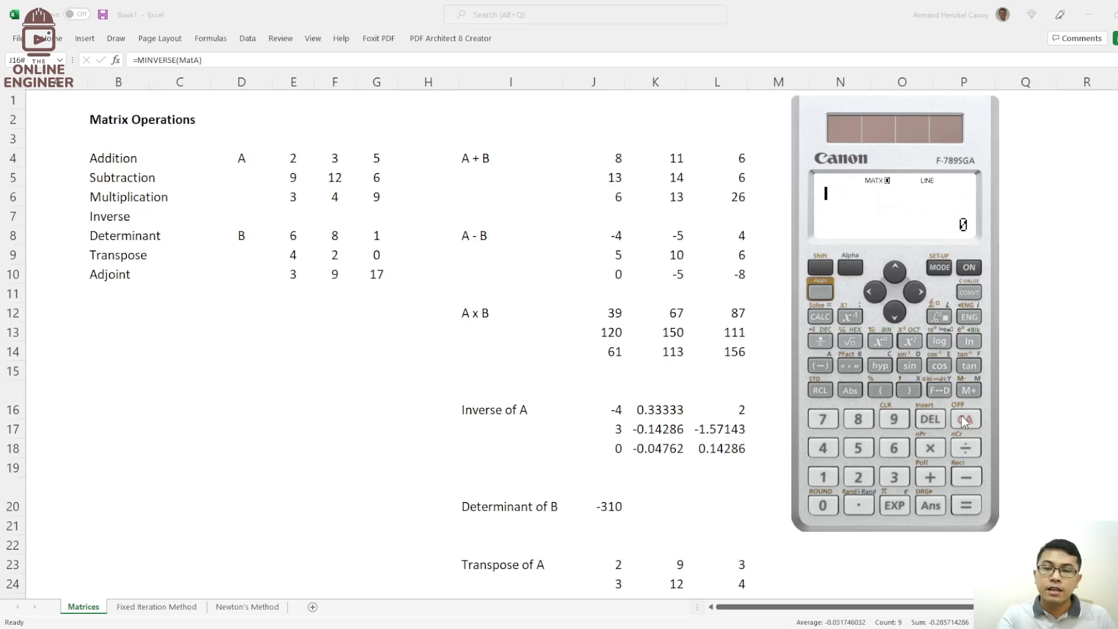
Step: Compute MatA+MatB on the Canon calculator
click(824, 293)
click(890, 479)
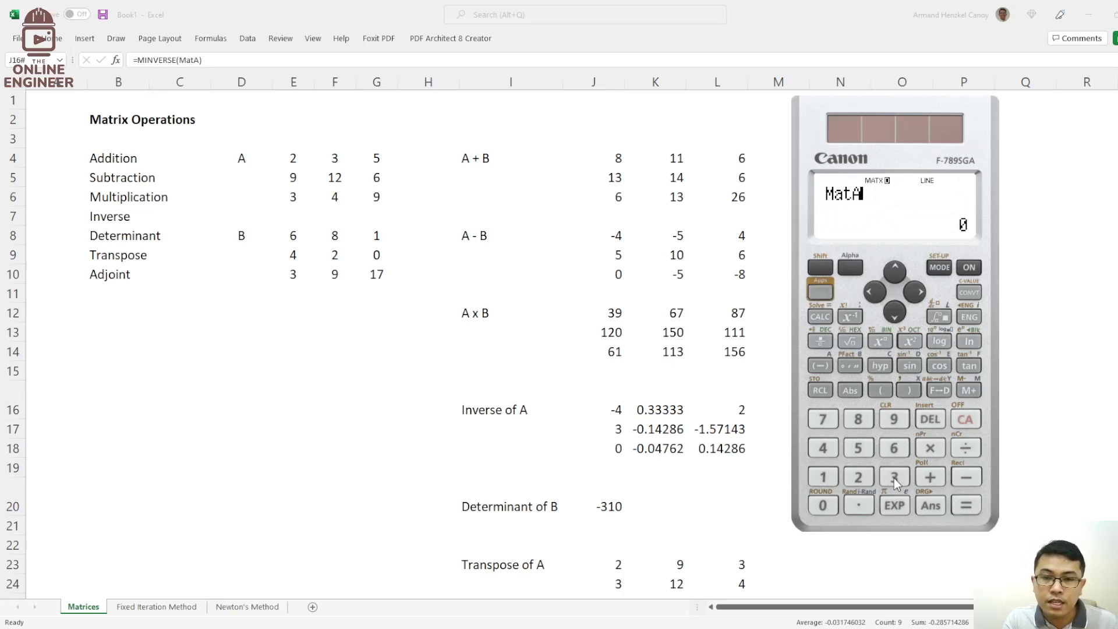
click(928, 481)
click(820, 289)
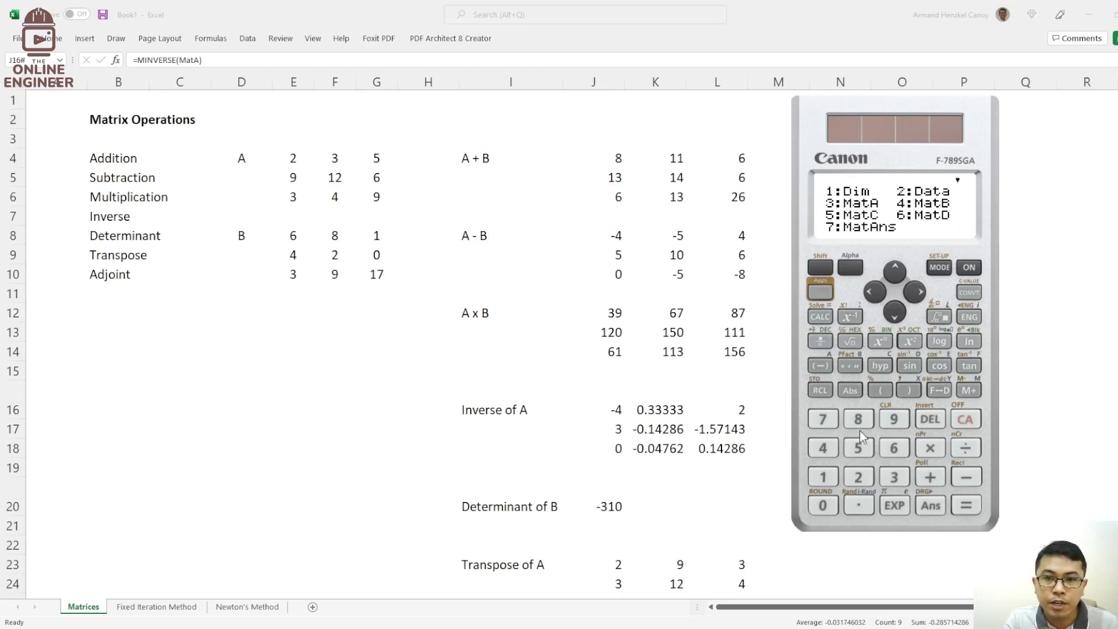
click(821, 447)
click(966, 505)
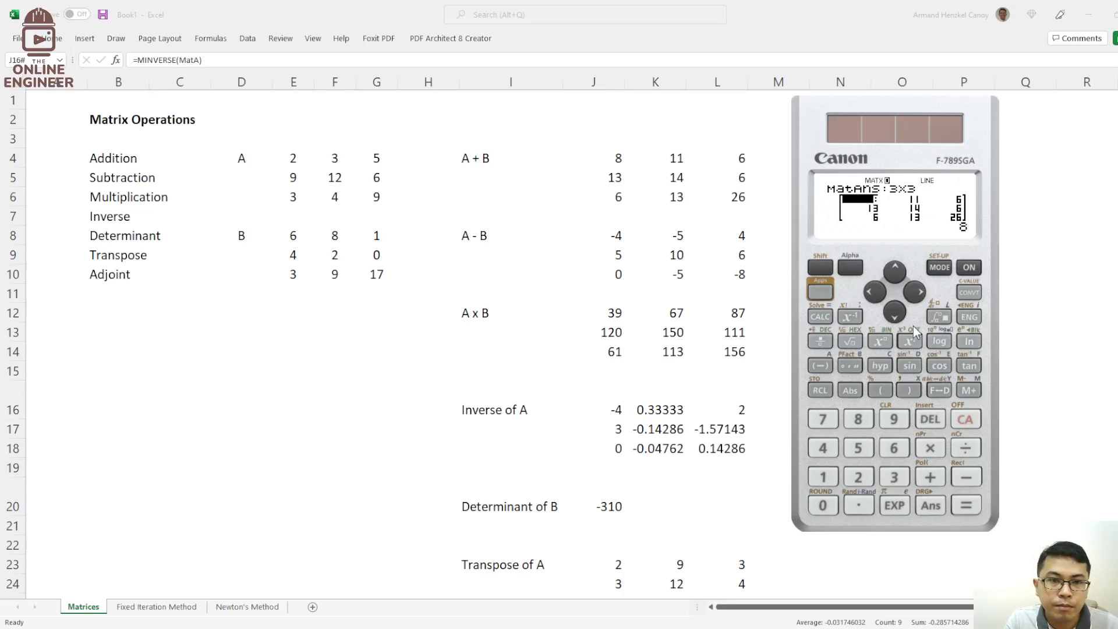
Step: Recall the addition expression, replace its plus sign with a minus, and compute MatA-MatB
click(975, 422)
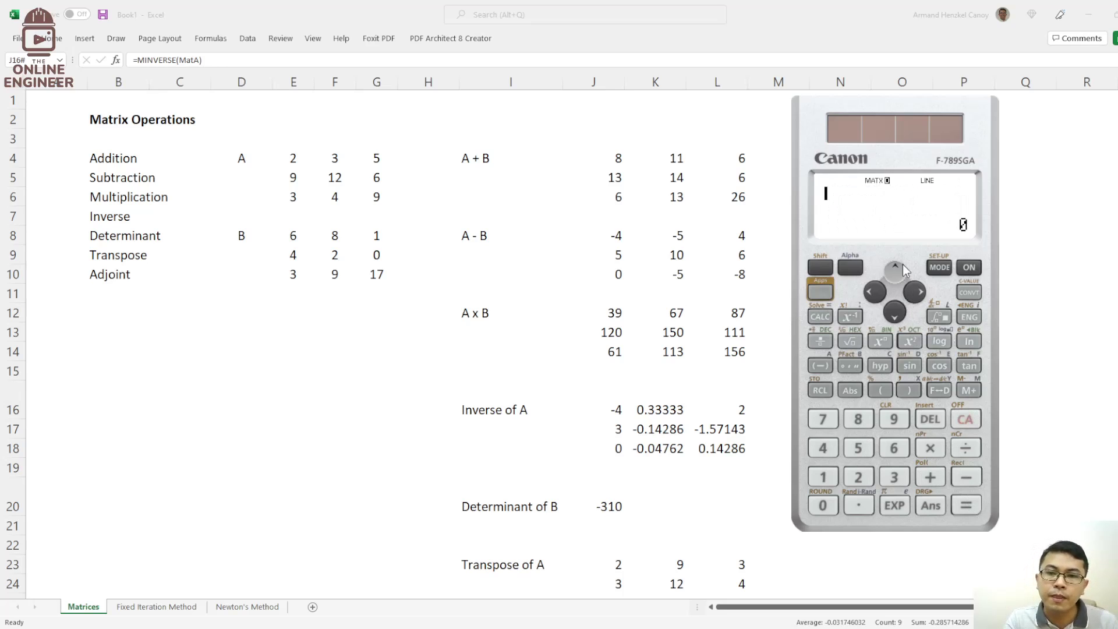
click(867, 292)
click(873, 295)
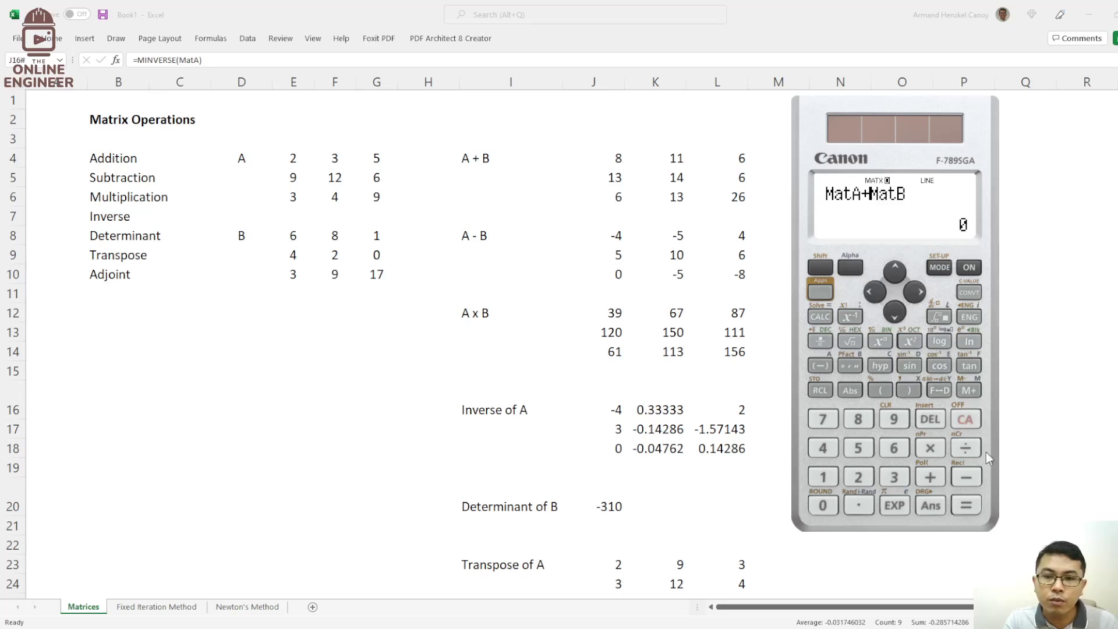
click(941, 426)
click(966, 479)
click(967, 508)
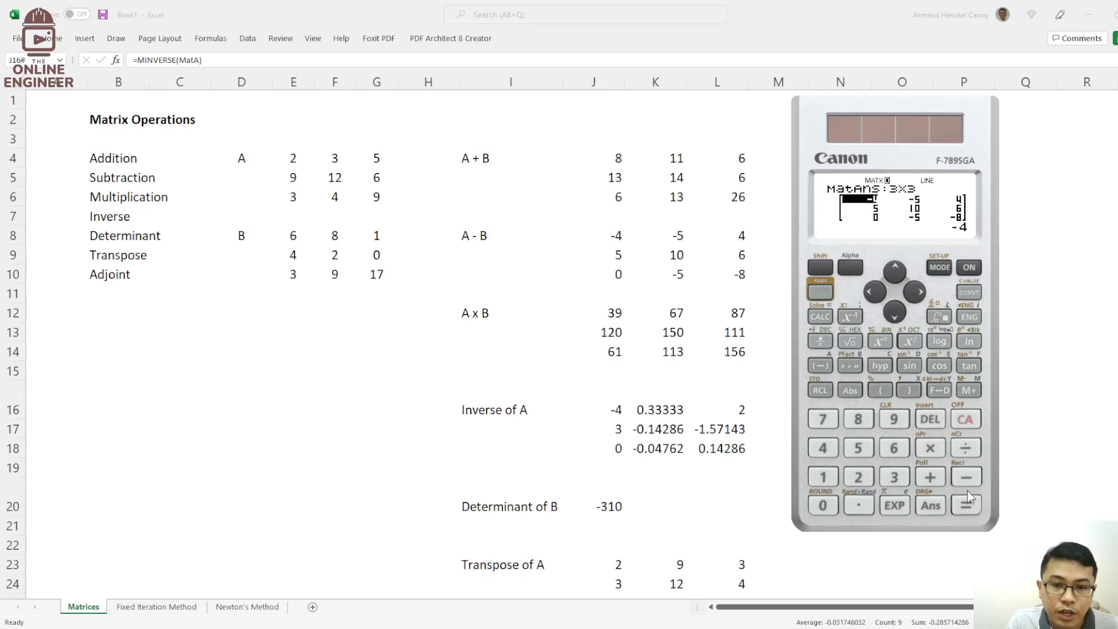
Step: Recall the subtraction expression, replace its minus sign with a multiplication sign, and compute MatA×MatB
click(965, 418)
click(875, 293)
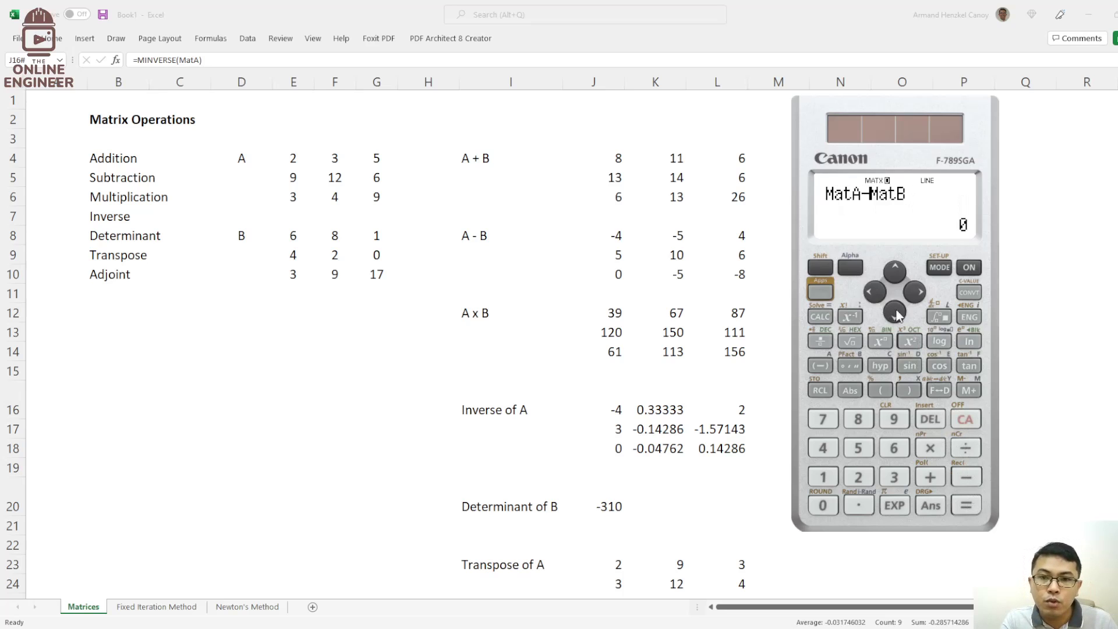
click(929, 419)
click(930, 448)
click(966, 505)
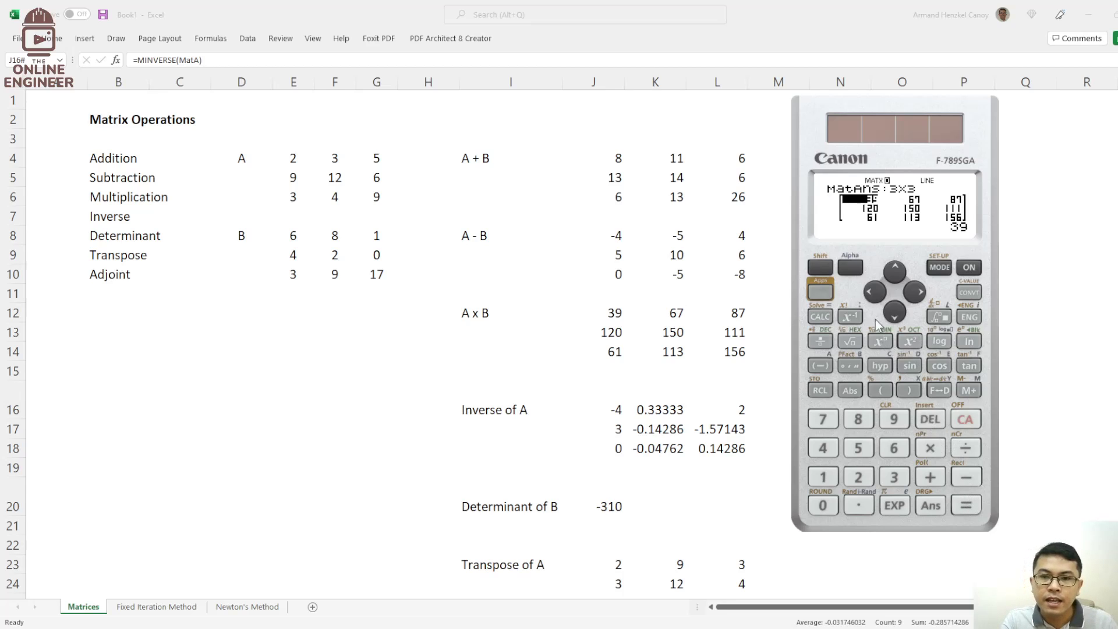
Step: Clear the product and compute the inverse of MatA with the reciprocal operator on the Canon calculator
click(966, 415)
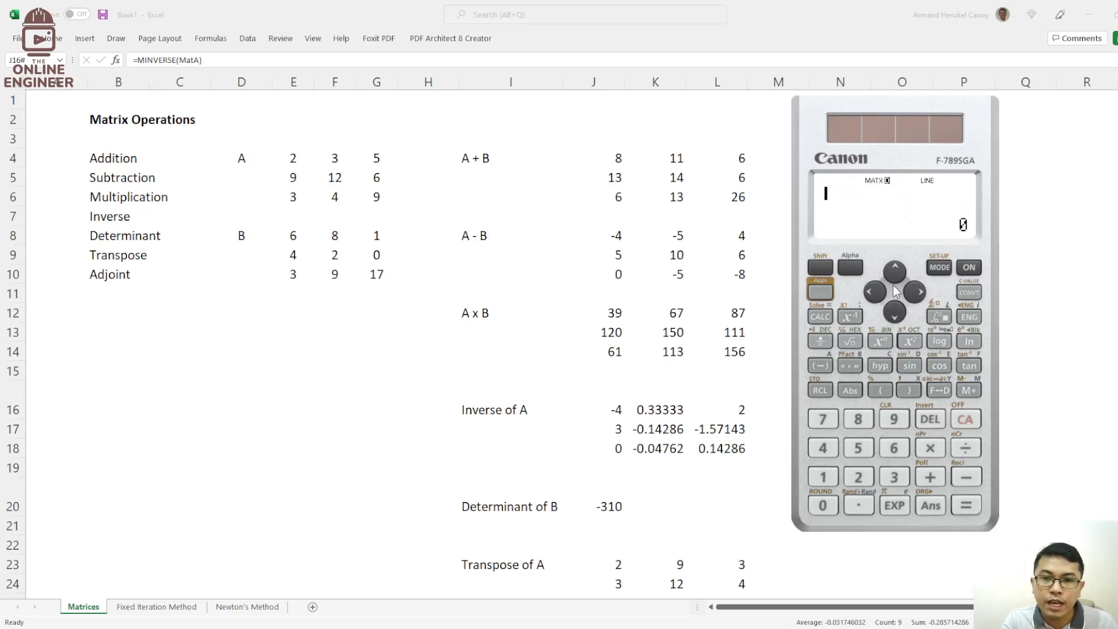
click(817, 289)
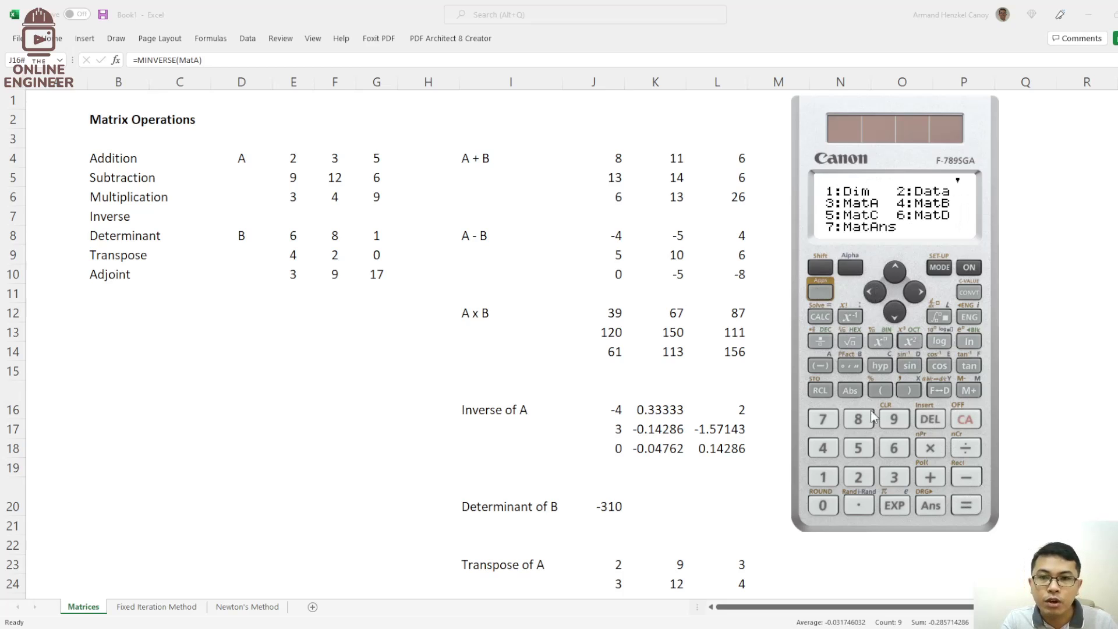
click(903, 481)
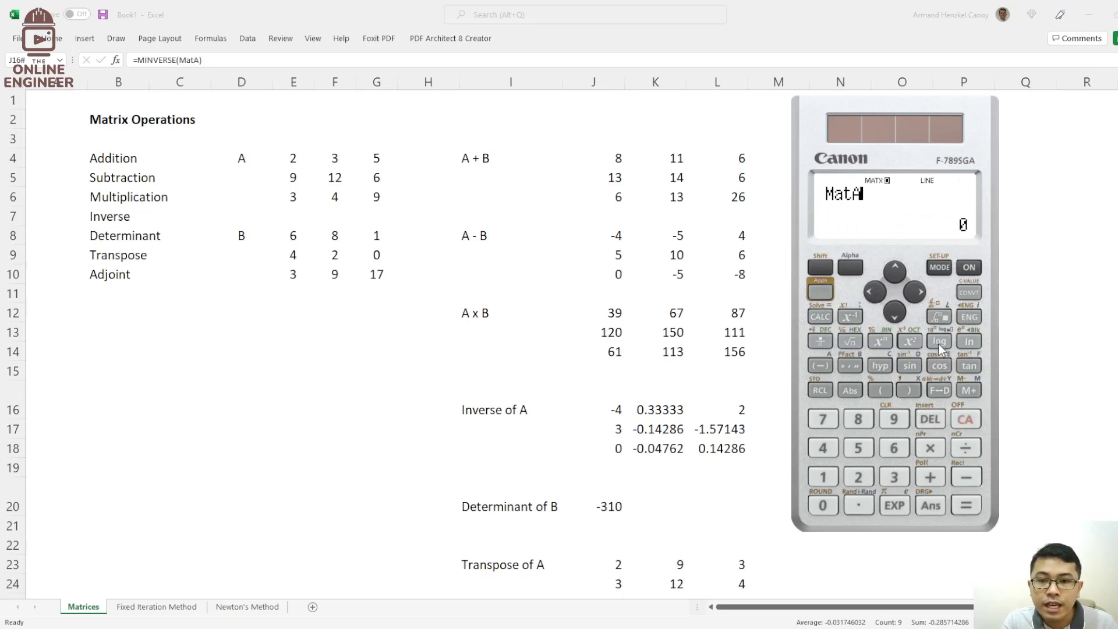
click(850, 316)
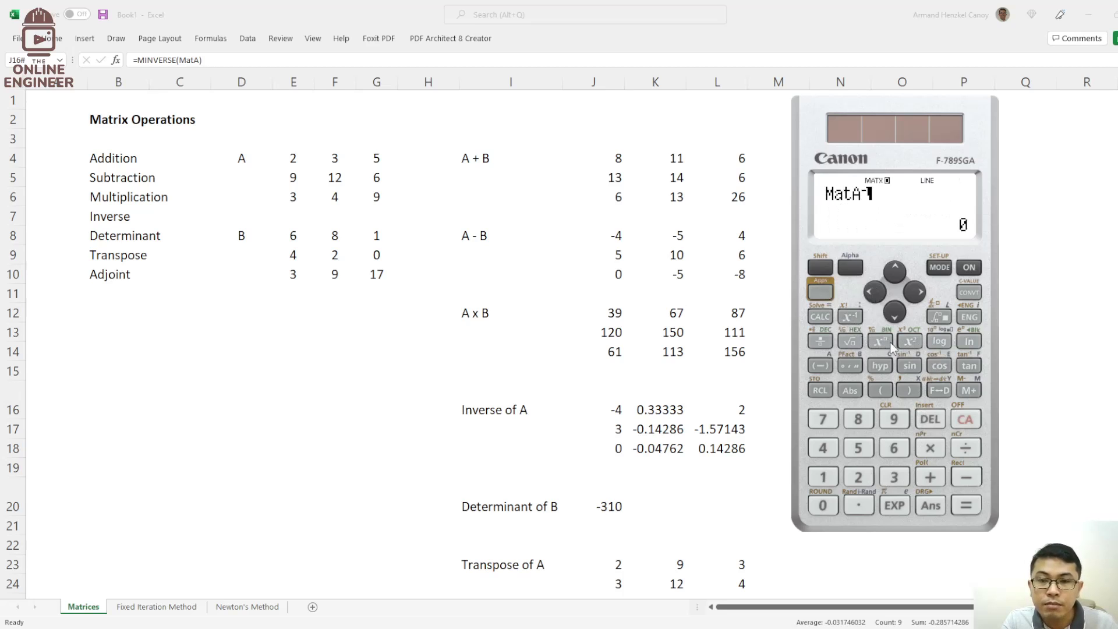
click(971, 510)
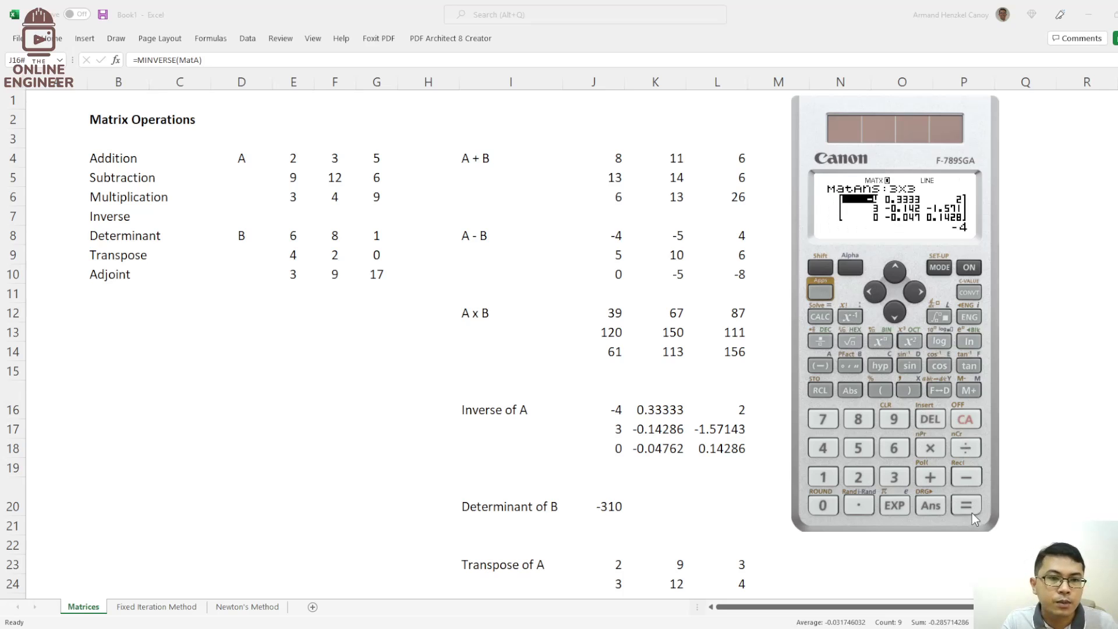
Step: Clear the inverse result and bring up the matrix functions Det, Trn, Ide, Adj and Inv
click(966, 417)
click(821, 290)
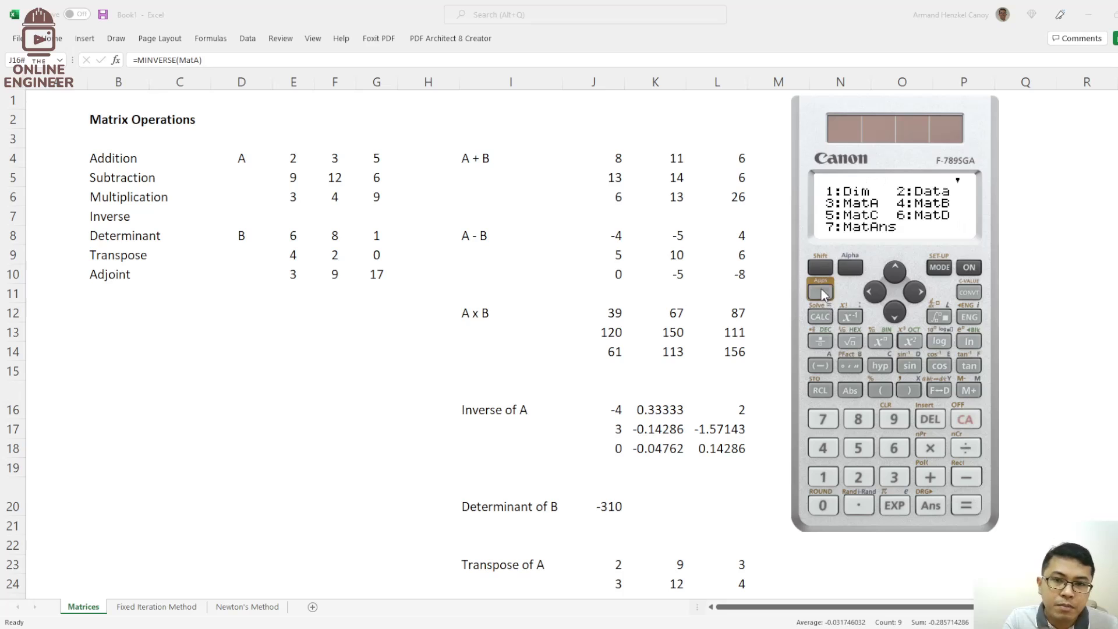
click(891, 313)
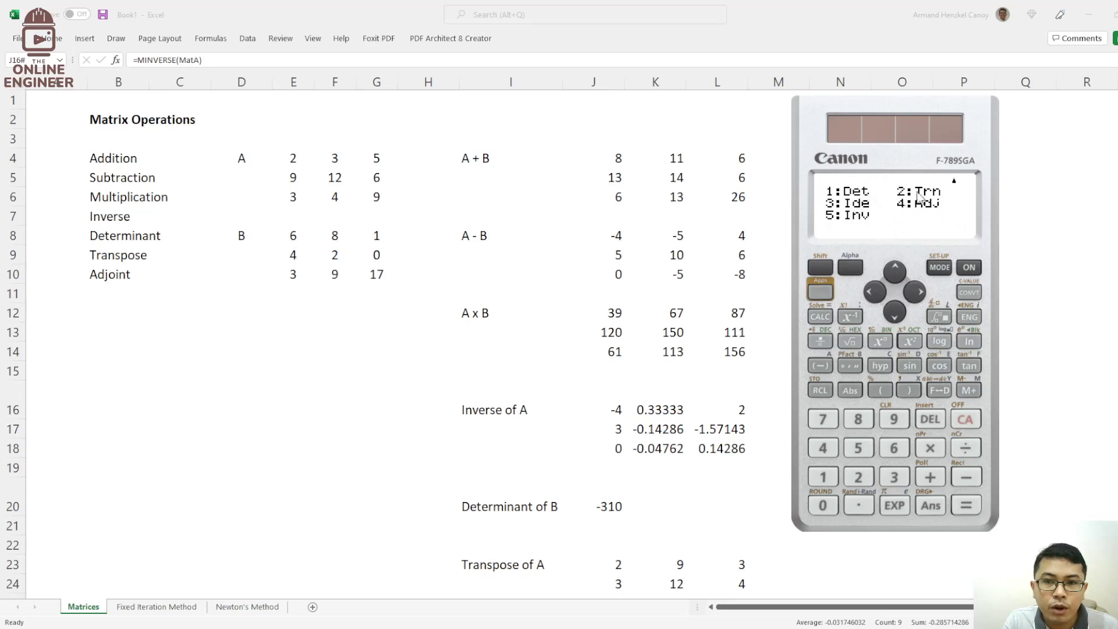